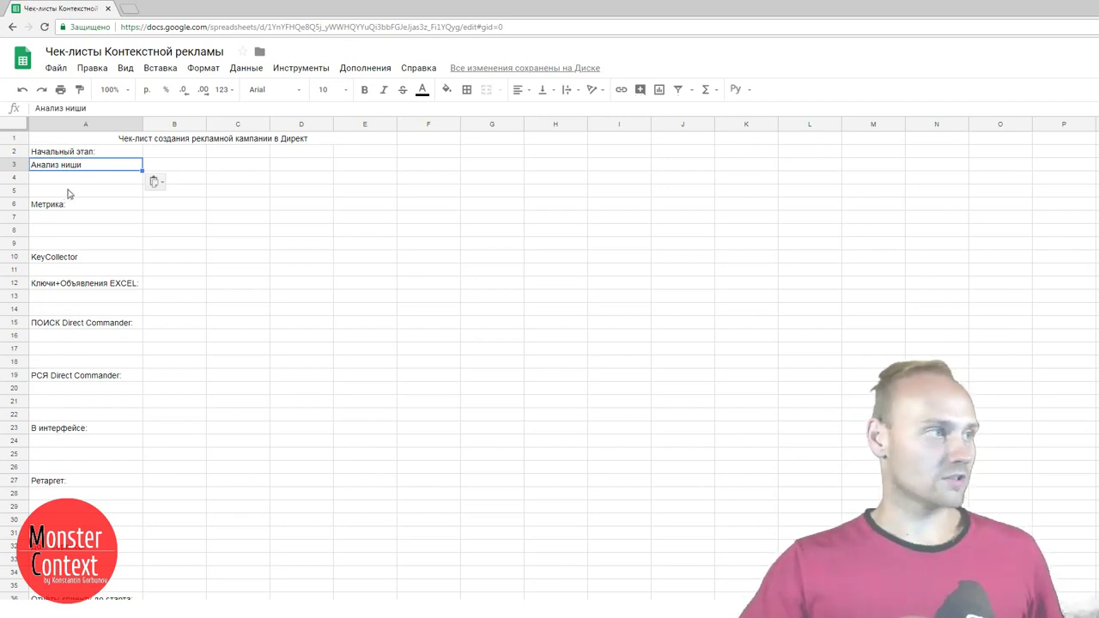
- Insert a blank row directly beneath the checklist title and open its column A cell for editing
click(153, 171)
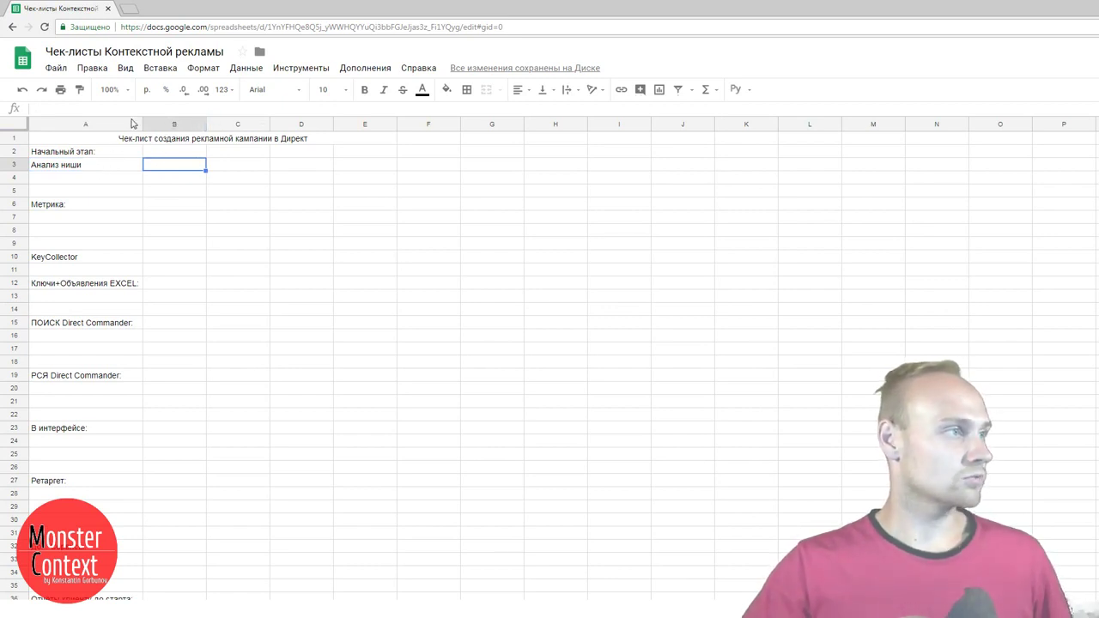
click(13, 140)
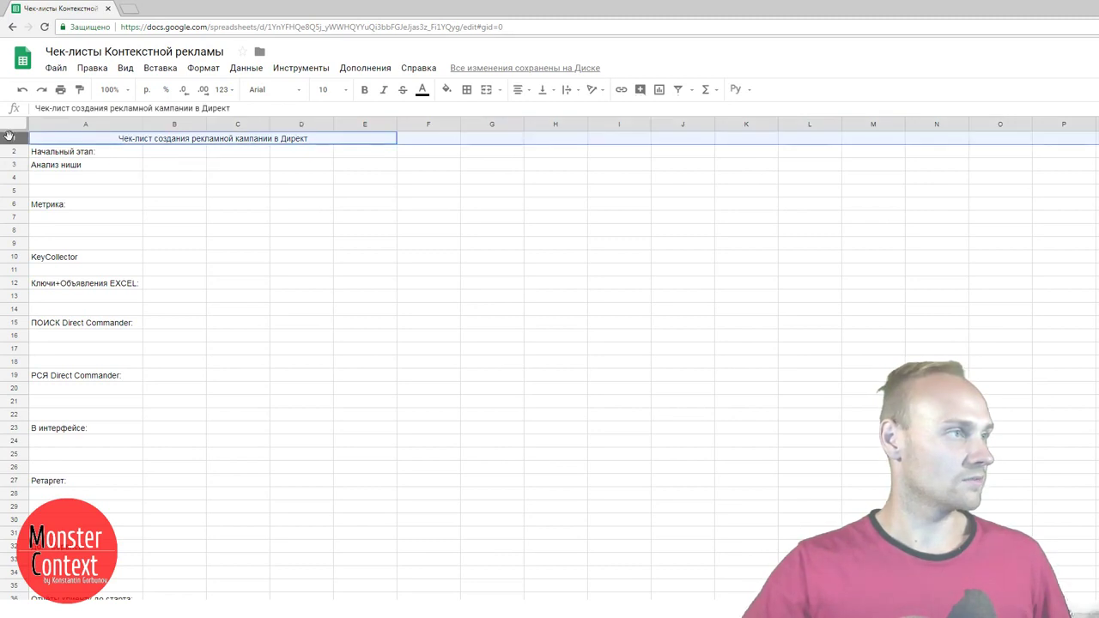
click(15, 152)
right_click(15, 153)
click(66, 244)
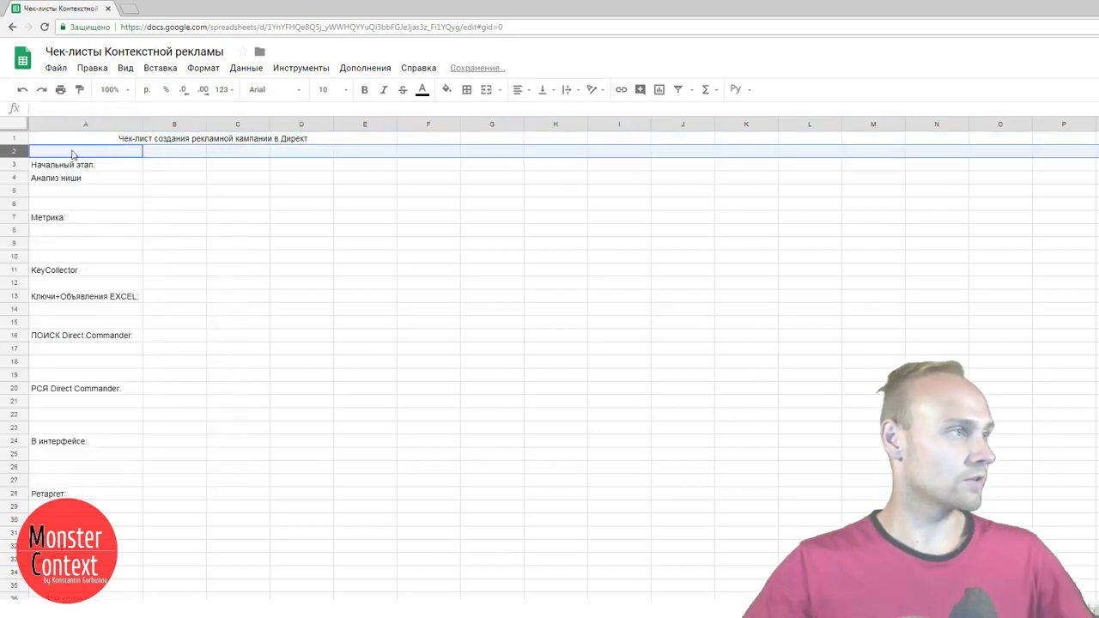
click(74, 152)
double_click(74, 150)
text(Y)
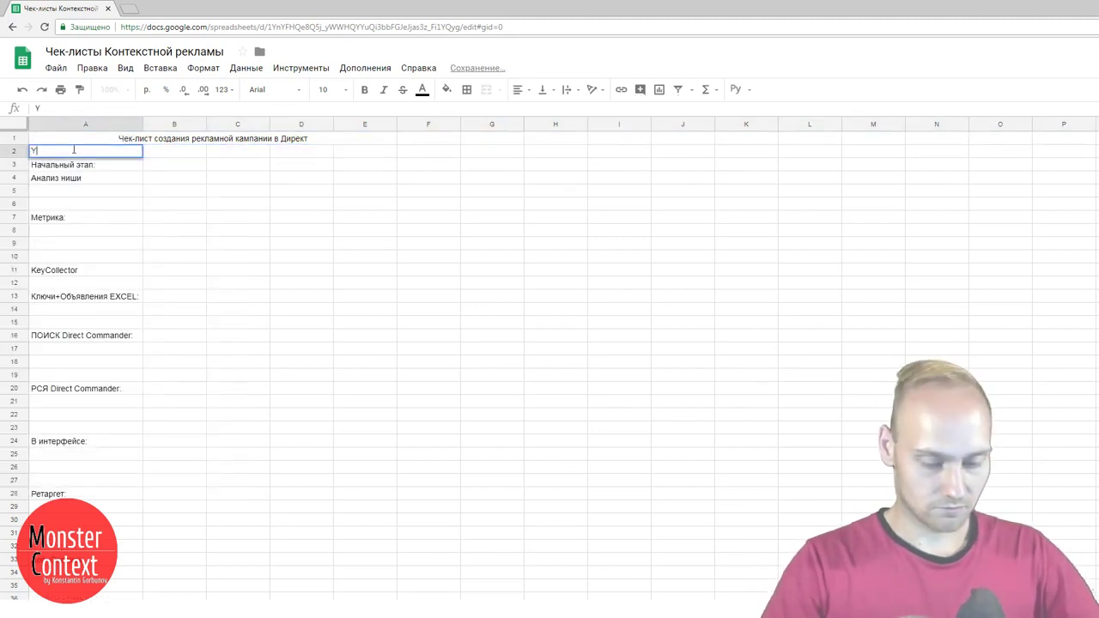
text(fpdfybt)
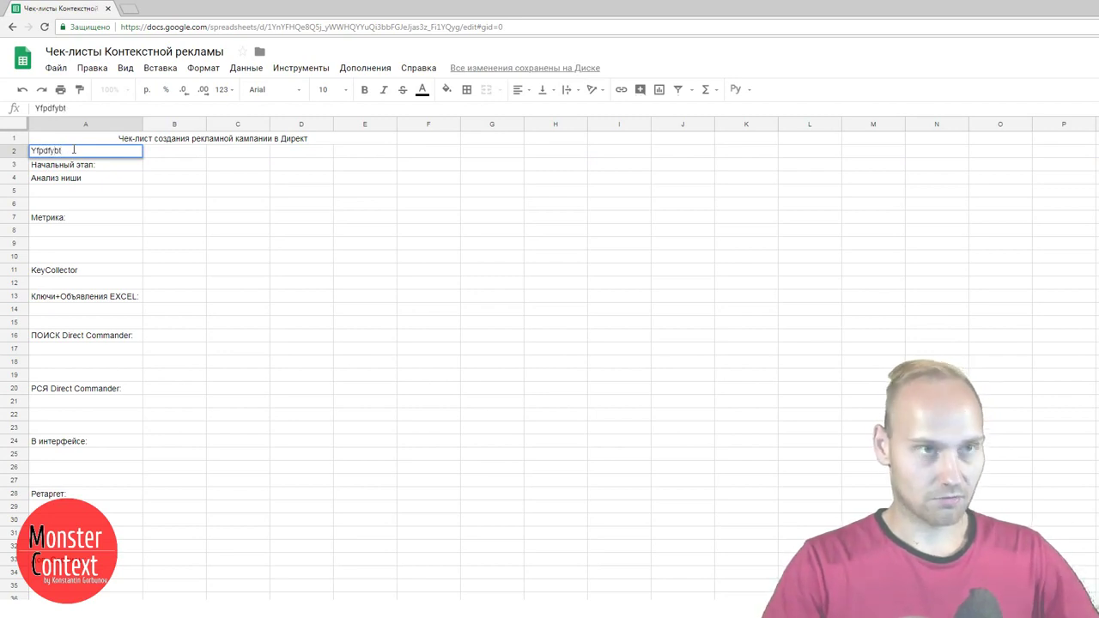
text( ltqcndb)
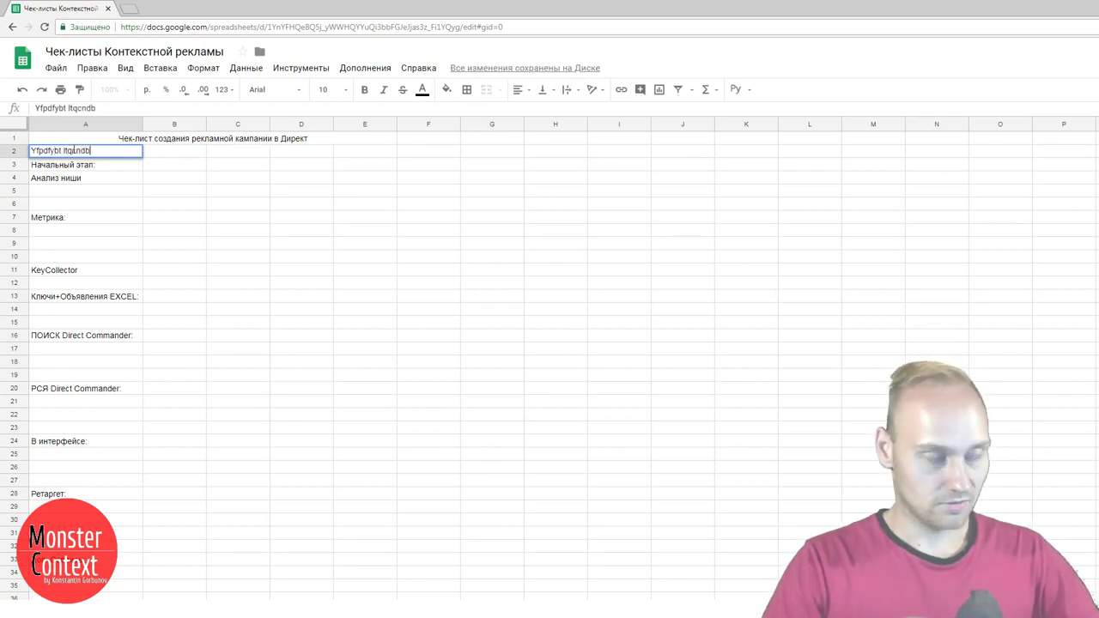
- Enter the column heading "Название действия" in cell A2, replacing whatever text it holds
key(ctrl+a)
text(Назва)
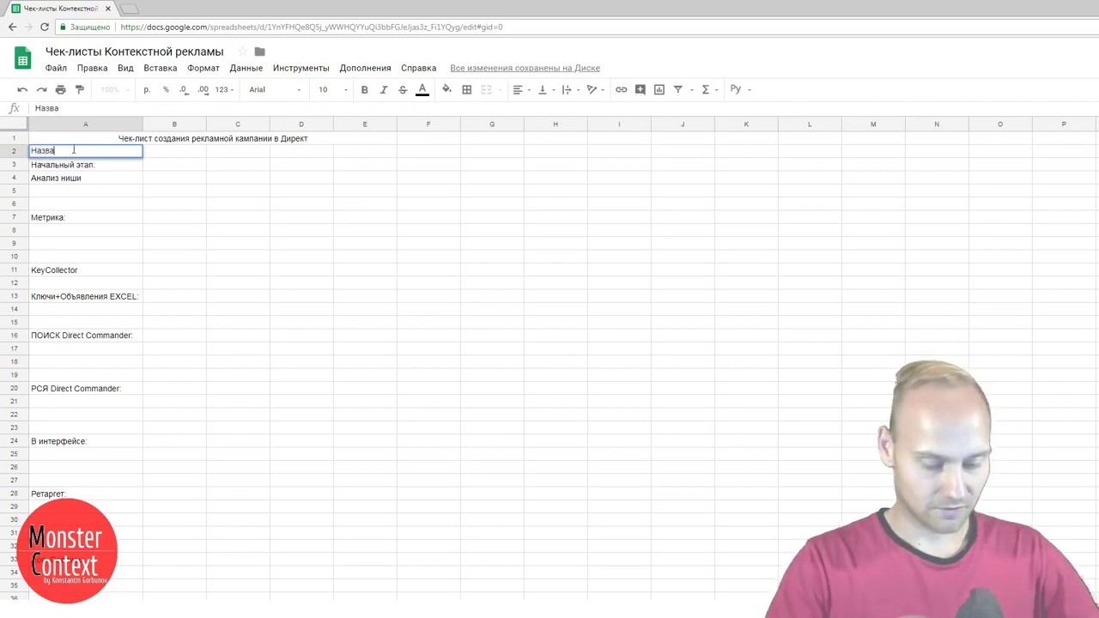
text(ние действия)
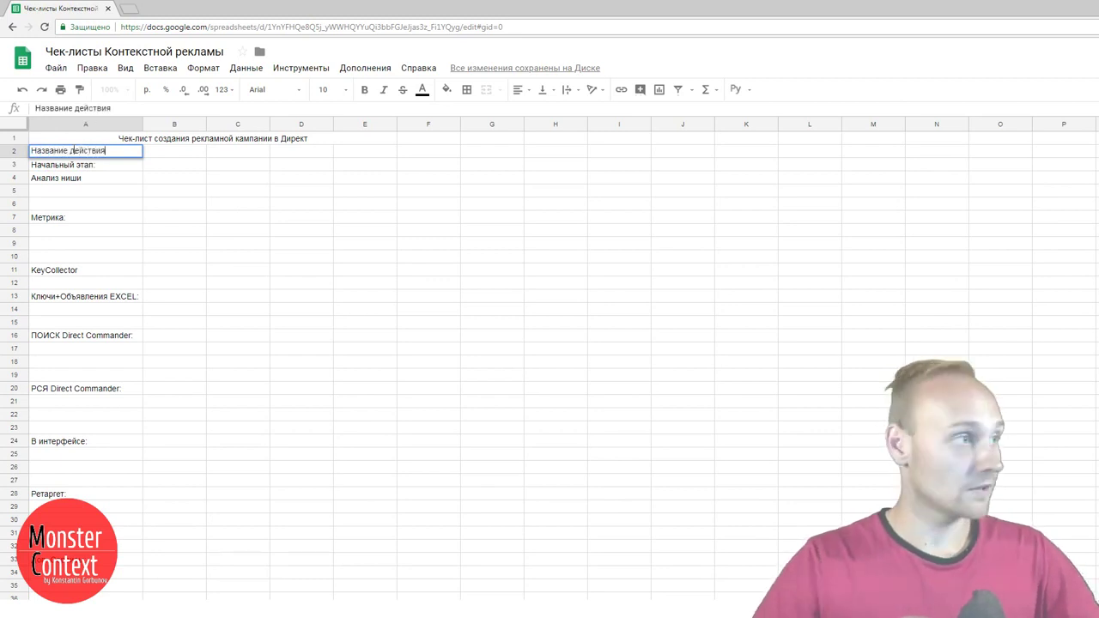
key(Return)
- Enter the heading "Описание действия" in cell B2 and widen column B to fit it
click(158, 155)
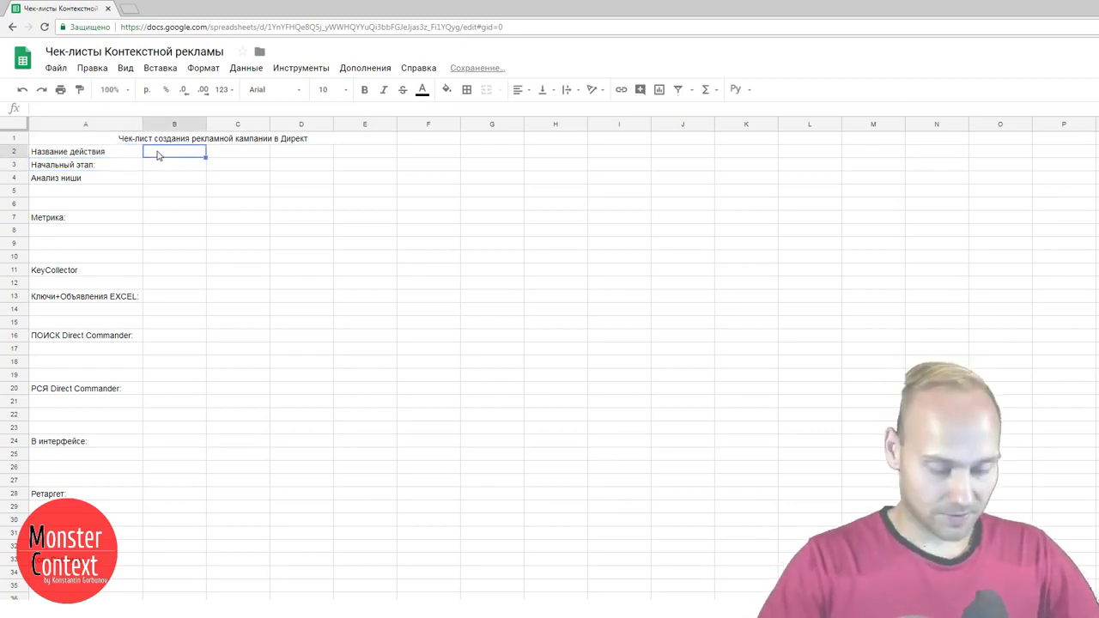
text(Описание де)
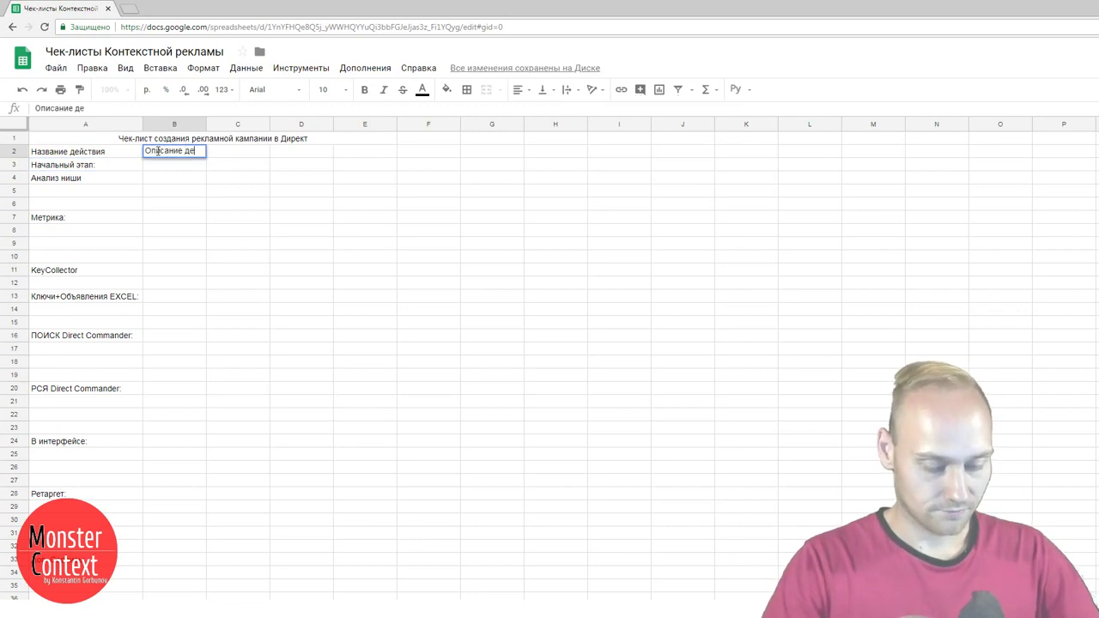
text(йствия)
key(Return)
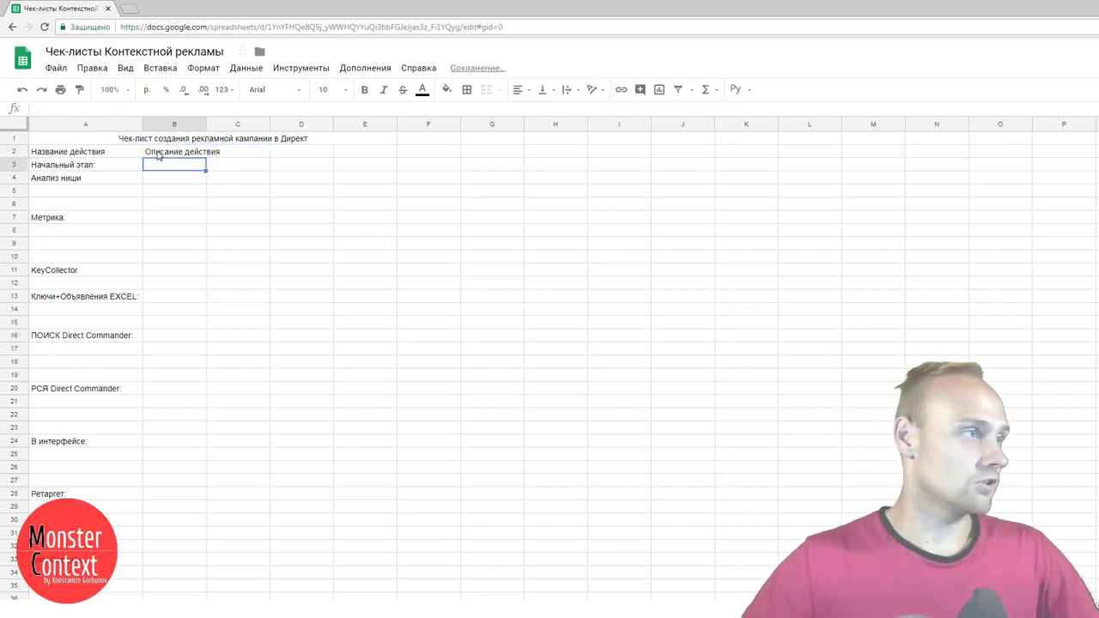
drag(206, 124, 242, 124)
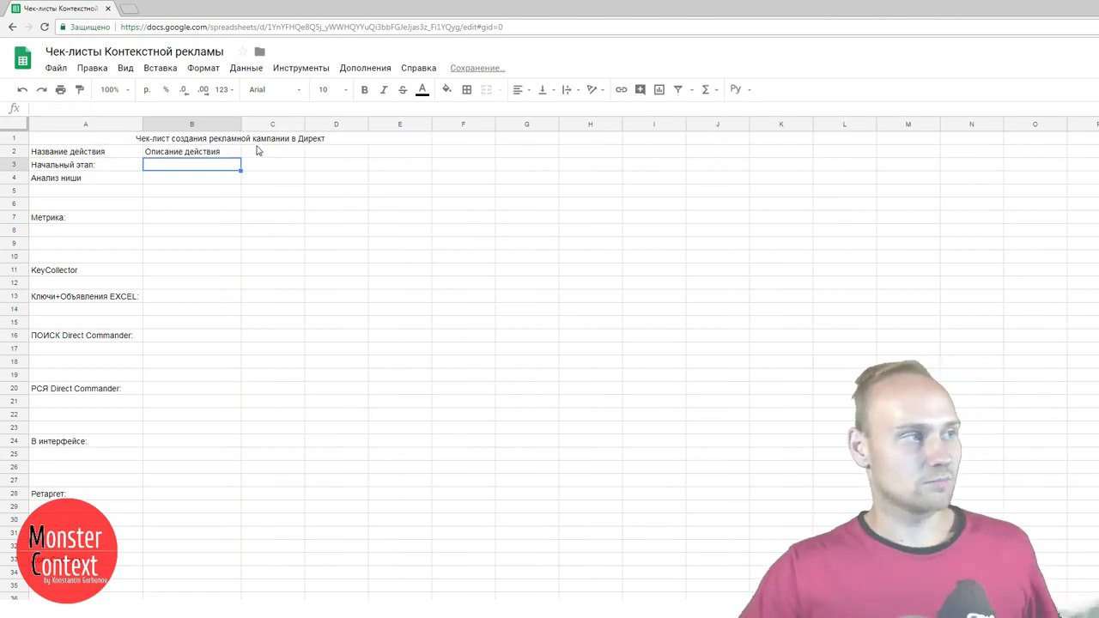
- Merge cells A3 to D3 containing "Начальный этап:" and centre the heading horizontally
click(129, 167)
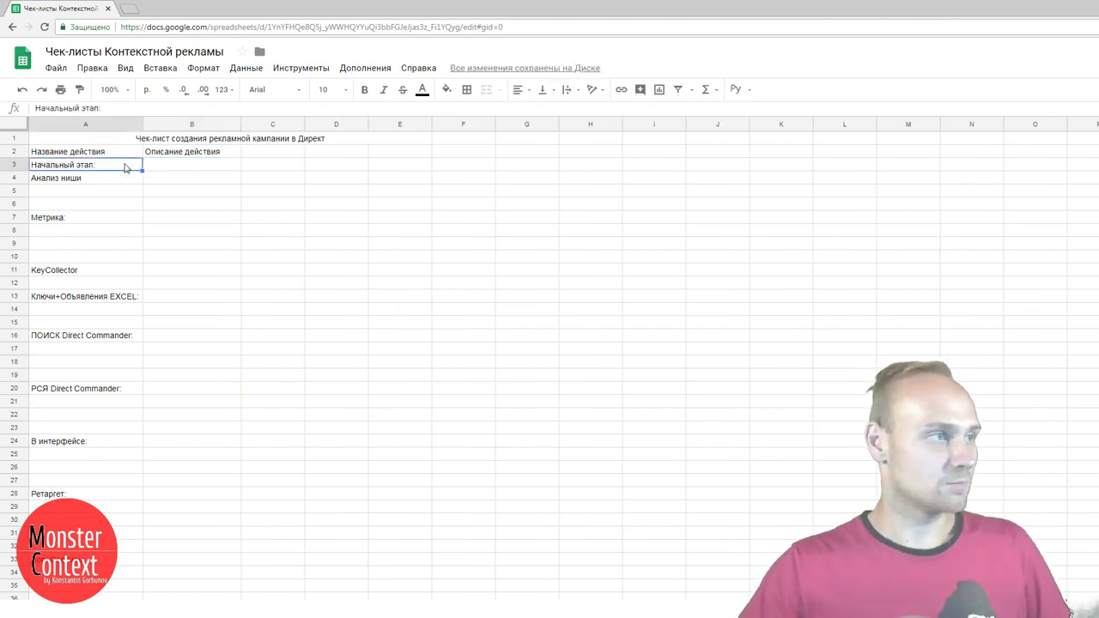
shift+click(328, 169)
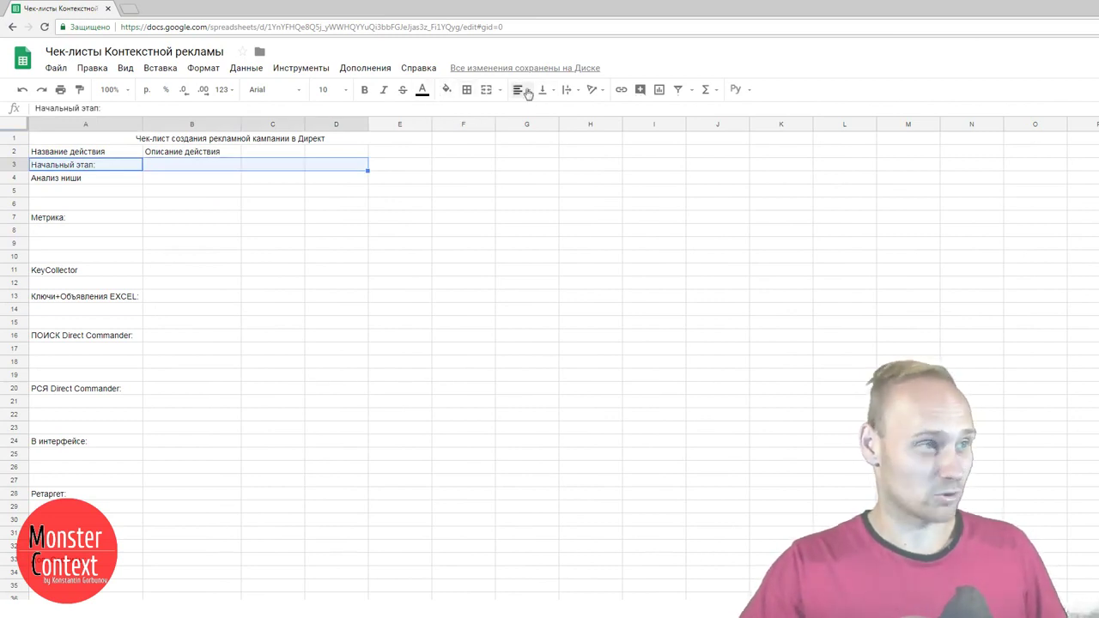
click(486, 90)
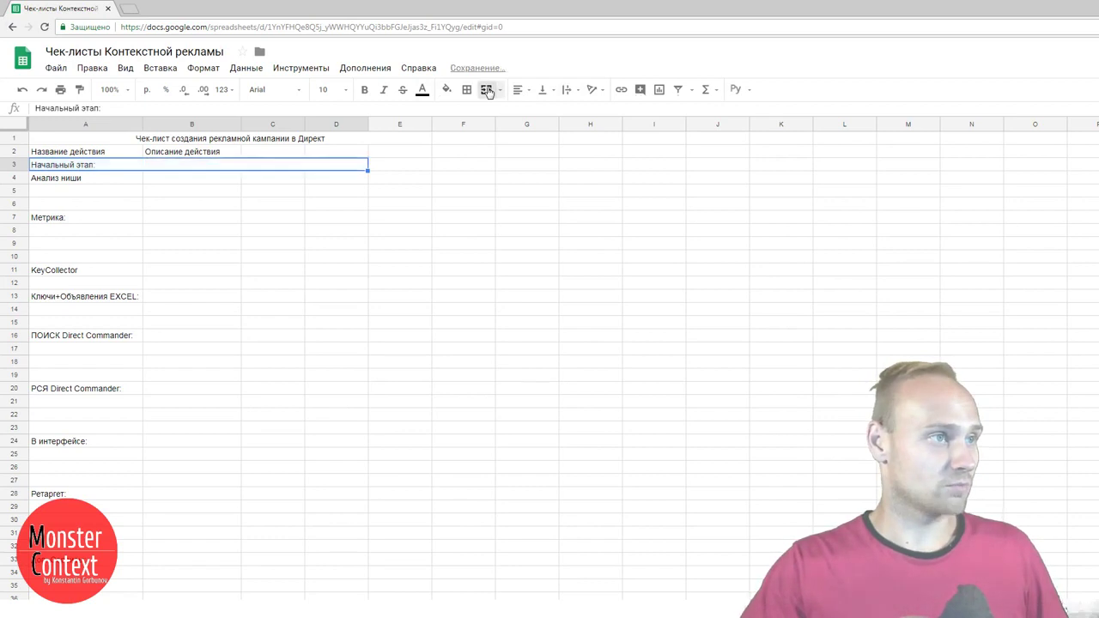
click(540, 91)
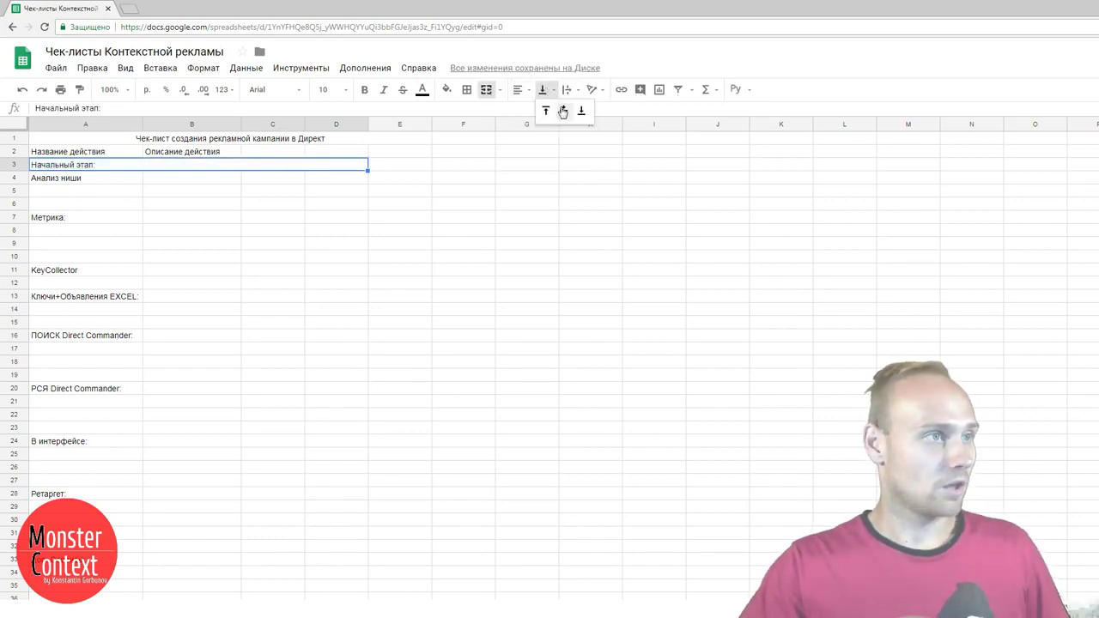
click(517, 91)
click(539, 110)
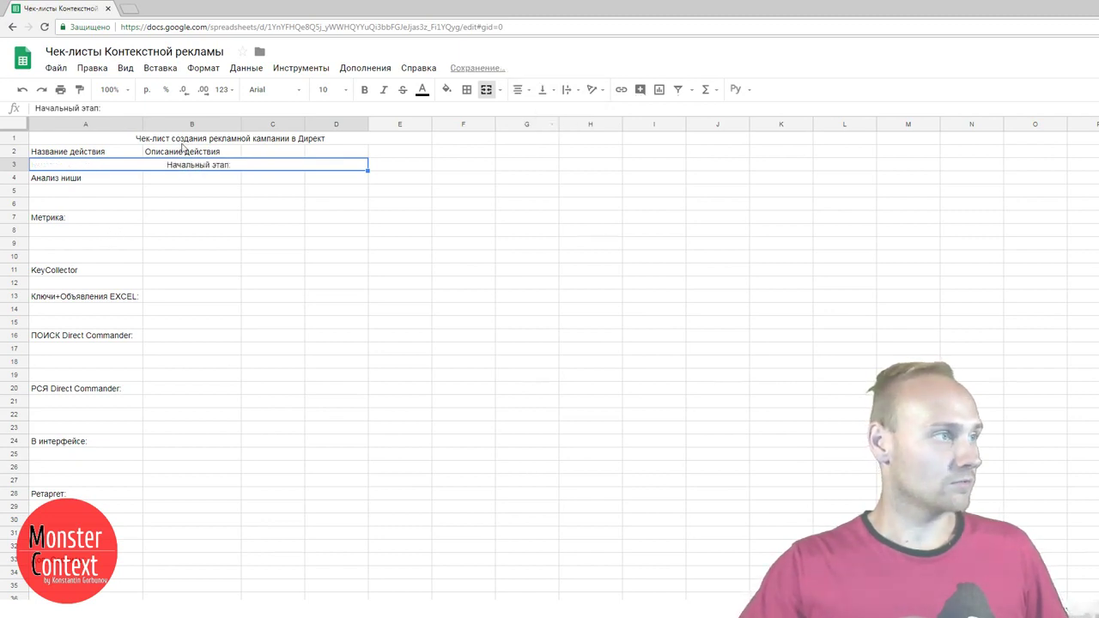
- Format the checklist title in row 1 as bold with font size 14
click(153, 139)
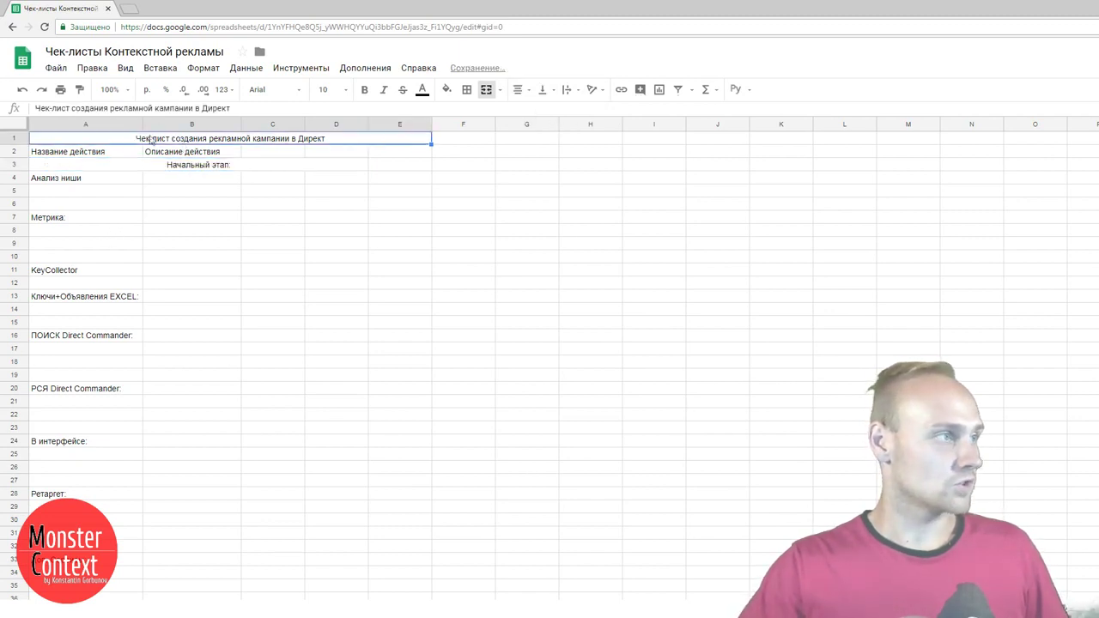
click(347, 90)
click(335, 240)
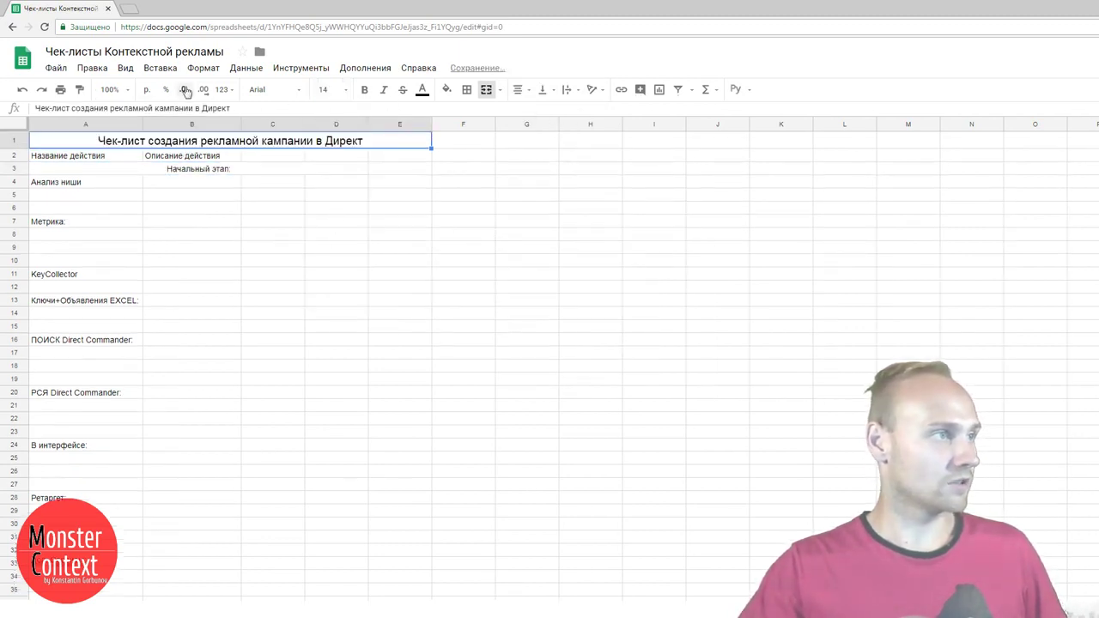
click(366, 90)
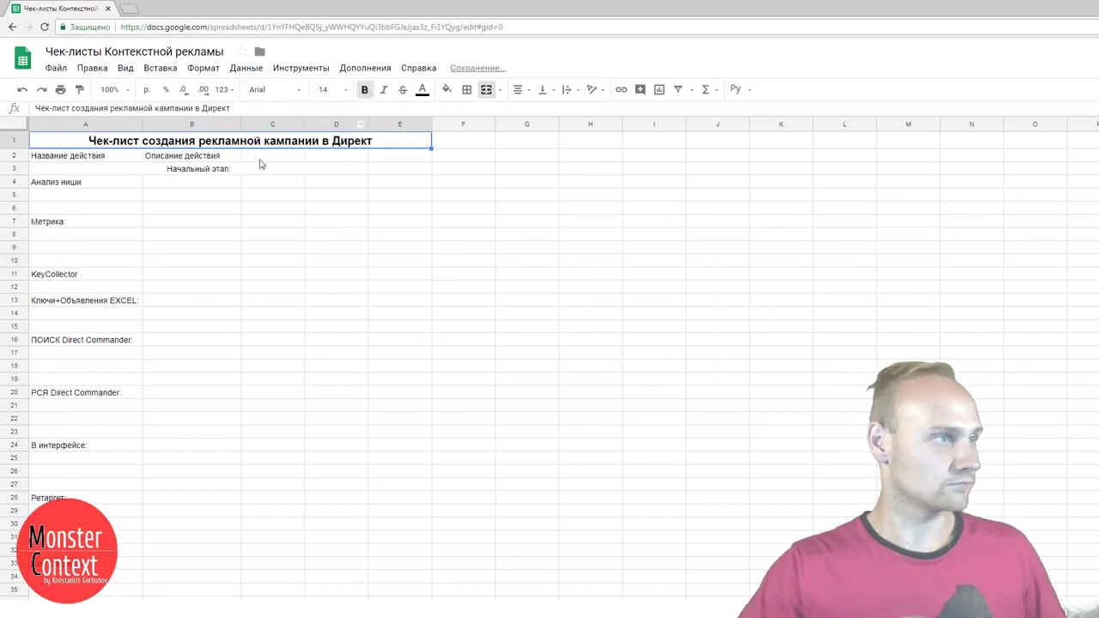
- Format the "Начальный этап:" section heading as bold with font size 12
click(217, 170)
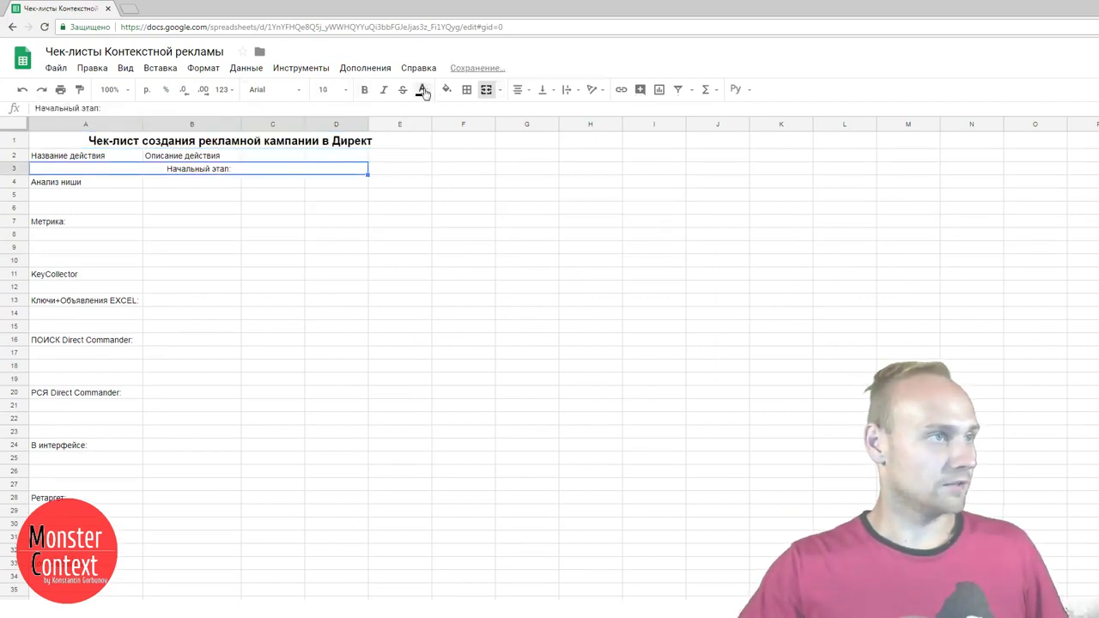
click(344, 93)
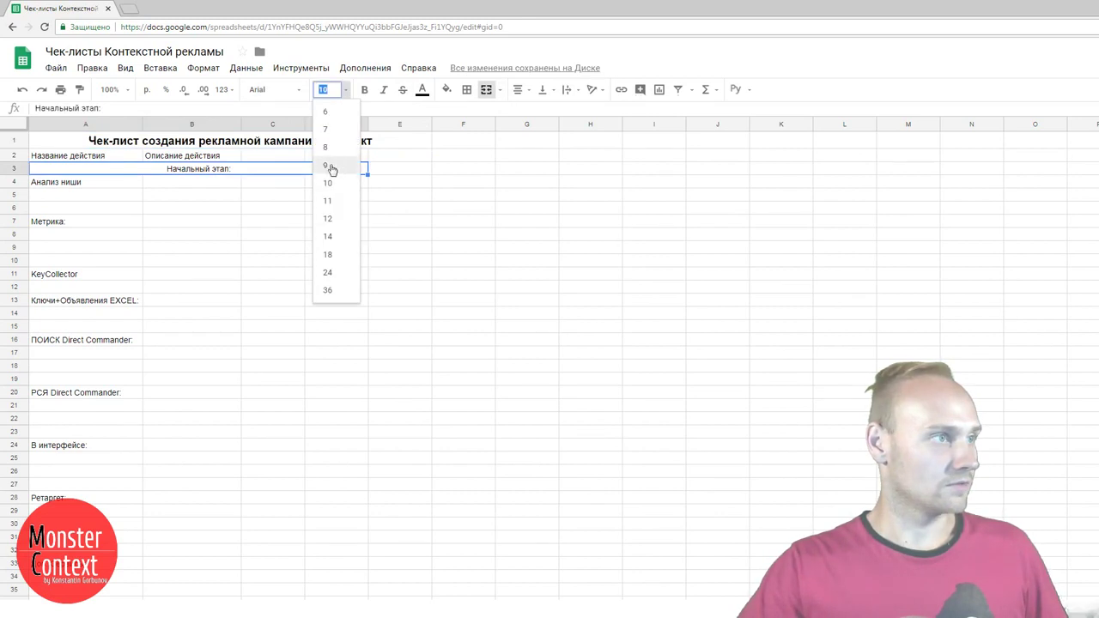
click(331, 215)
click(365, 91)
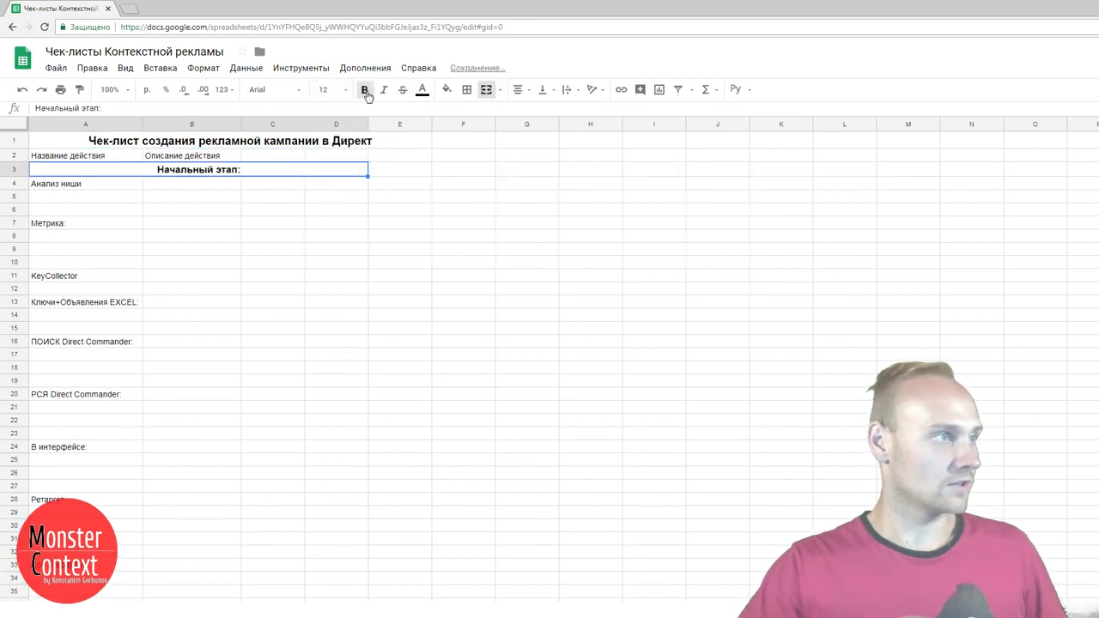
- Add the action "Анализ конкурентов" in cell A5, beneath "Анализ ниши"
click(133, 190)
click(181, 190)
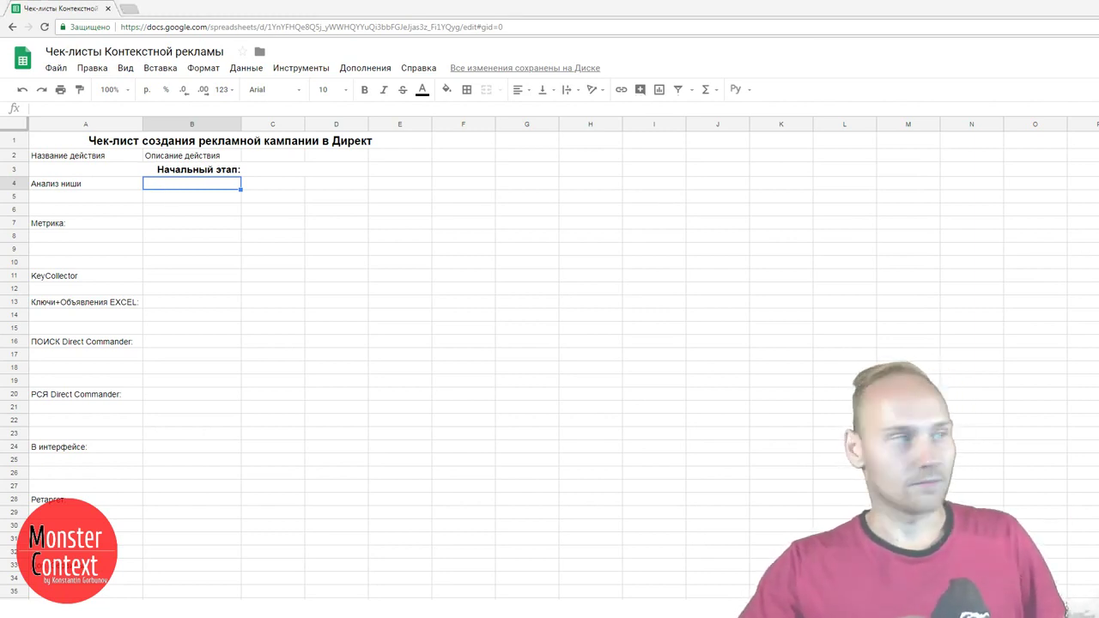
click(101, 198)
text(Анализ конкурентов)
- Insert two more blank rows between "Анализ конкурентов" and the "Метрика:" heading
click(15, 210)
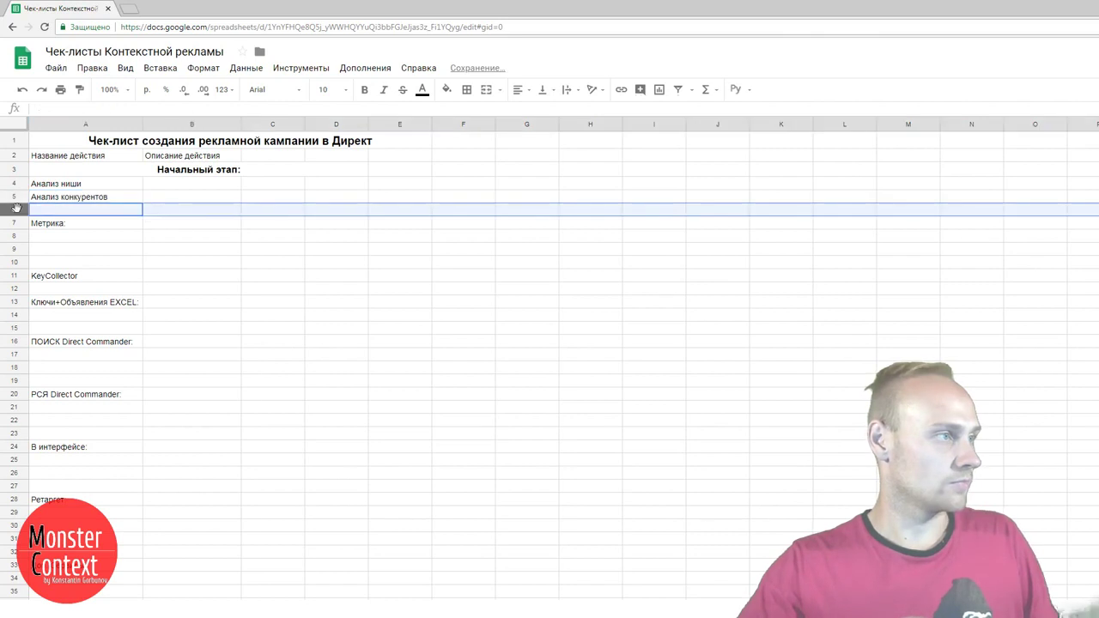
right_click(15, 209)
click(69, 300)
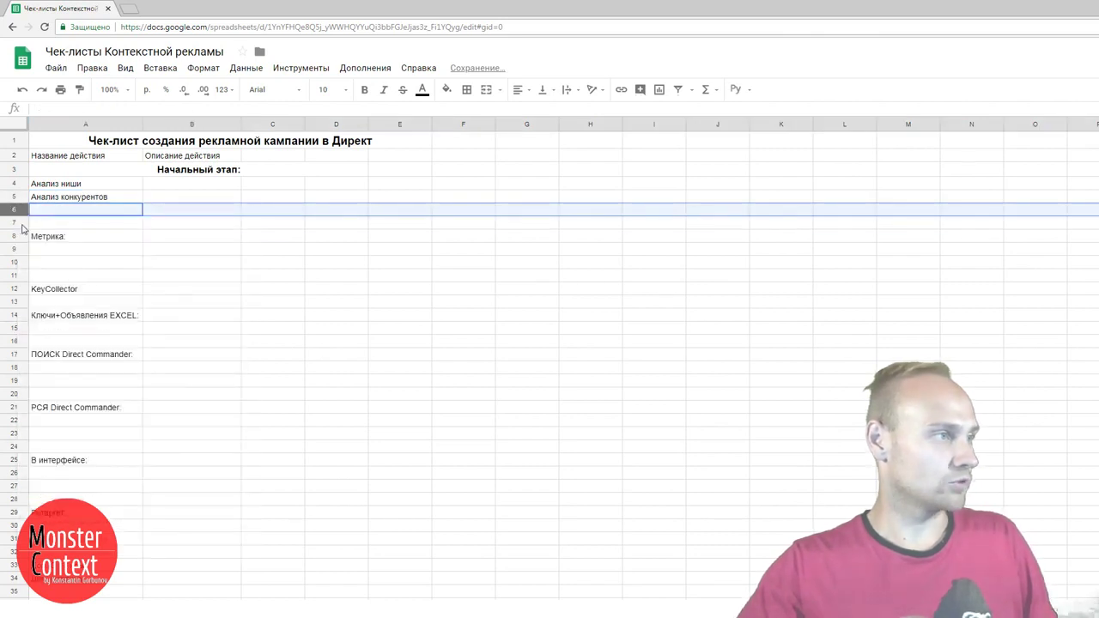
click(19, 221)
right_click(19, 222)
click(94, 303)
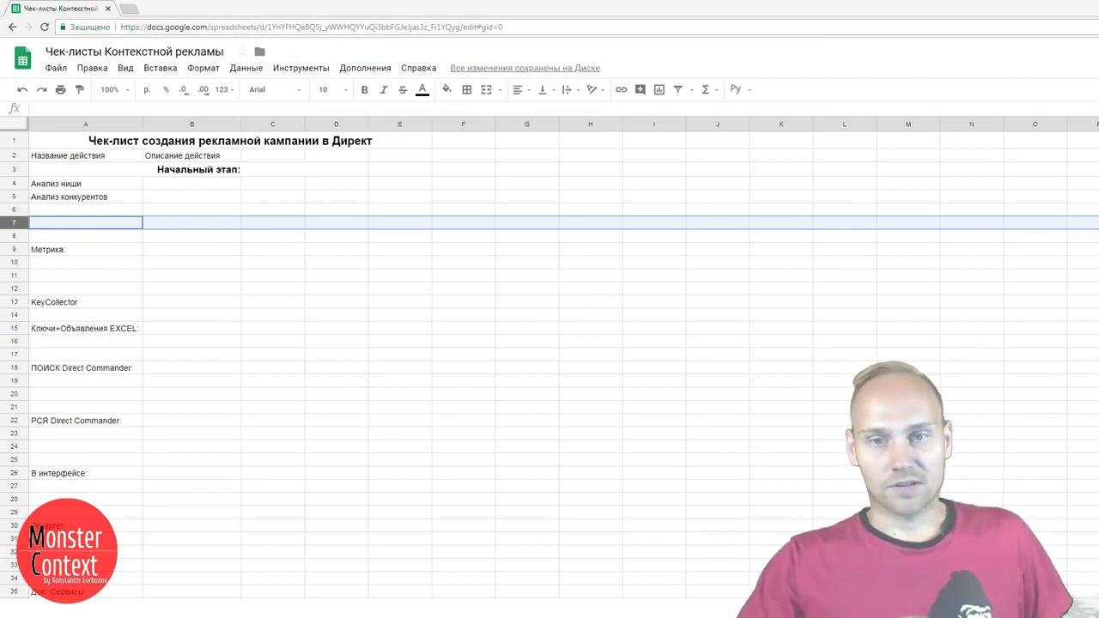
- Enter "Согласованные данные по месячному бюджету" in cell A6 and insert a blank row above row 8
click(90, 211)
text(Согласованные данные по месячному бюджету)
click(13, 237)
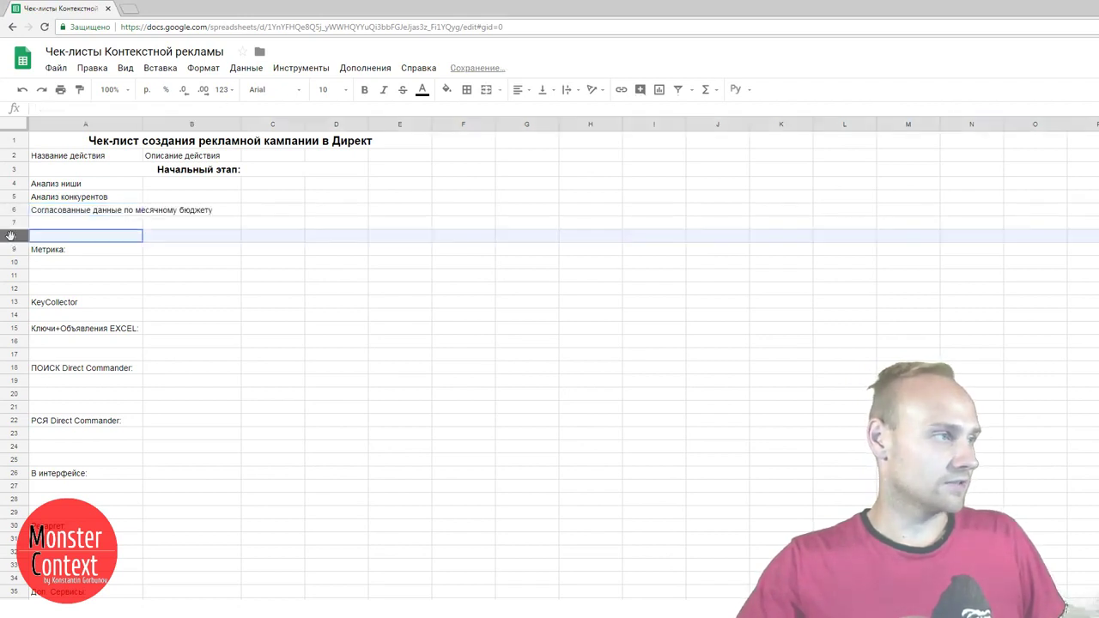
right_click(13, 238)
click(88, 335)
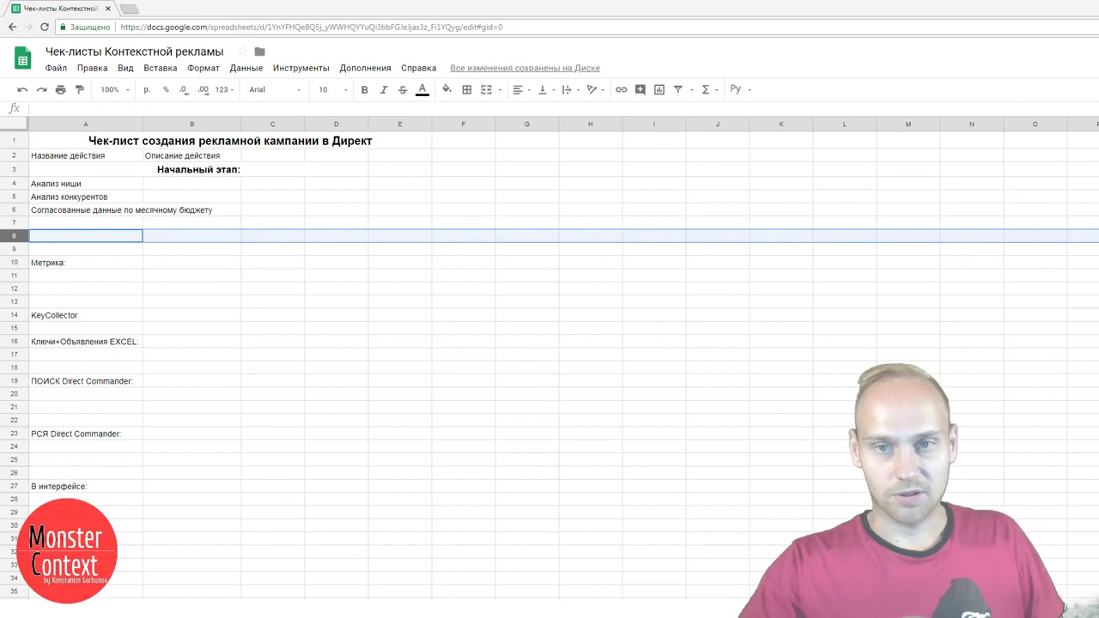
- Enter "Примерная стоимость заявки (по КП)" in cell A7 and "Взять номер Телефона у заказчика для Я.Визитки" in A8
click(86, 225)
text(Примерная стоимость заявки (по КП))
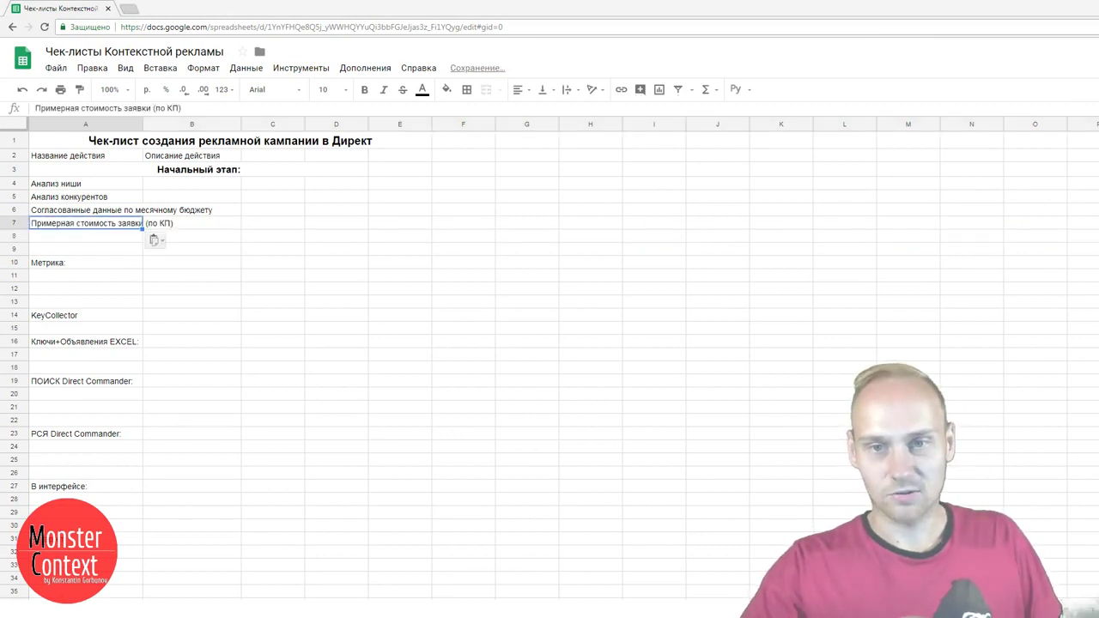
click(110, 236)
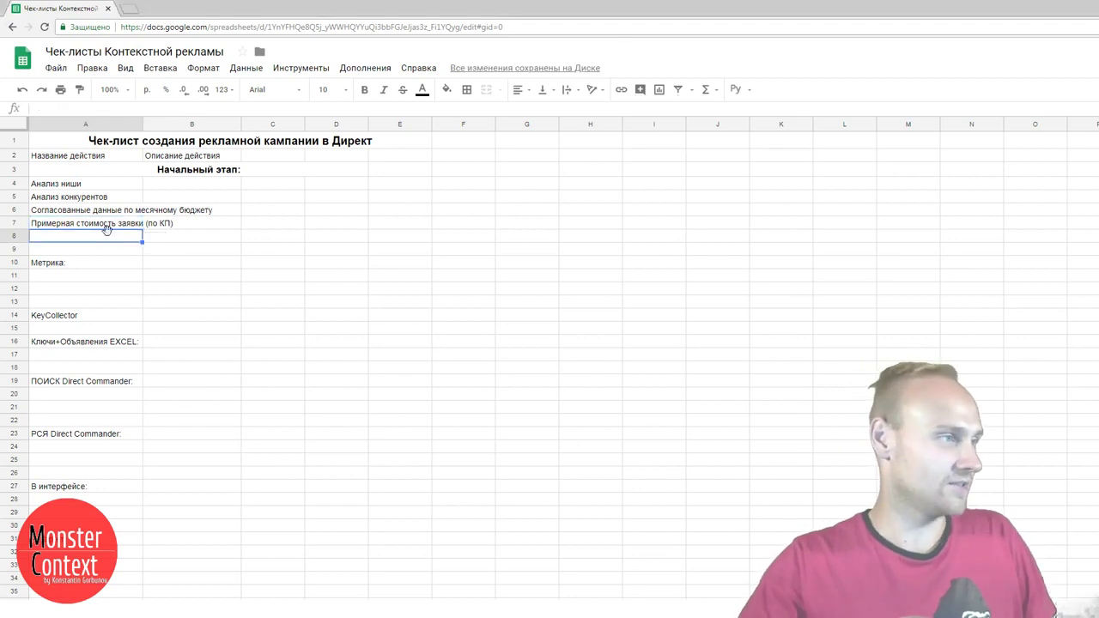
text(Взять номер Телефона у заказчика для Я.Визитки)
- Insert a blank row above row 9 and enter "Взять адрес у заказчика для Я.Визитки" in cell A9
click(14, 250)
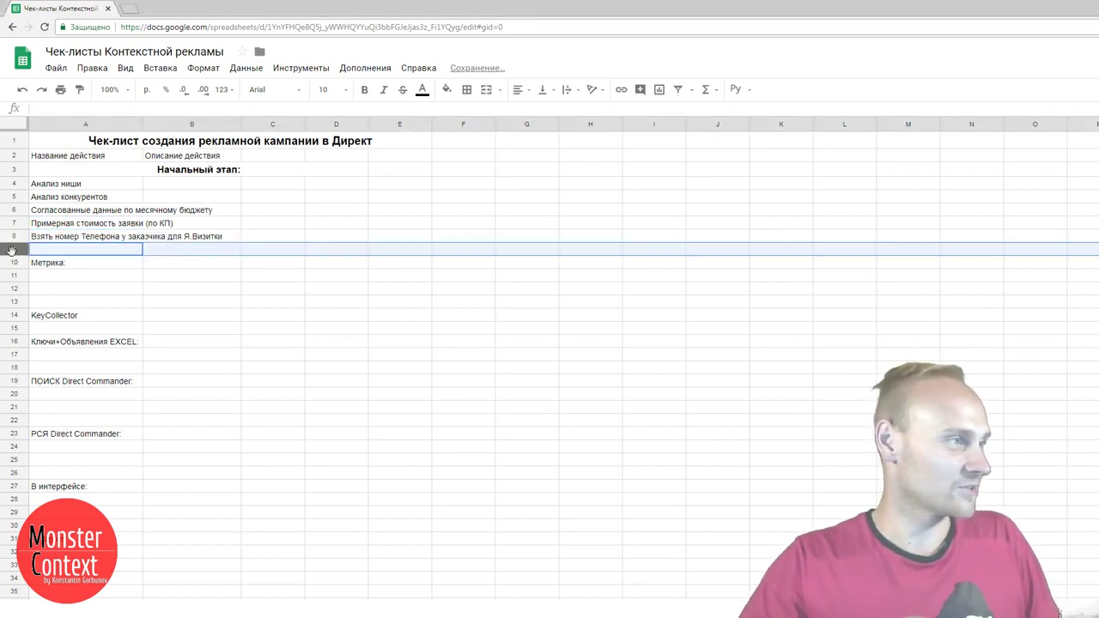
right_click(13, 249)
click(70, 346)
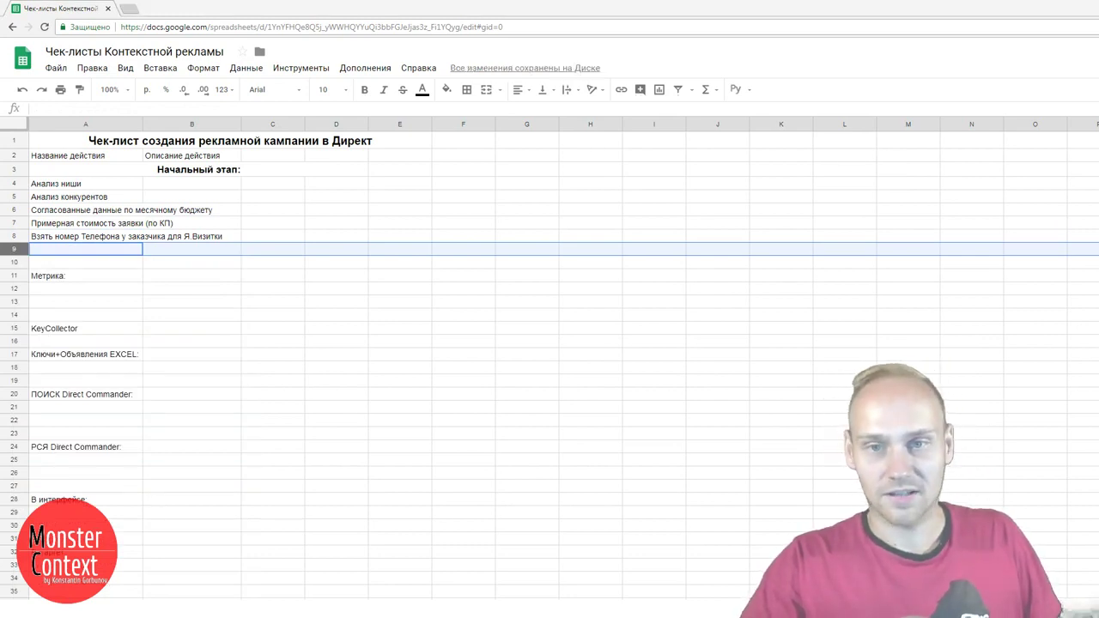
click(88, 250)
text(Взять адрес у заказчика для Я.Визитки)
key(Return)
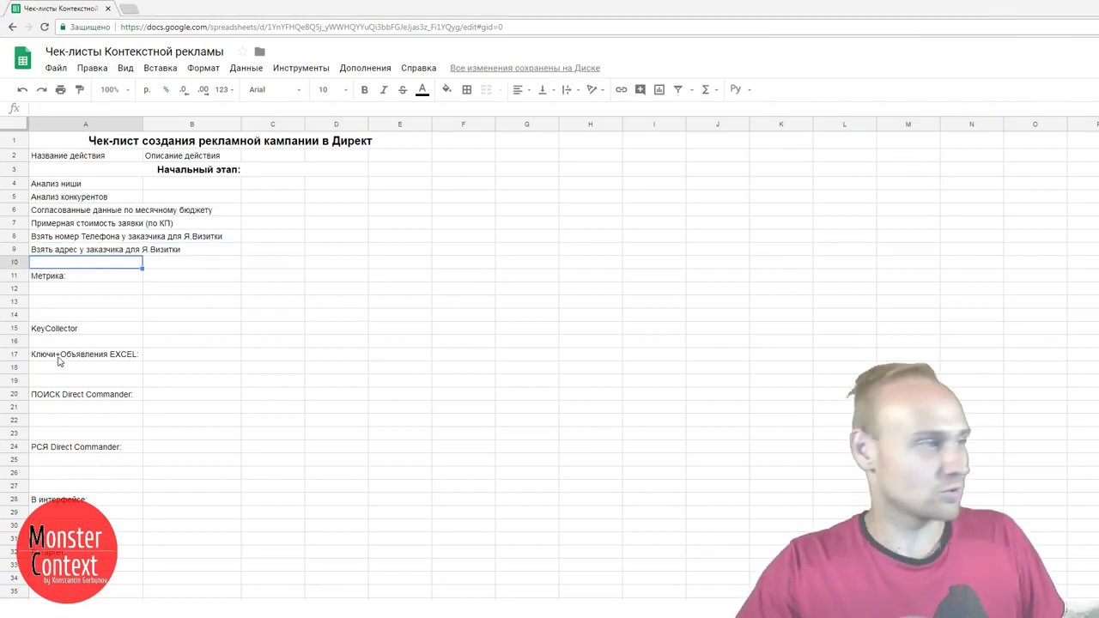
- Insert one more blank row between "Взять адрес у заказчика для Я.Визитки" and the "Метрика:" heading
click(12, 262)
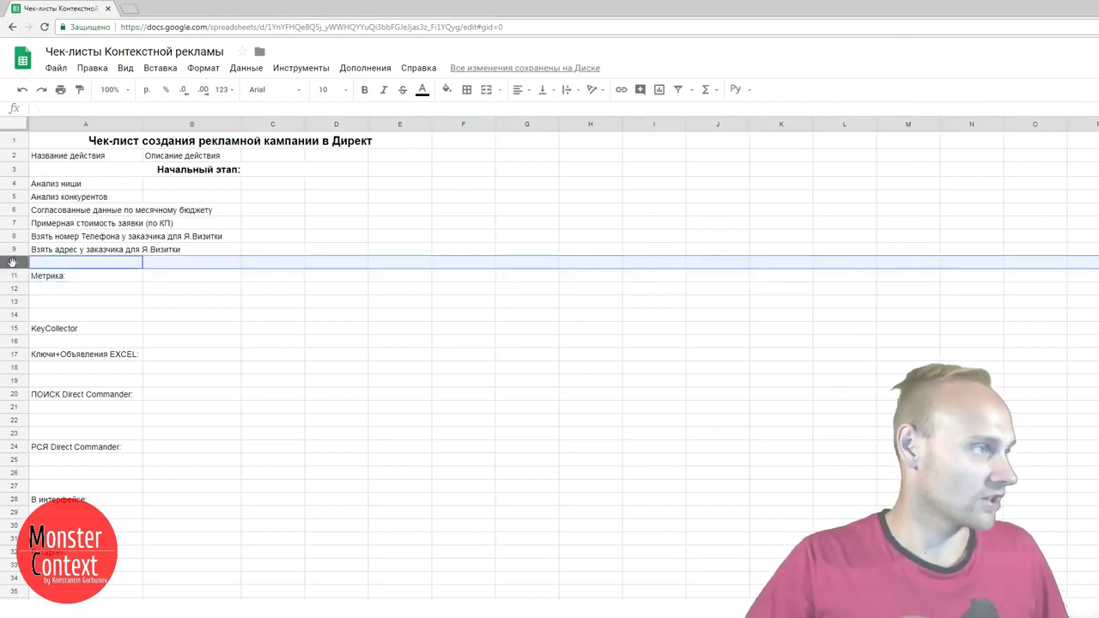
right_click(12, 262)
click(78, 357)
- Append "(декомпозиция)" to the "Анализ ниши" text in cell A4
click(79, 184)
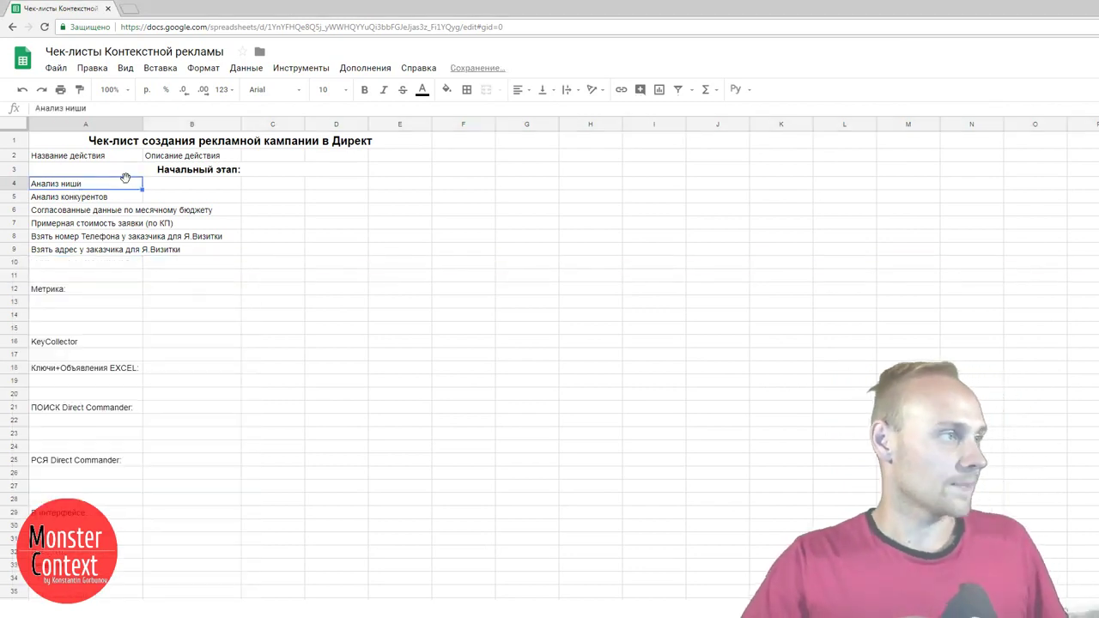
click(149, 187)
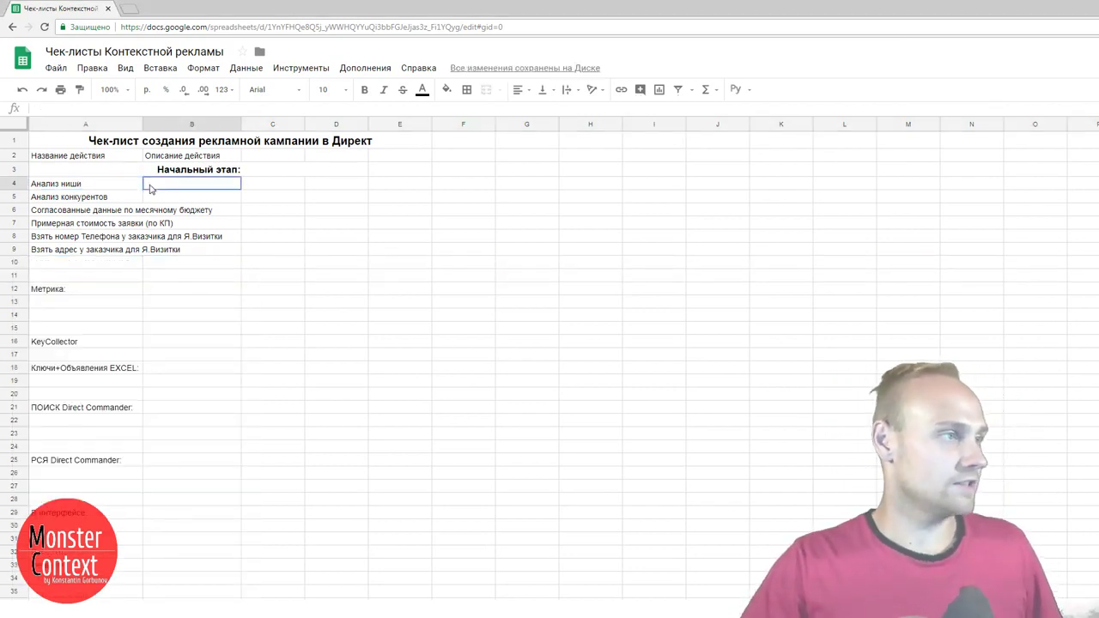
click(120, 186)
double_click(112, 184)
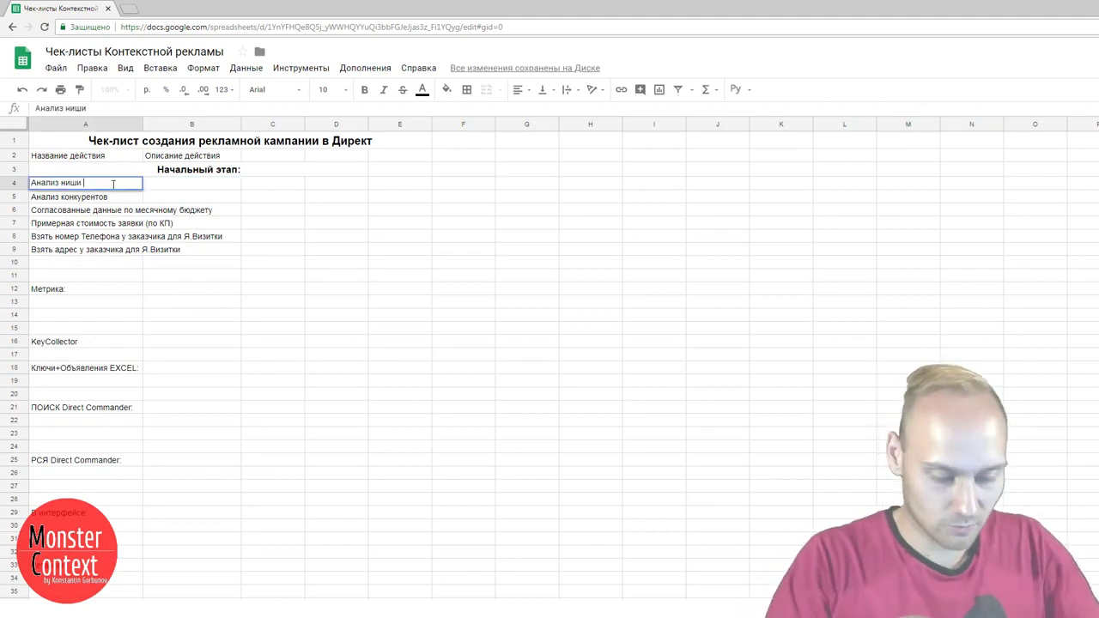
text((декомпози)
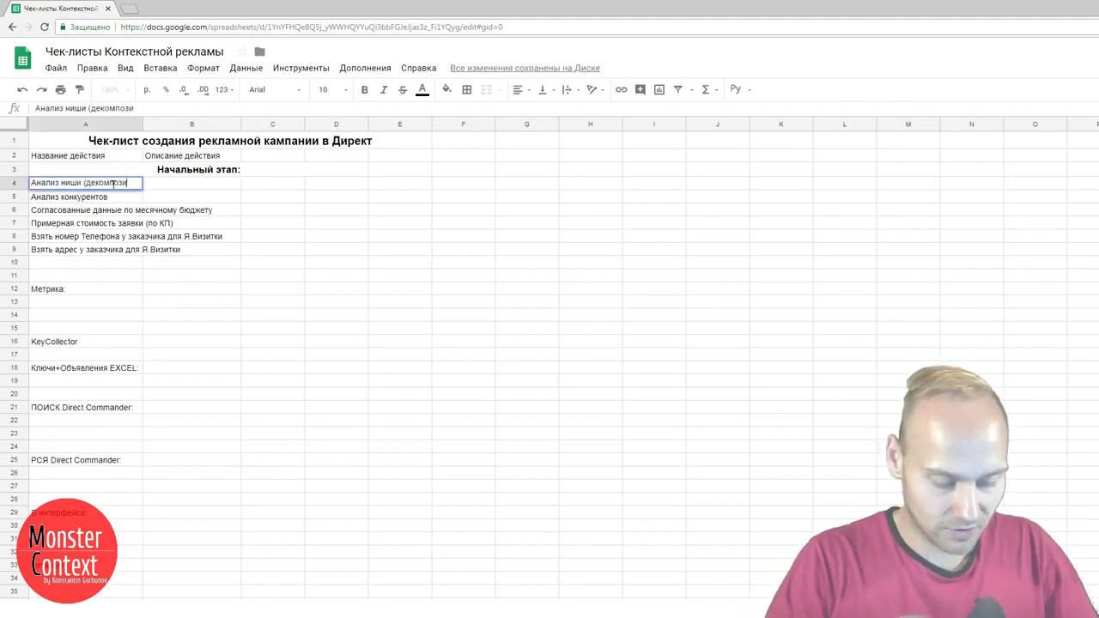
text(ция))
key(Return)
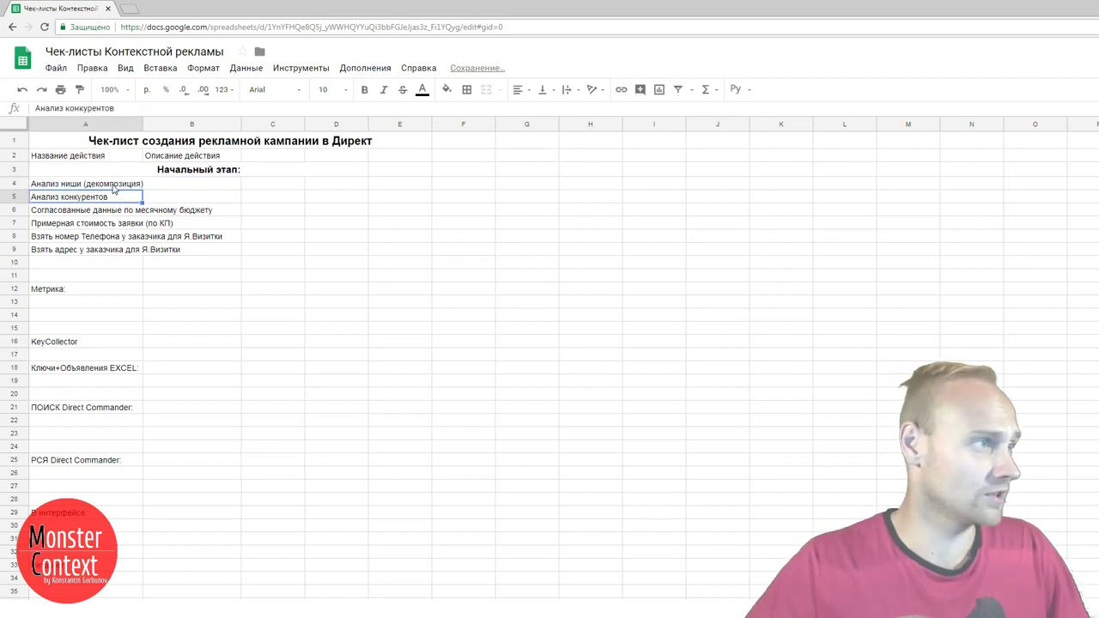
- Widen column A slightly to fit "Анализ ниши (декомпозиция)" and turn on text wrapping for the whole column
click(112, 186)
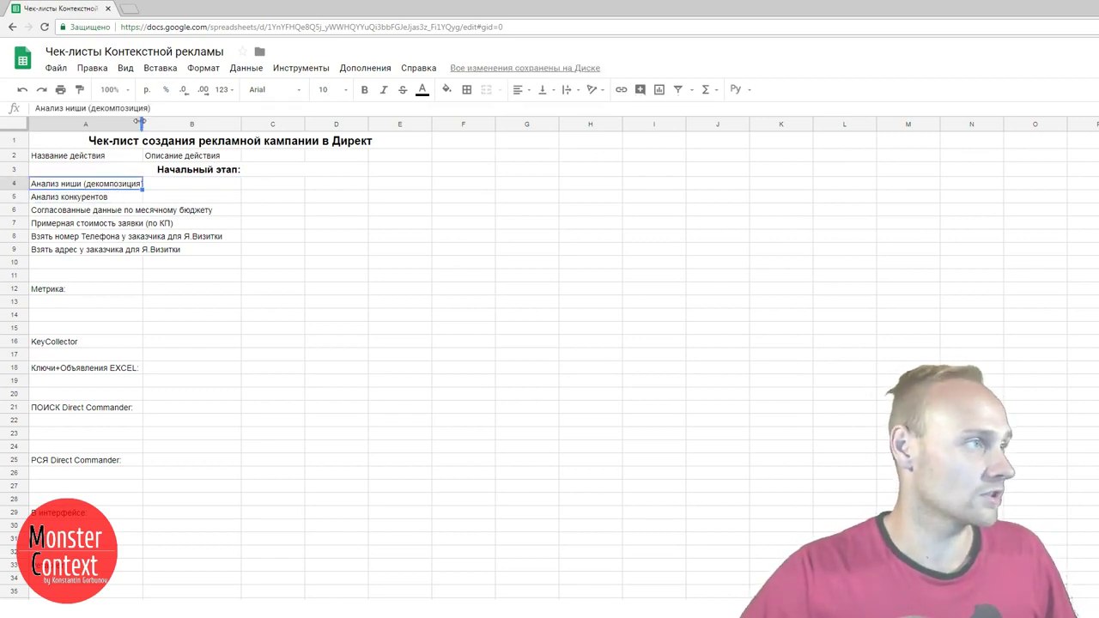
drag(143, 121, 158, 121)
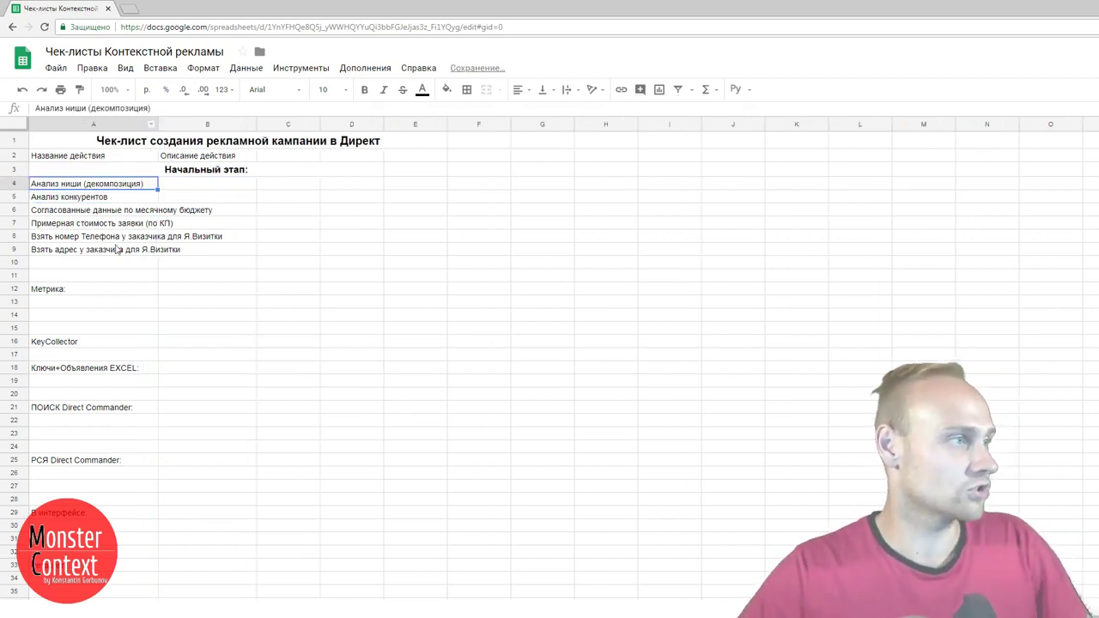
shift+click(111, 250)
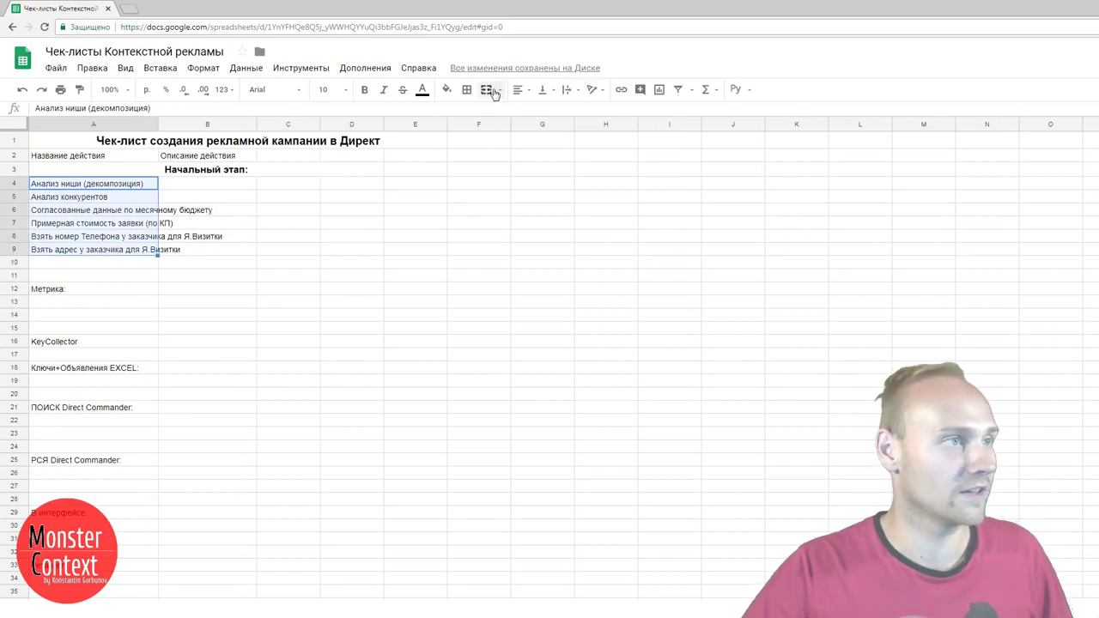
click(108, 126)
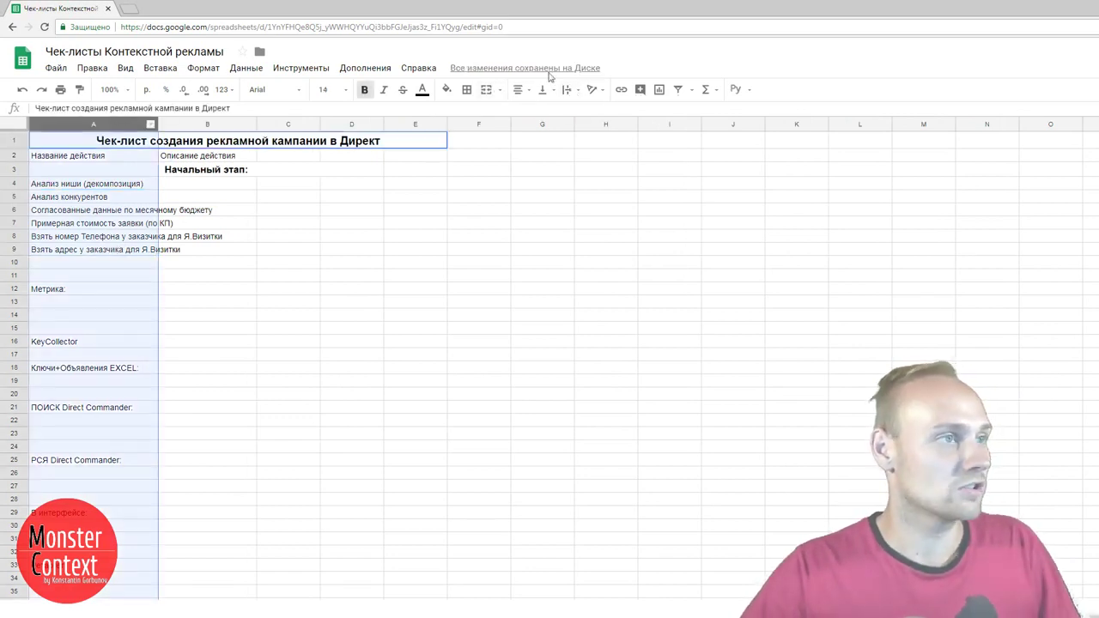
click(568, 90)
click(588, 111)
click(127, 243)
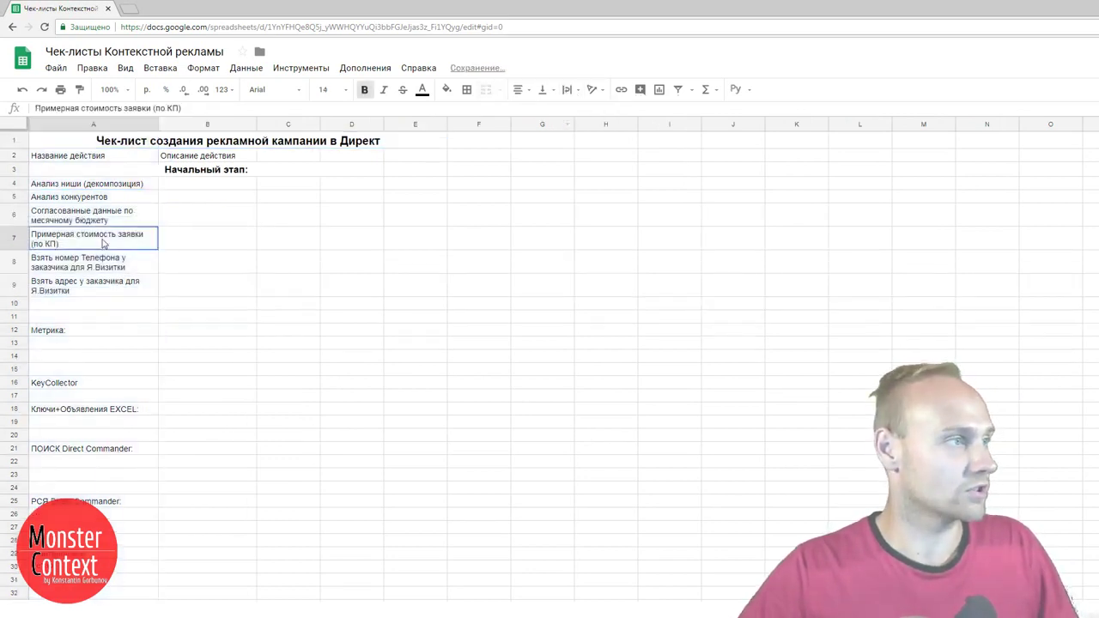
click(130, 187)
drag(159, 123, 162, 124)
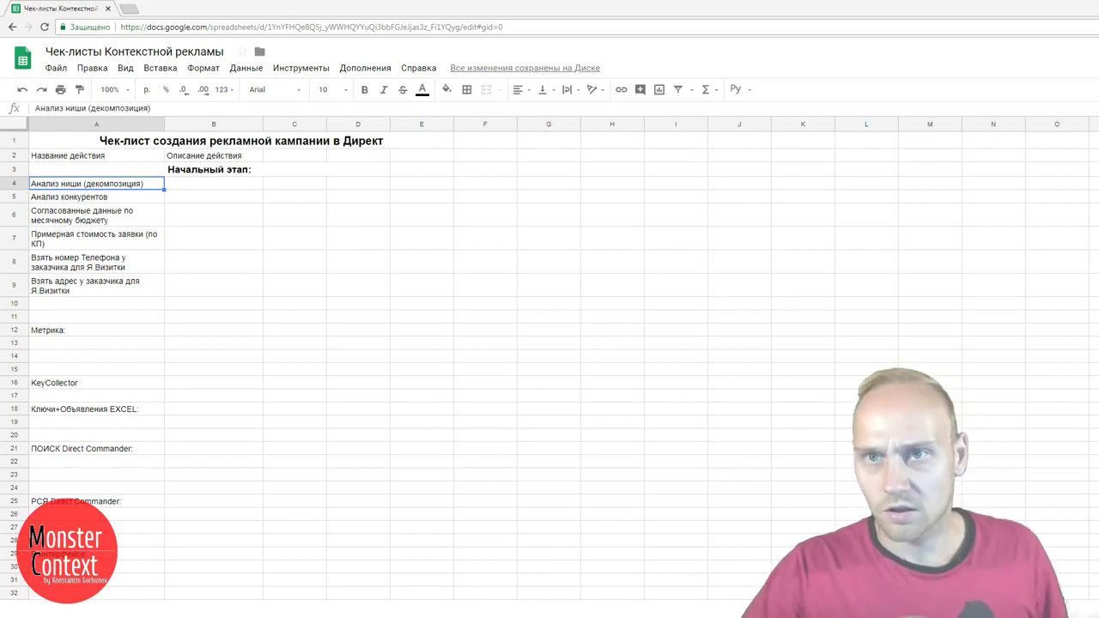
- Bring up the "Декомпозиция для наставничества" spreadsheet and examine its goal, margin, average check, search impressions and payback rows
drag(1097, 83, 388, 83)
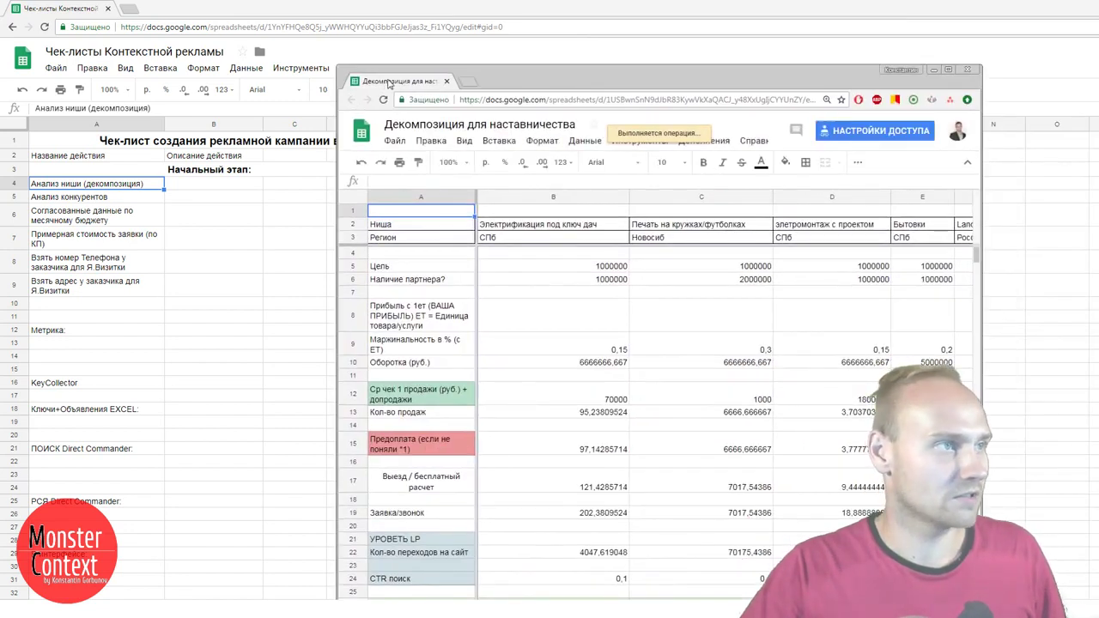
scroll(710, 398, down, 5)
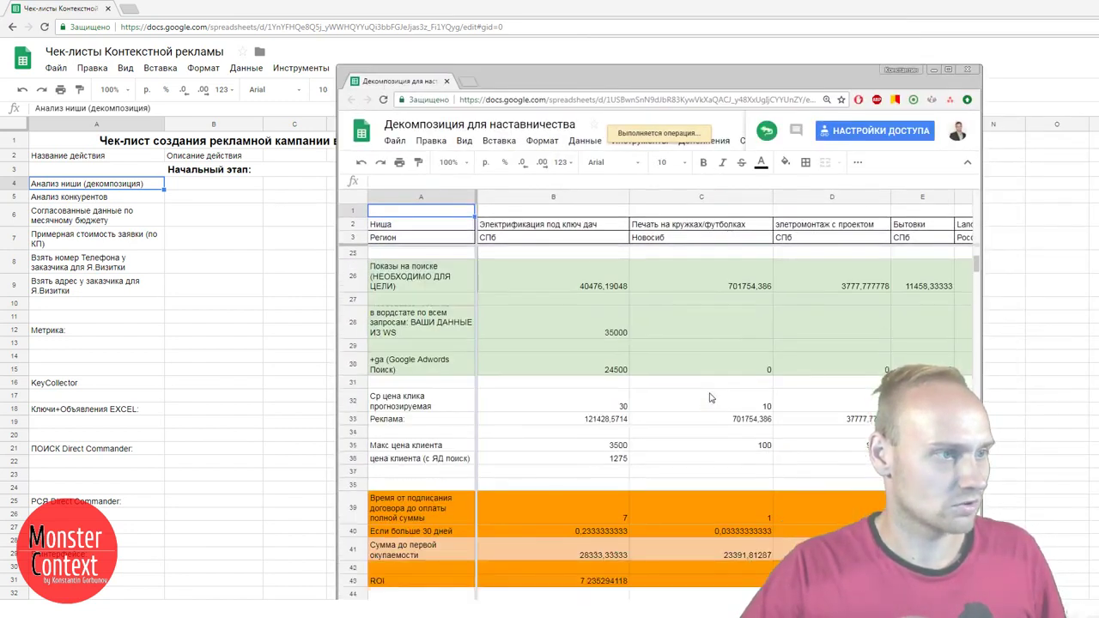
scroll(710, 397, up, 5)
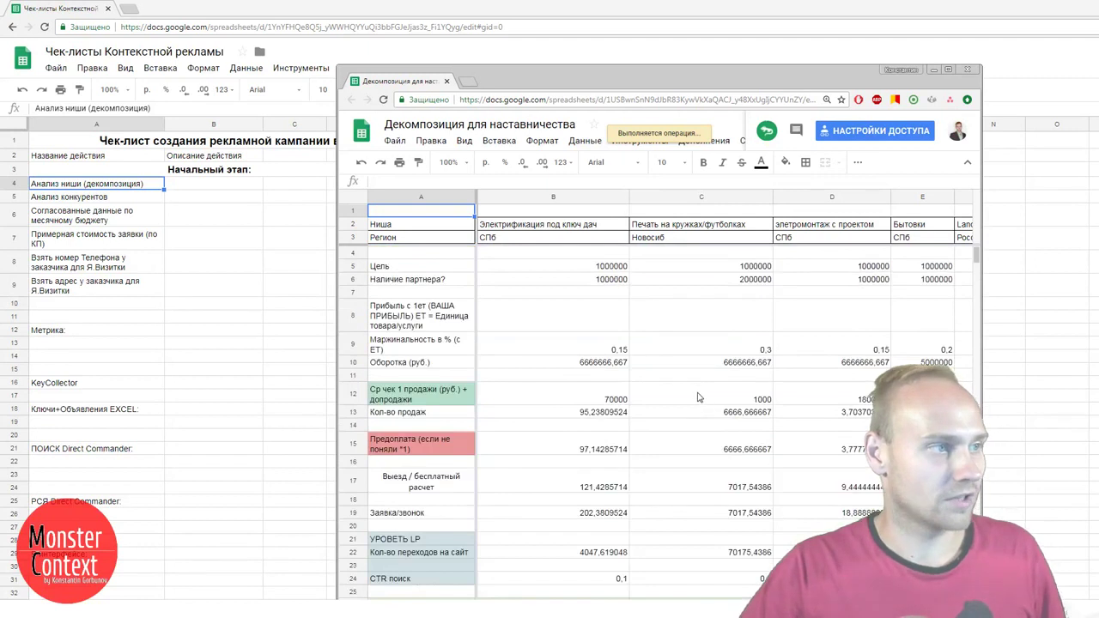
click(535, 268)
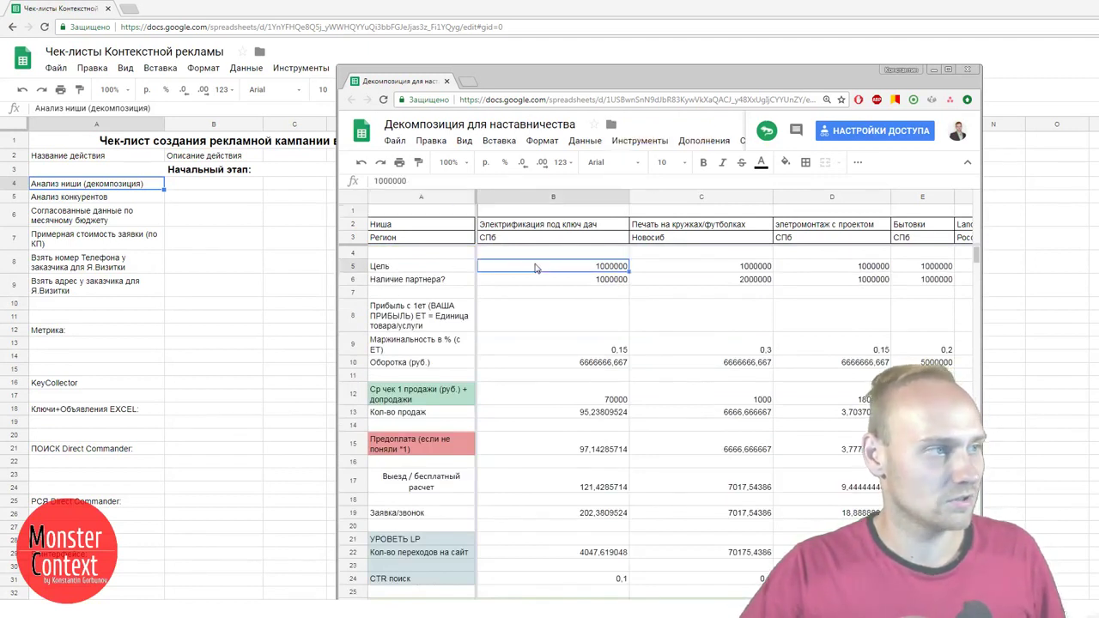
click(542, 281)
click(580, 352)
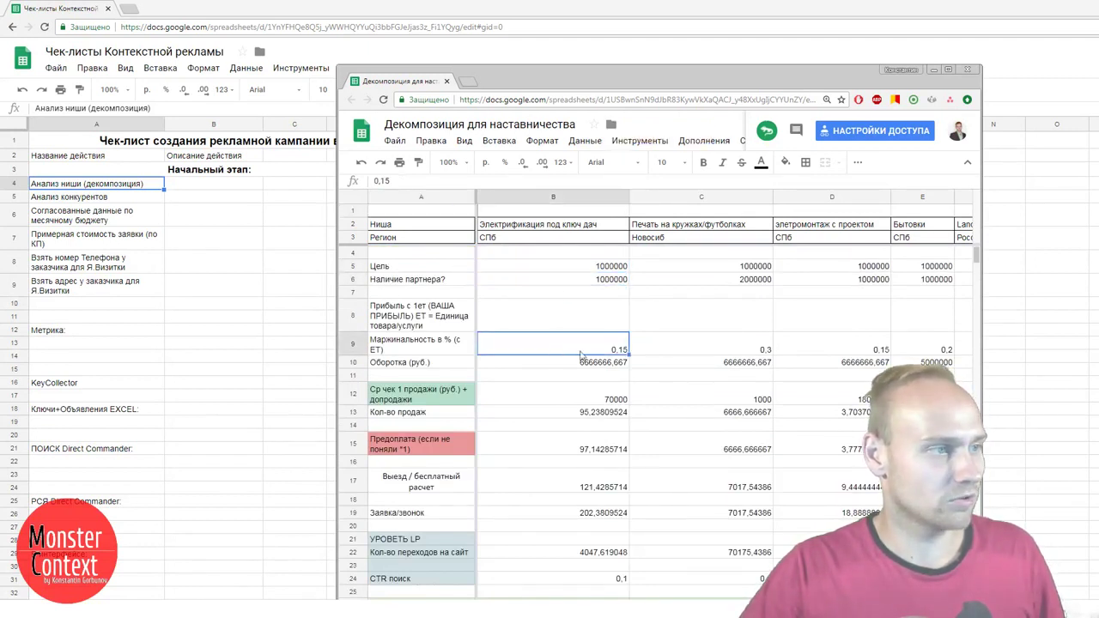
click(548, 398)
scroll(590, 396, down, 3)
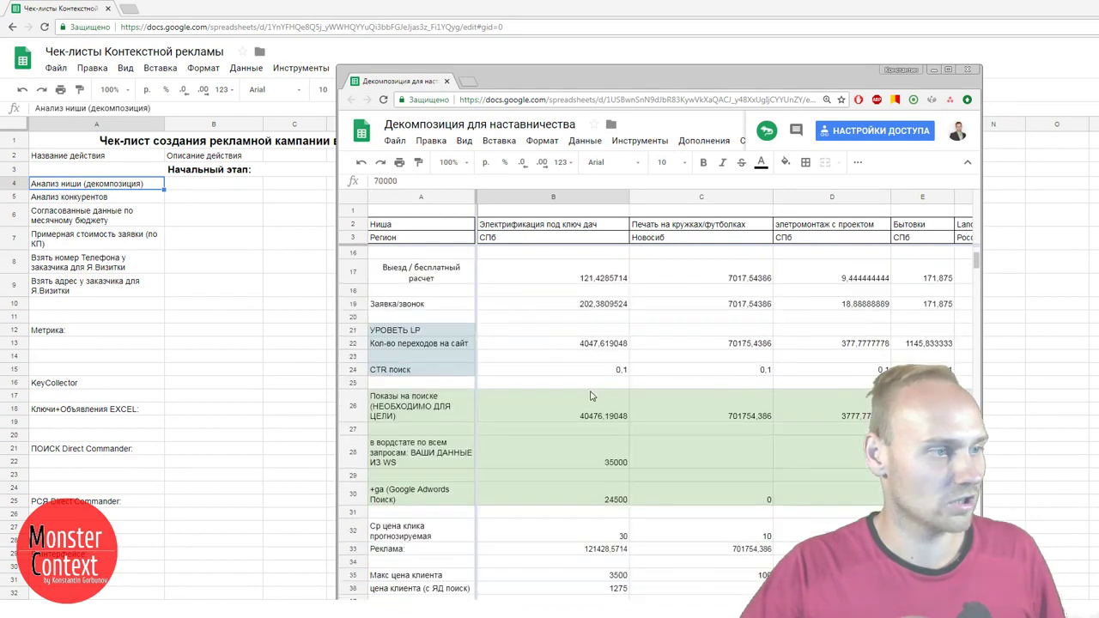
scroll(591, 395, down, 2)
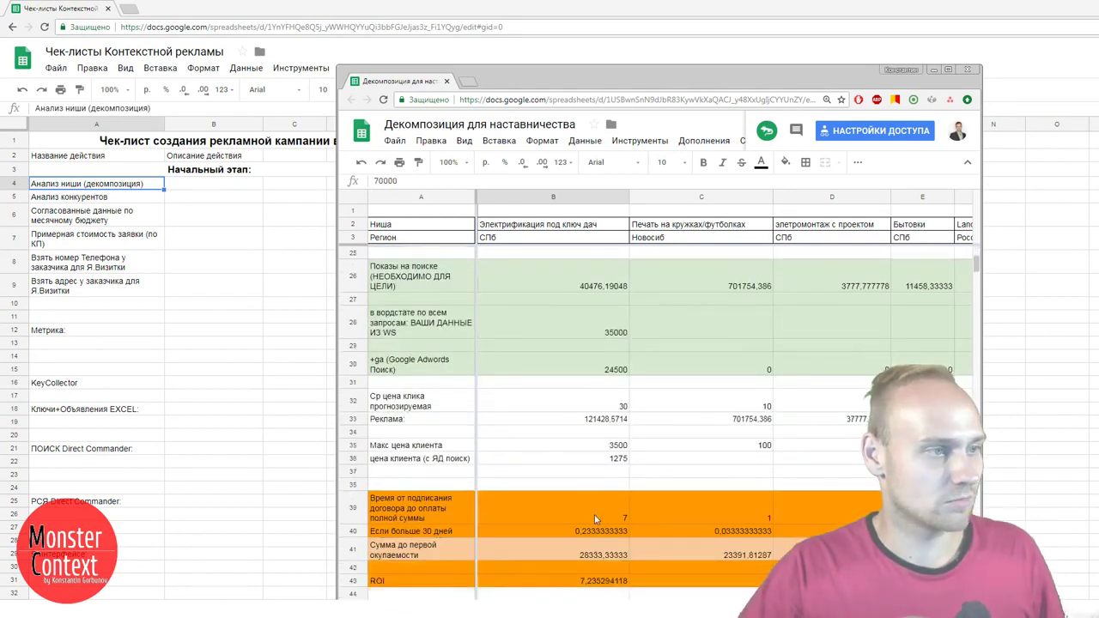
click(546, 553)
scroll(556, 542, up, 3)
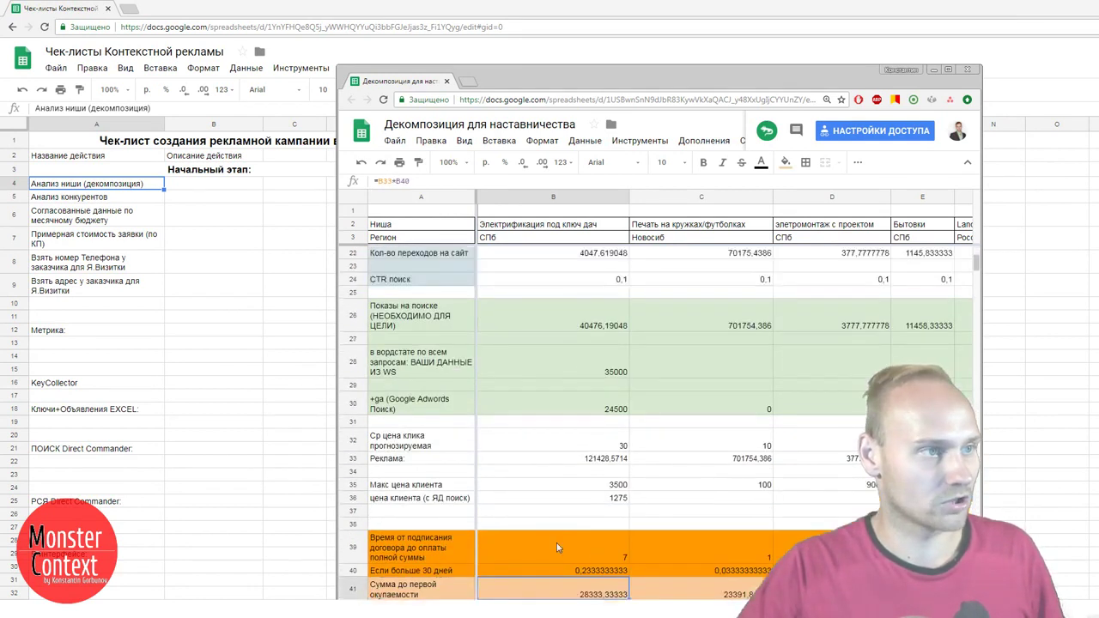
scroll(556, 547, up, 3)
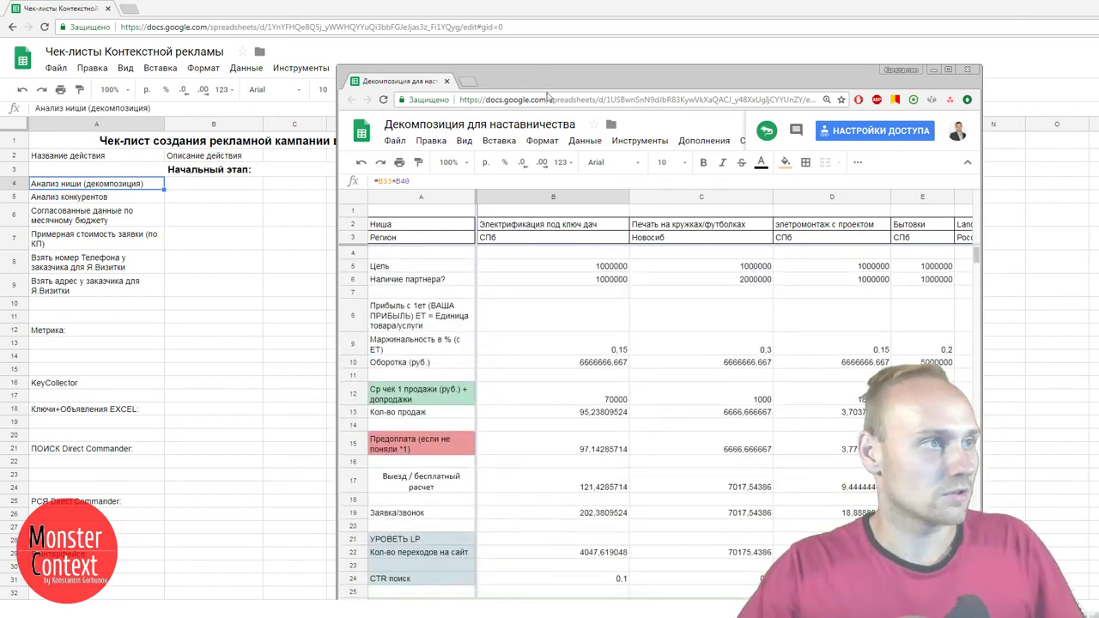
- Copy the decomposition spreadsheet's link into cell B4 of the checklist and widen column B
click(546, 99)
key(Escape)
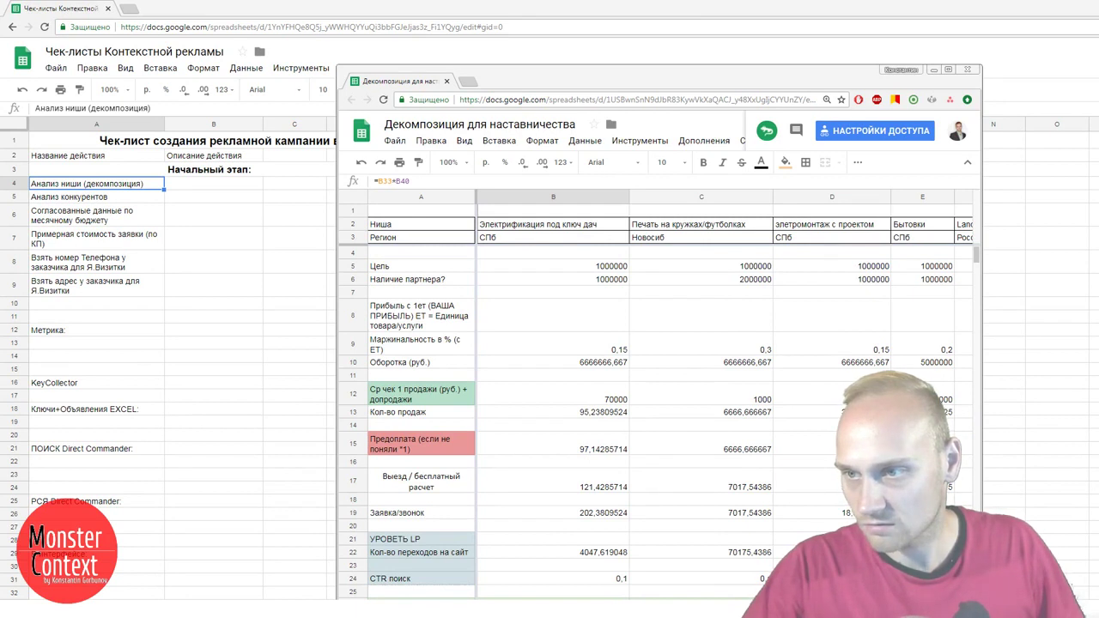
click(486, 100)
key(ctrl+c)
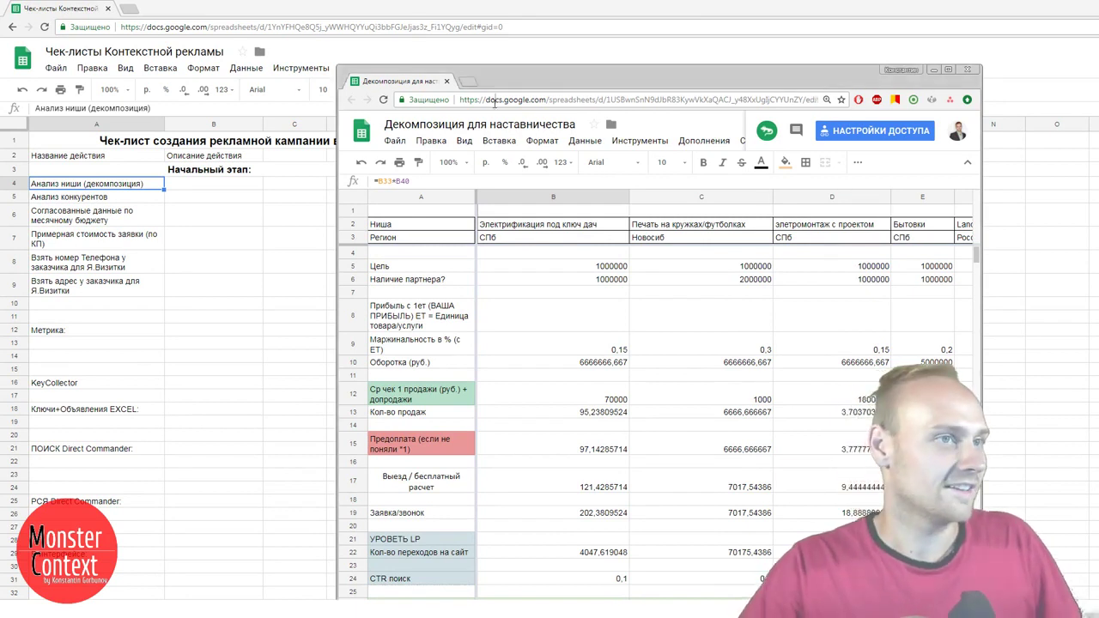
click(206, 184)
key(ctrl+v)
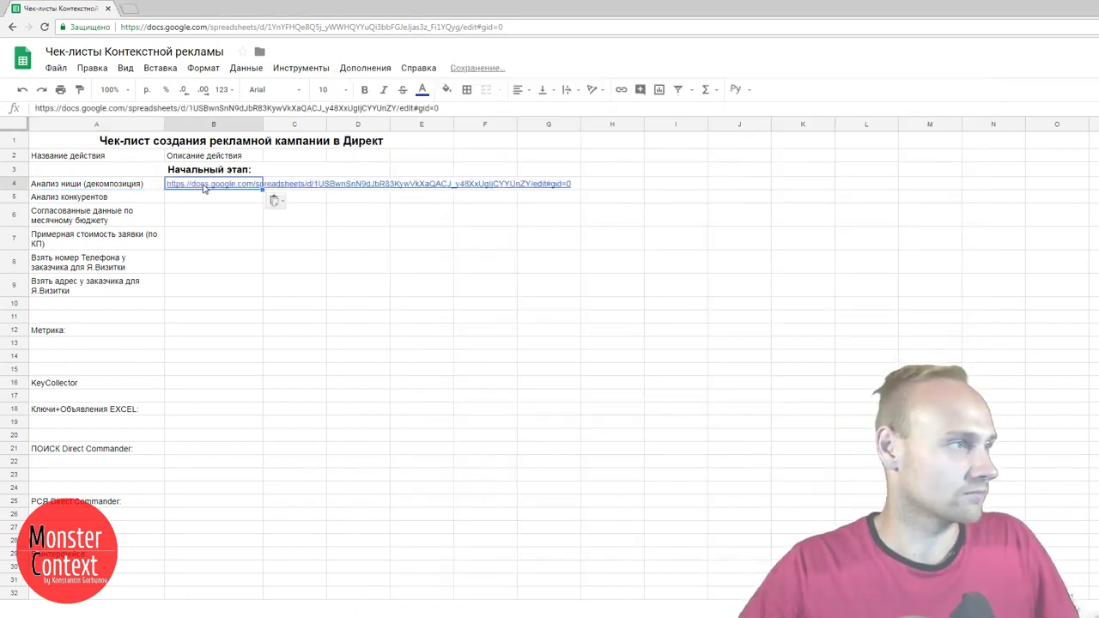
click(245, 198)
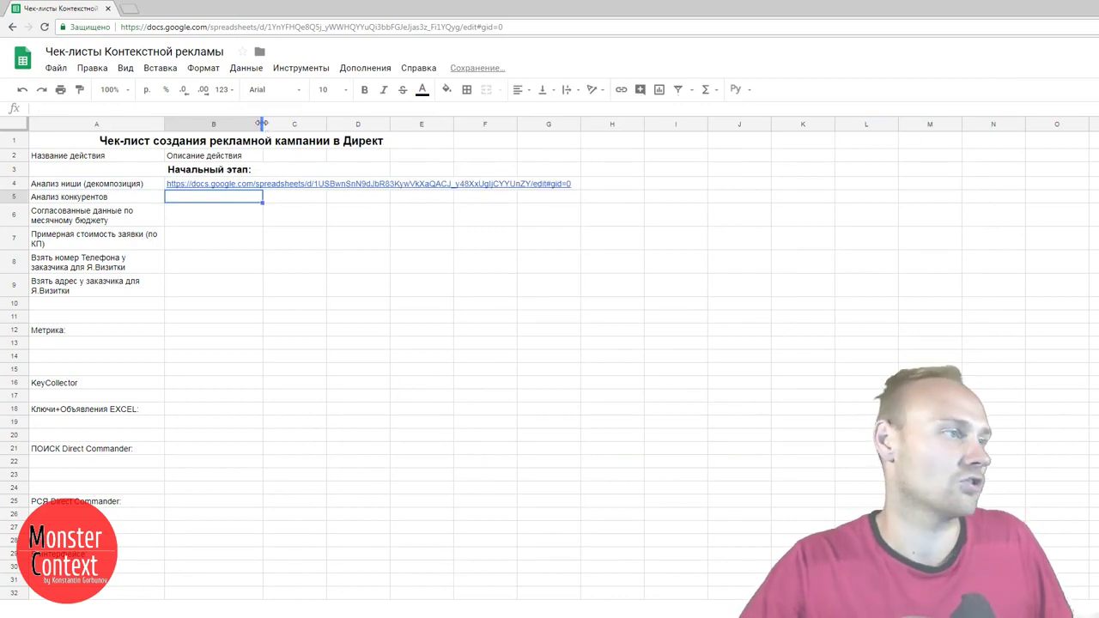
drag(262, 124, 300, 125)
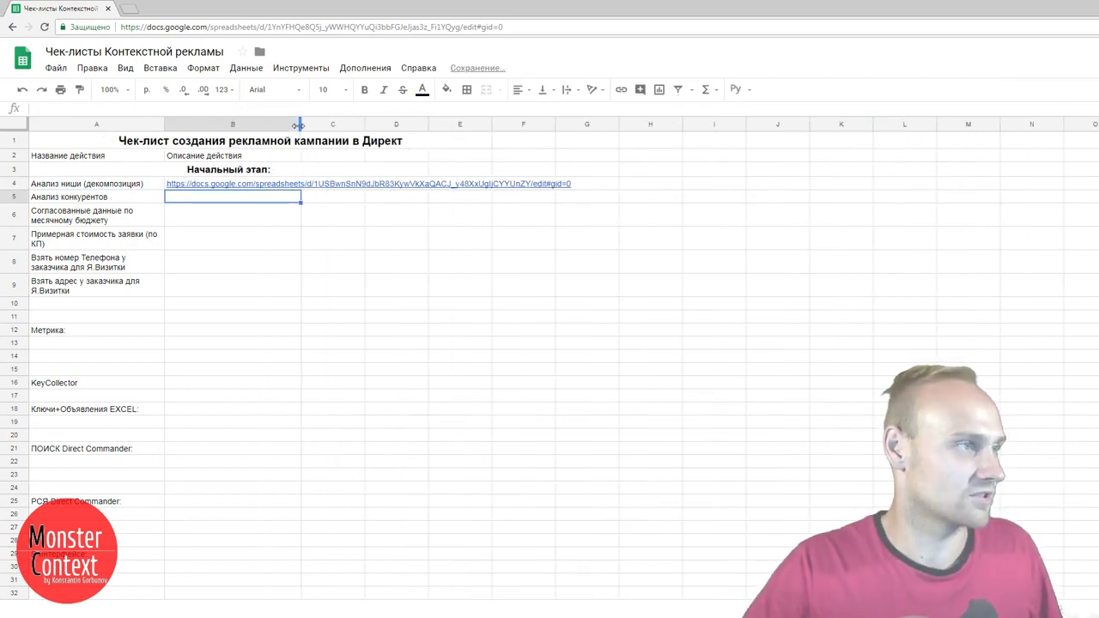
click(68, 185)
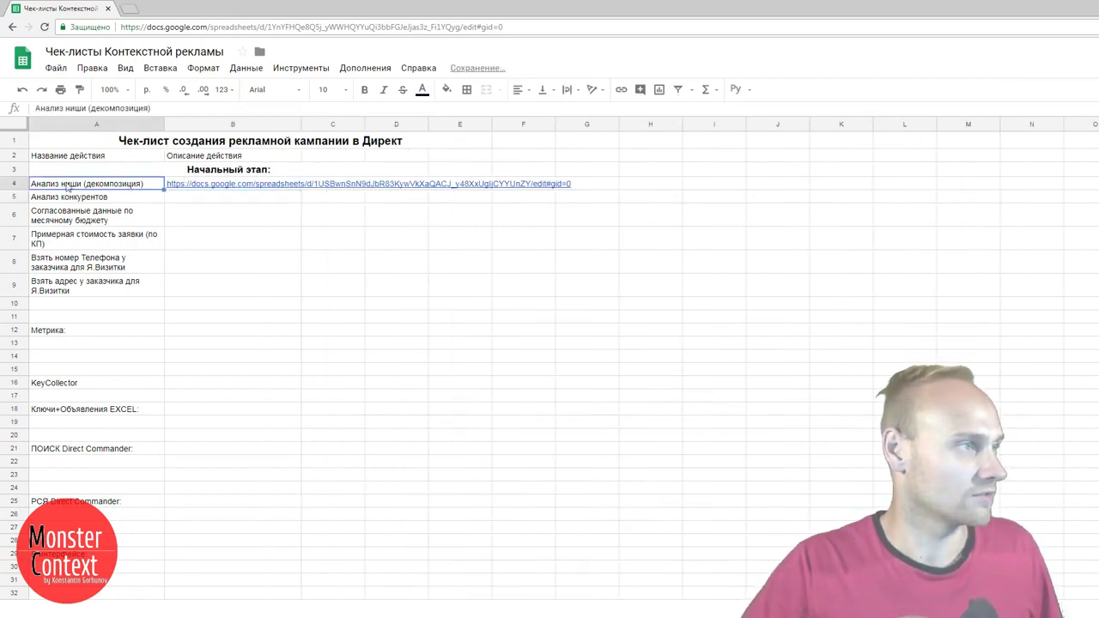
click(181, 185)
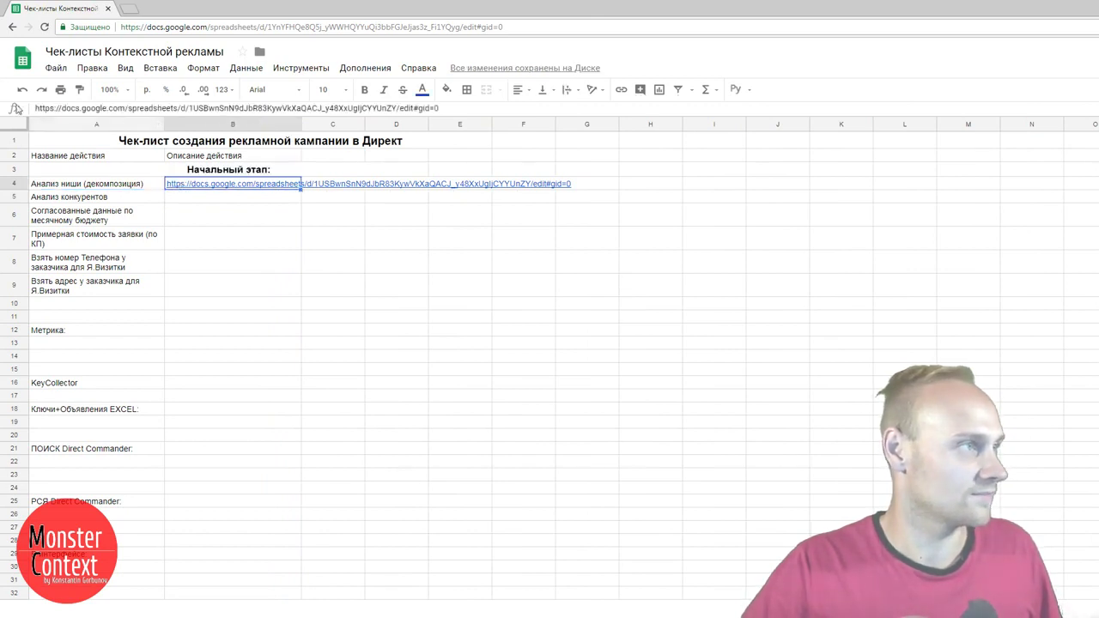
click(45, 106)
key(Escape)
key(Up)
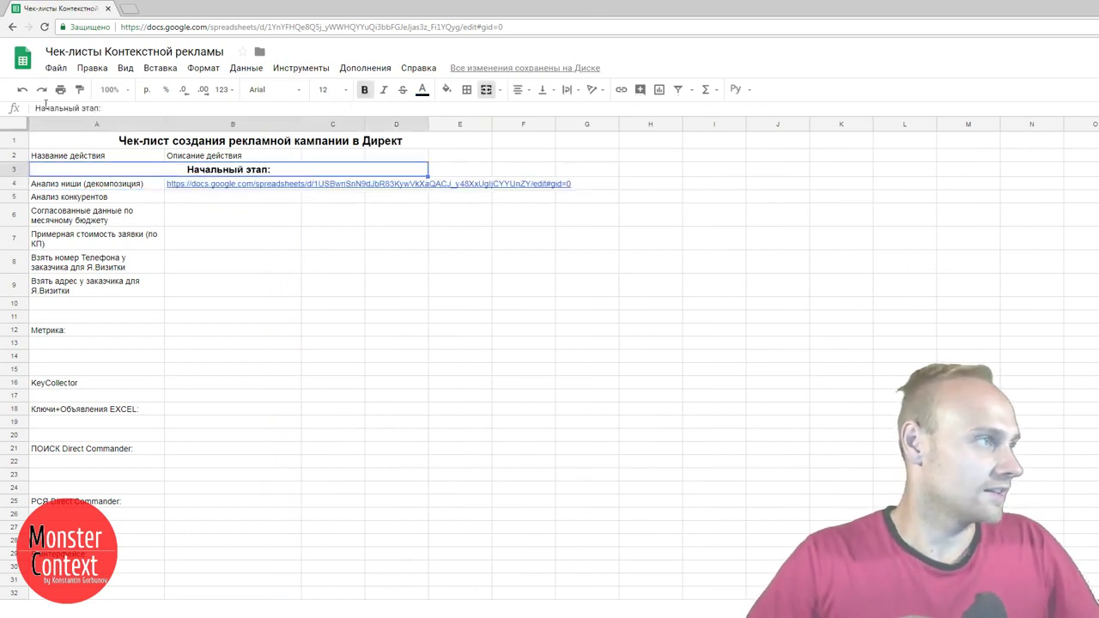
key(Up)
key(Down)
key(Down)
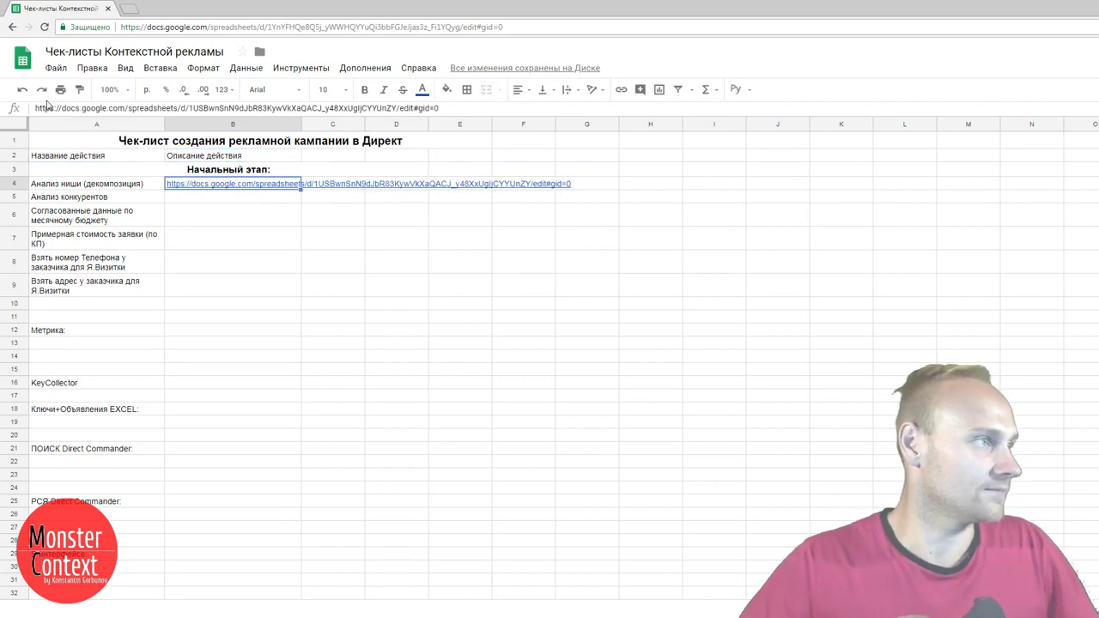
- Insert the text "Сделать копию своей ниши в формате:" before the link in cell B4
click(51, 108)
text(Сделать к)
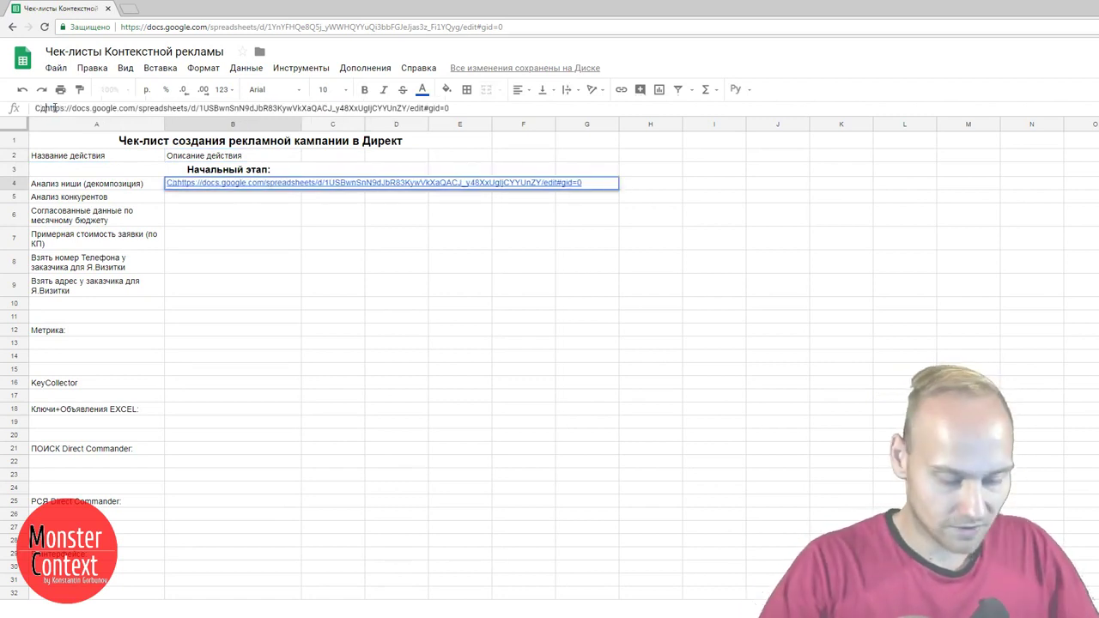
text(опию )
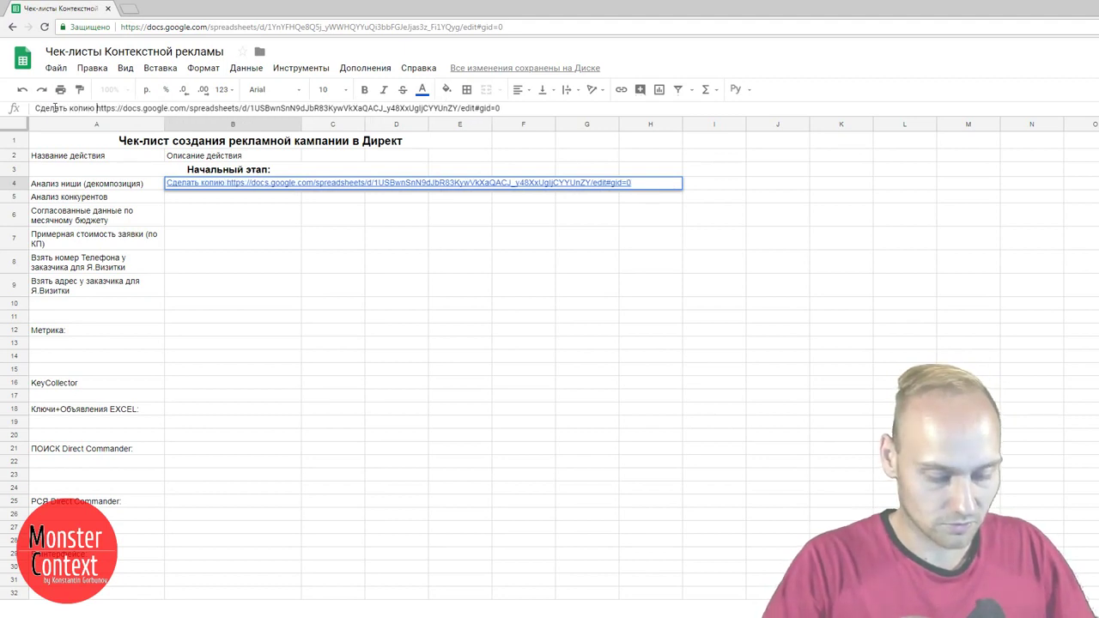
text(свой)
text(ниши в )
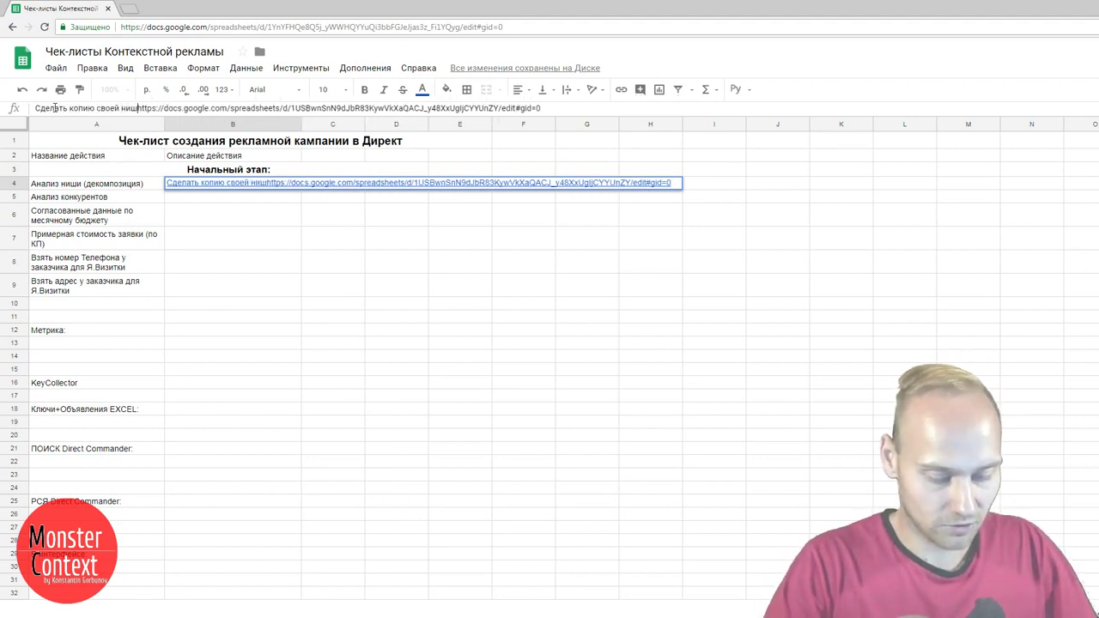
text(формате:)
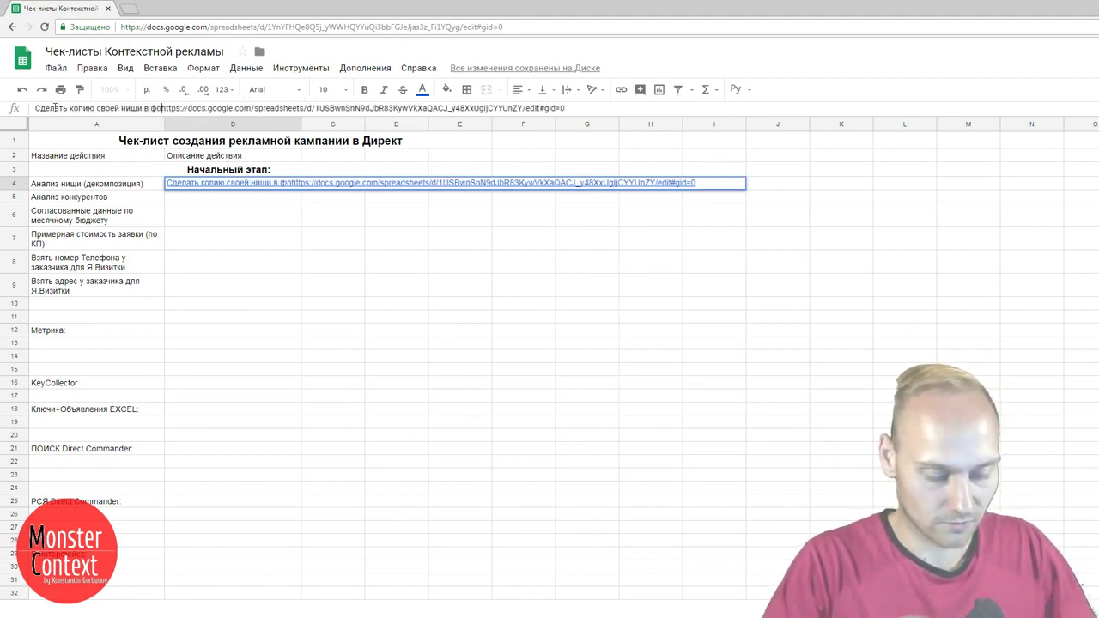
key(Return)
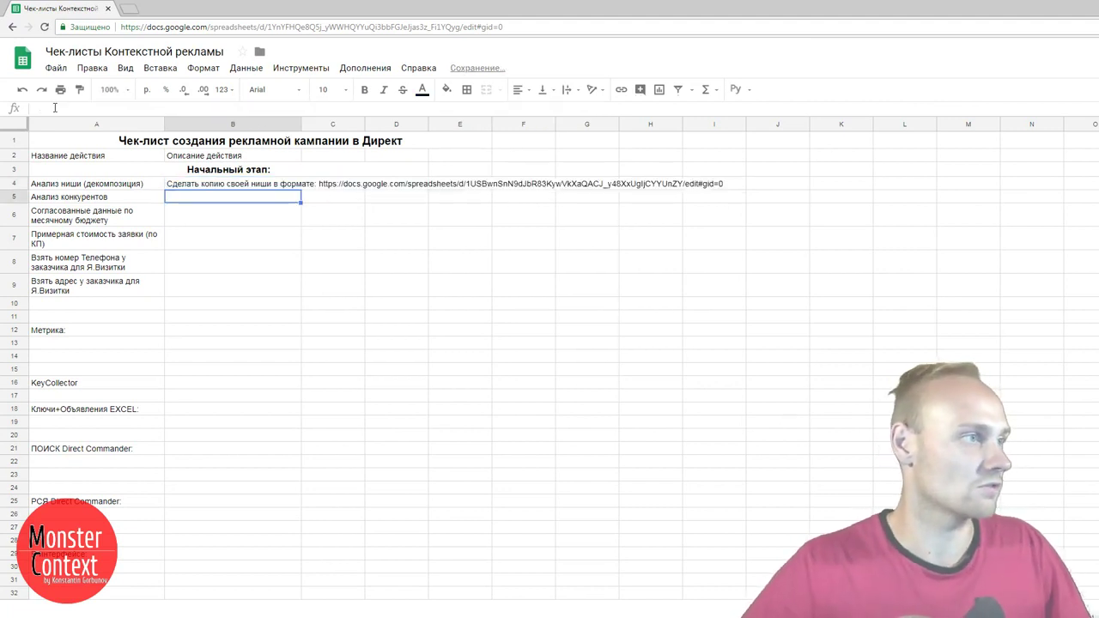
- Try to turn on text wrapping for the whole of column B
click(221, 188)
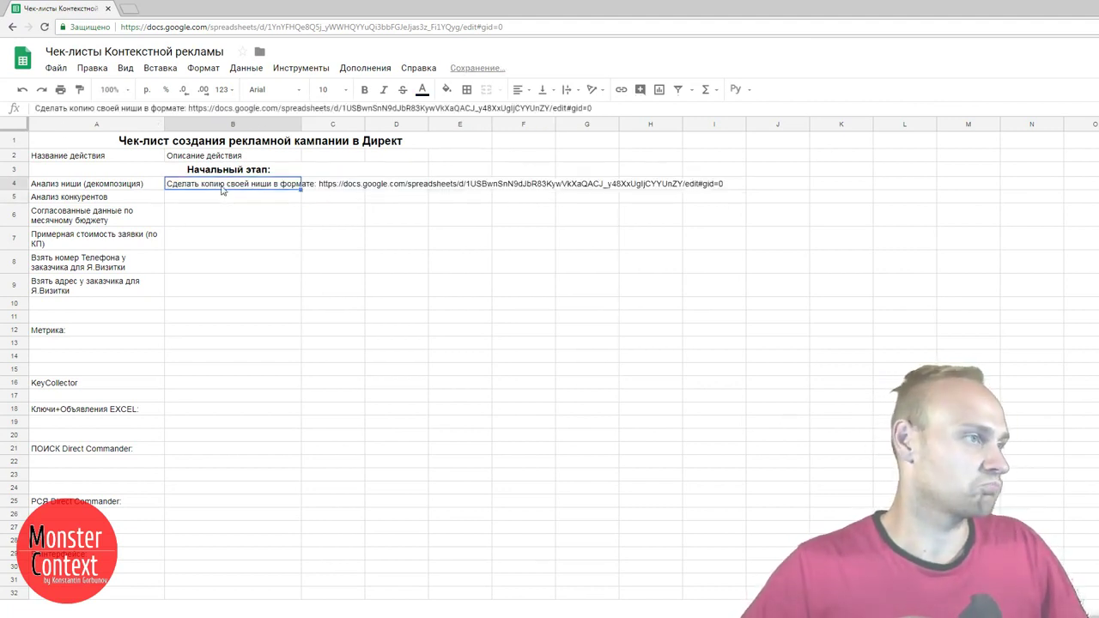
click(249, 125)
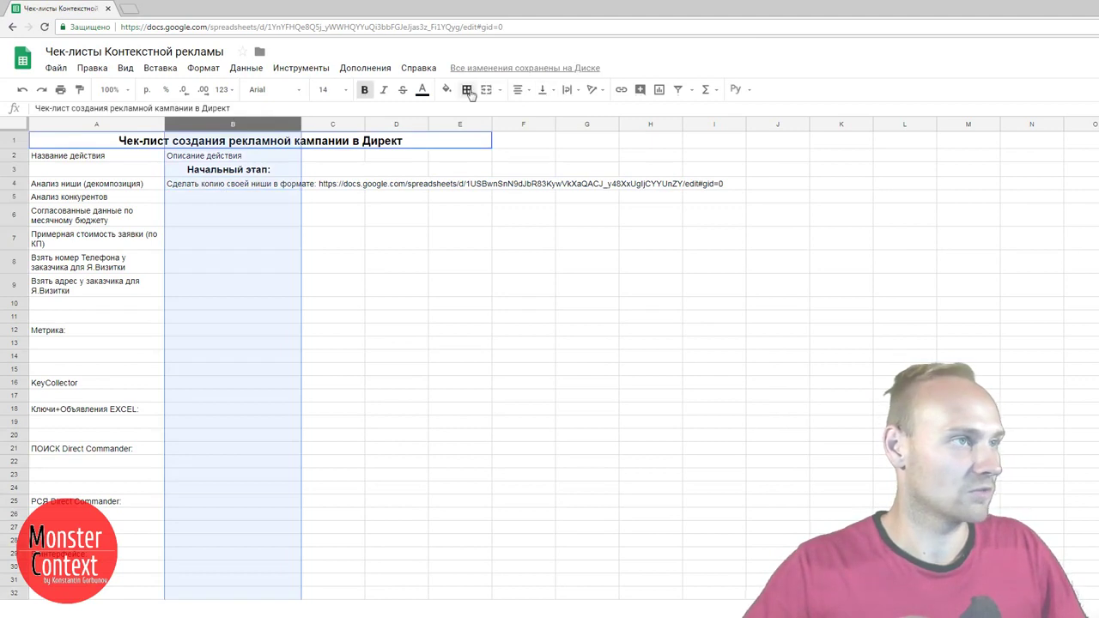
click(568, 90)
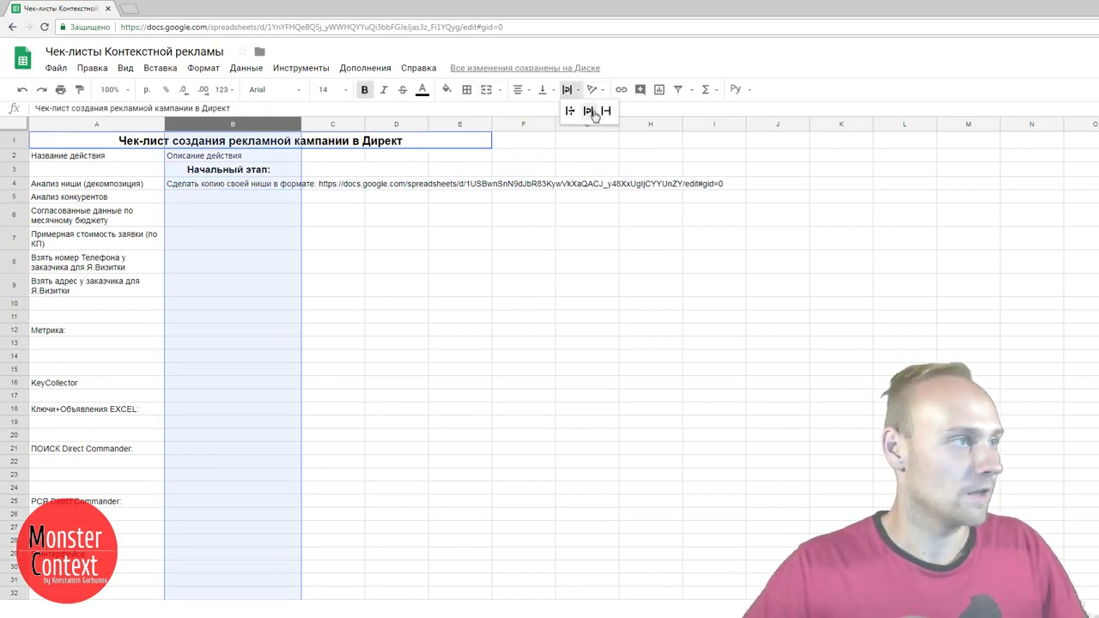
click(589, 112)
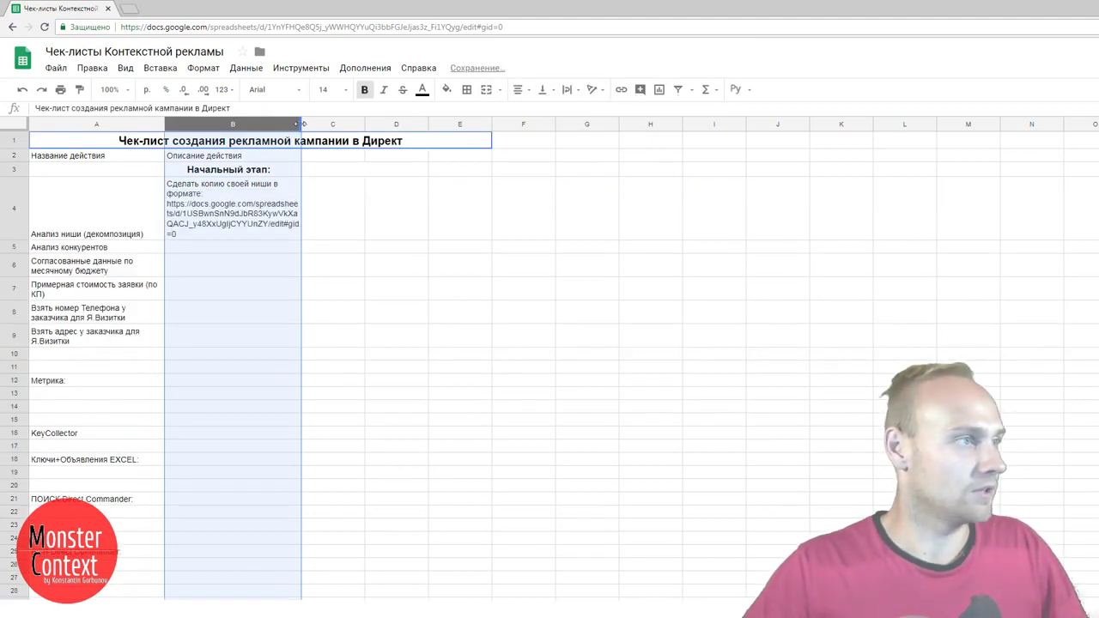
key(ctrl+z)
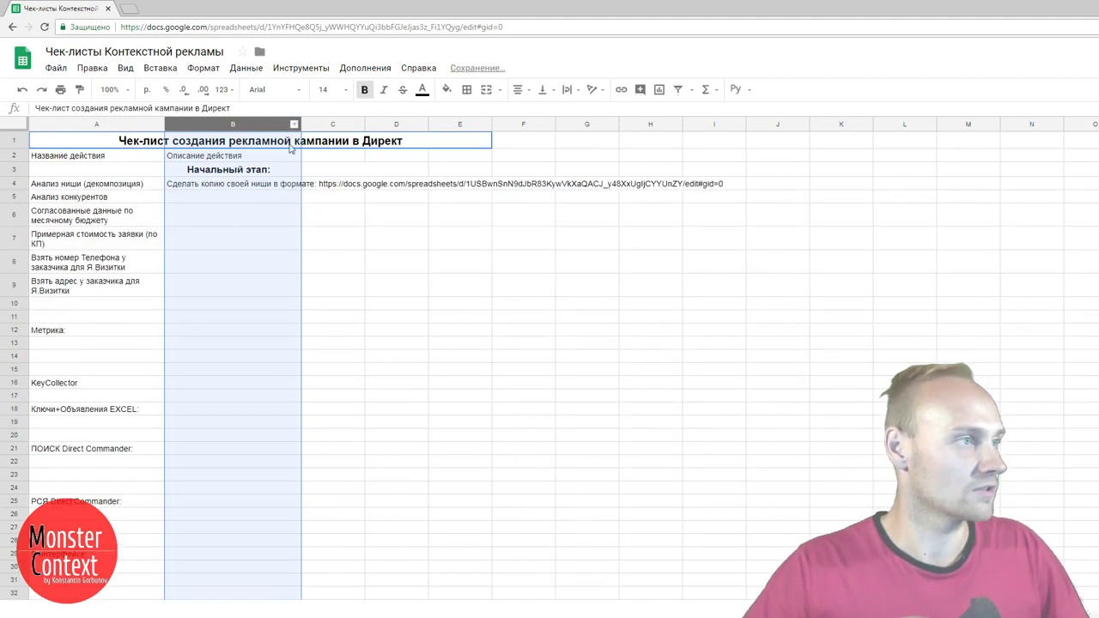
- Move the decomposition spreadsheet's link out of cell B4 into cell C4, keeping the instruction text in B4
click(247, 185)
click(189, 108)
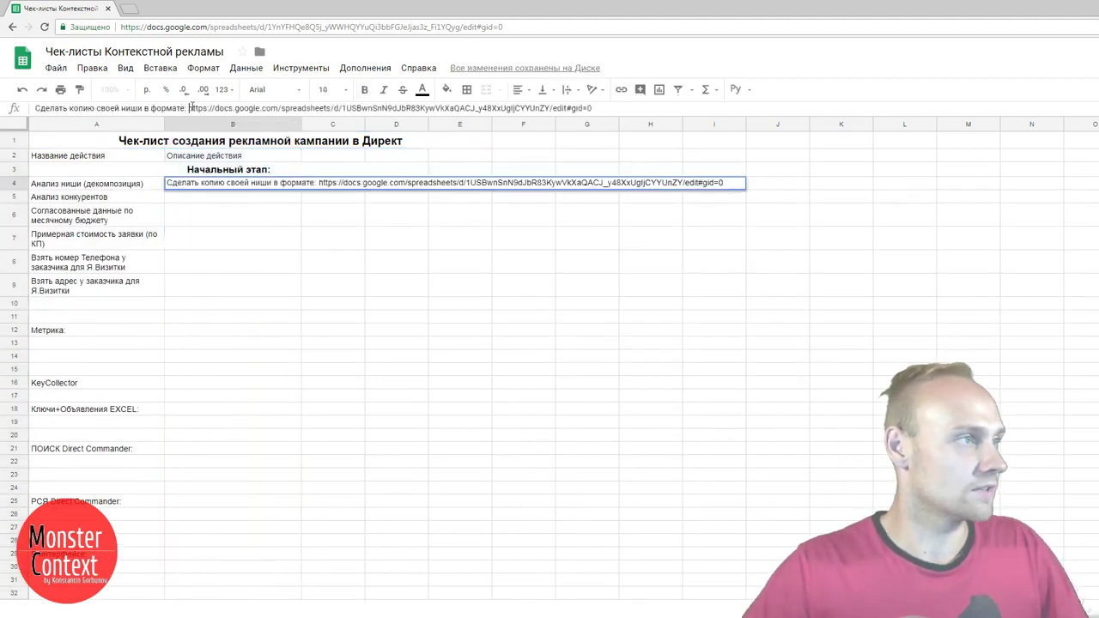
drag(192, 106, 592, 108)
key(ctrl+x)
click(331, 218)
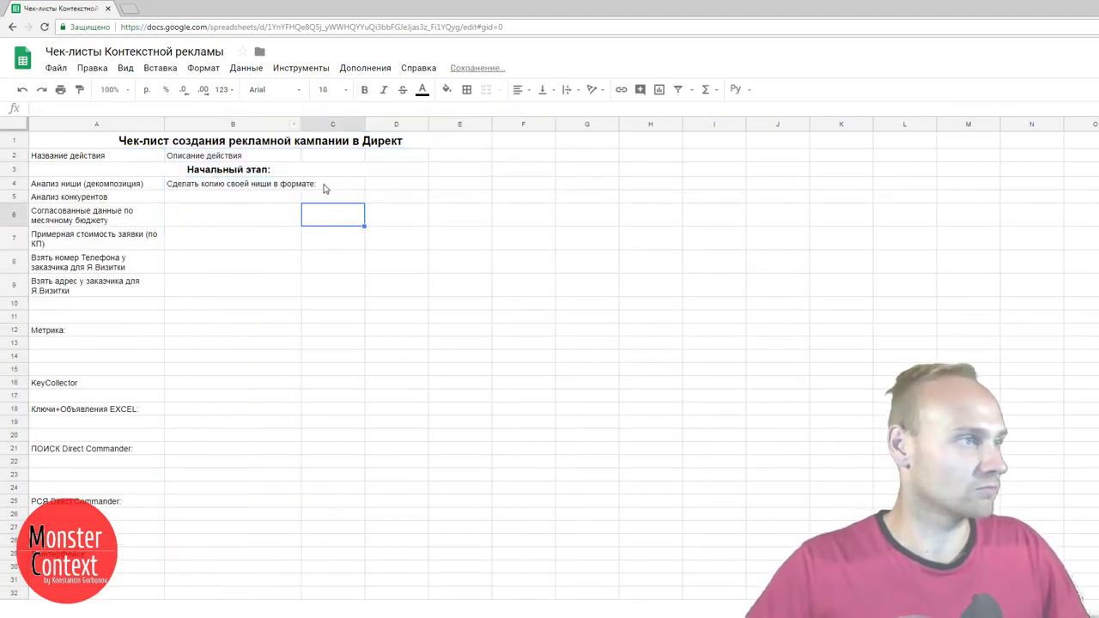
click(325, 187)
key(ctrl+v)
- Enter the header "Ссылки:" in cell C2 and widen column B slightly
click(323, 156)
text(Cc)
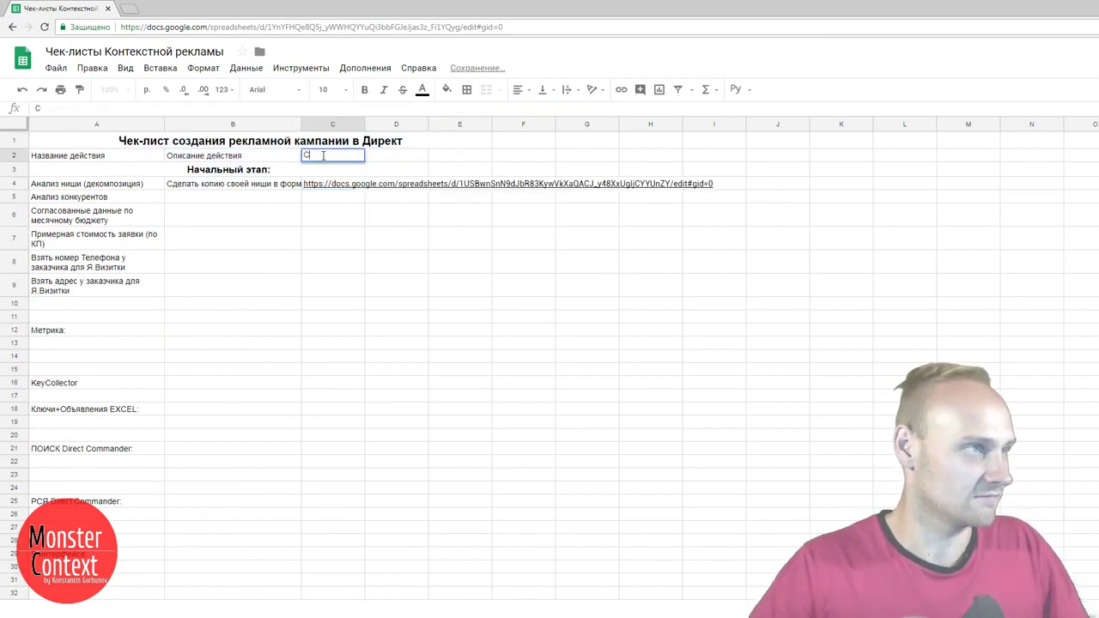
text(ылки:)
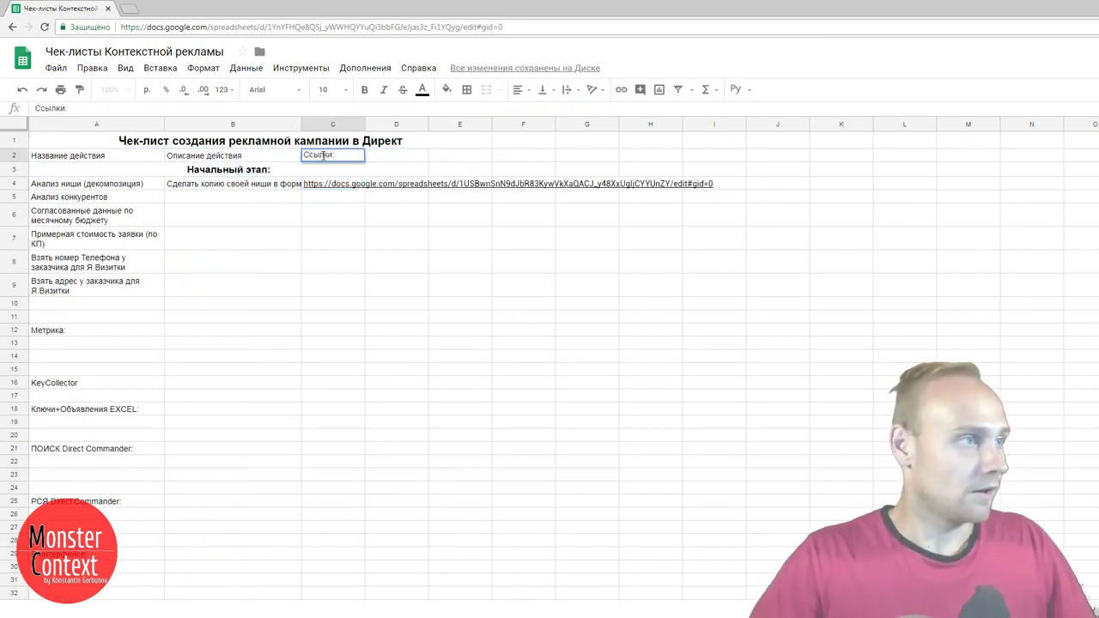
click(343, 185)
click(284, 199)
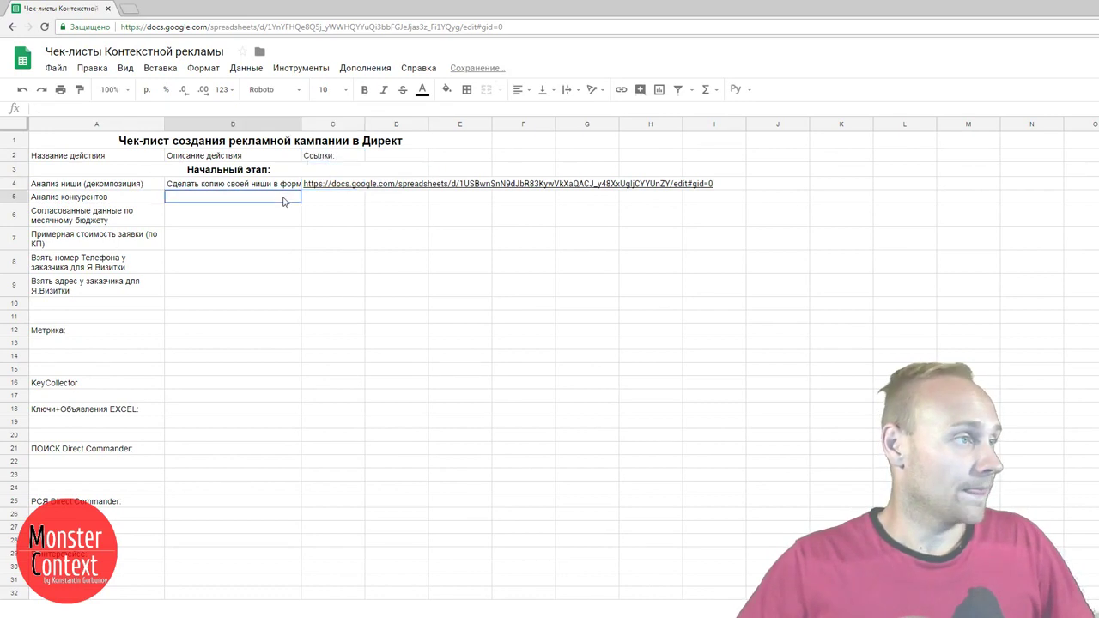
drag(302, 124, 313, 128)
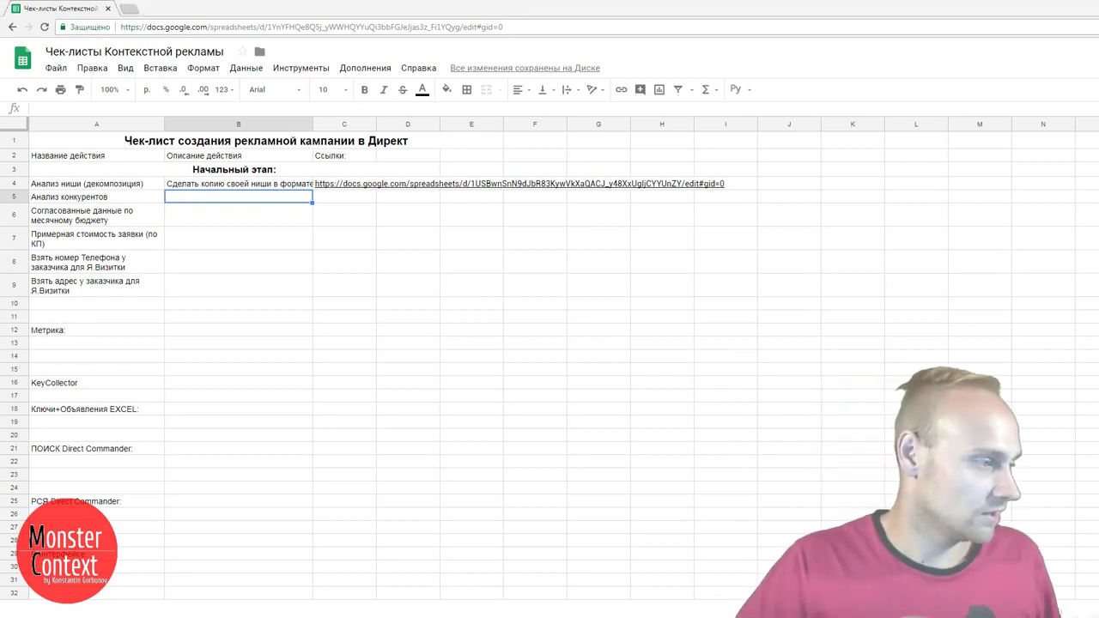
- Switch to the "Декомпозиция для наставничества" spreadsheet, enlarge its window and check the search impressions formula for "Электрификация под ключ дач"
key(alt+Tab)
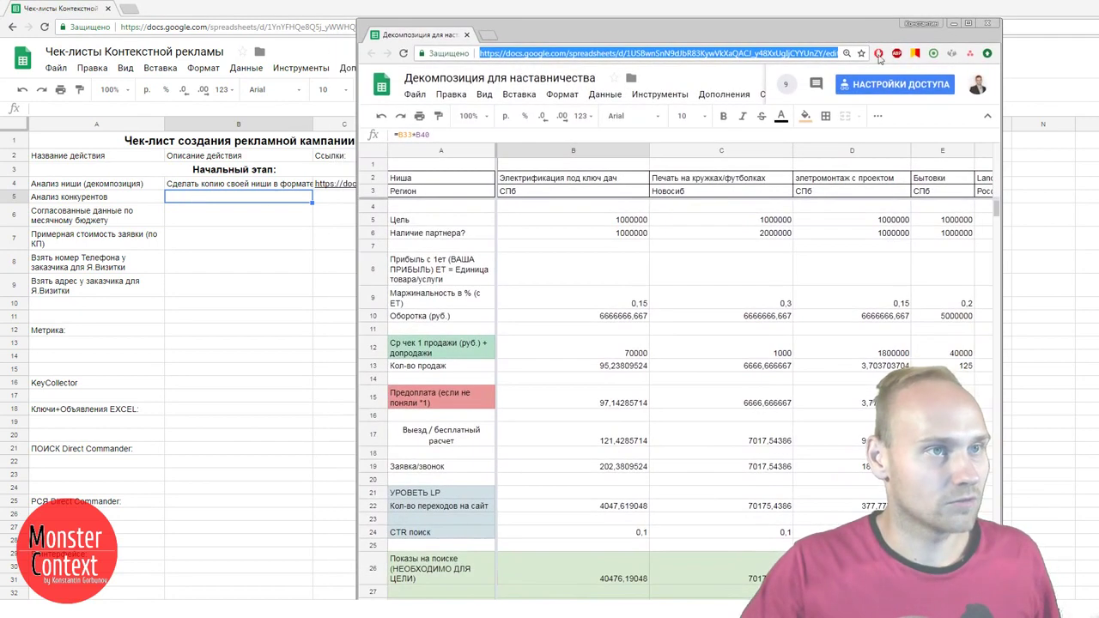
drag(1001, 257, 1097, 257)
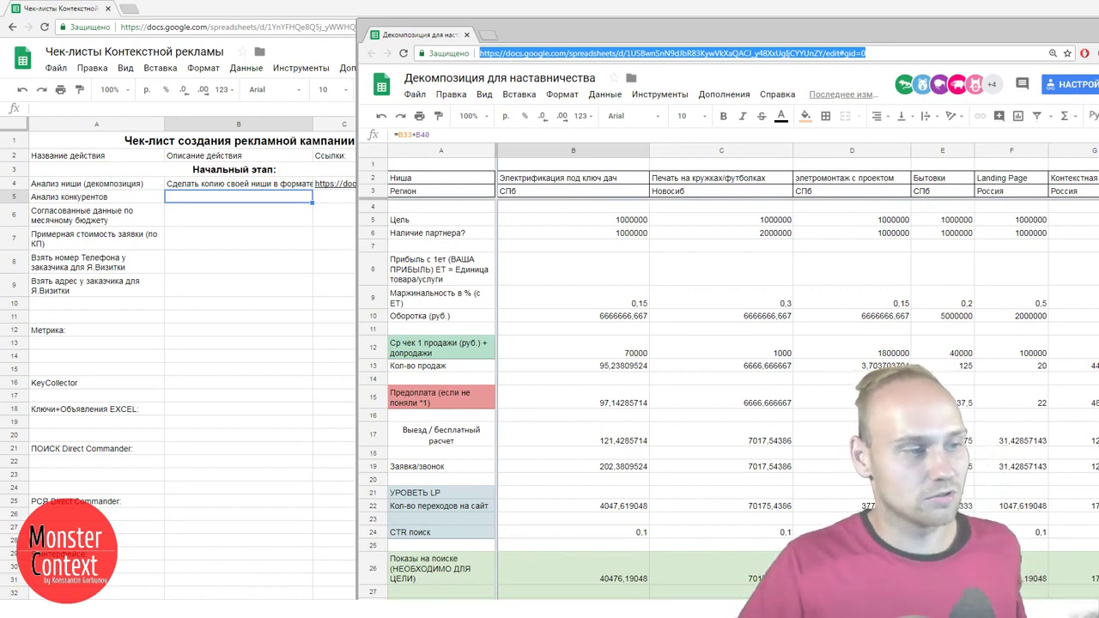
click(570, 571)
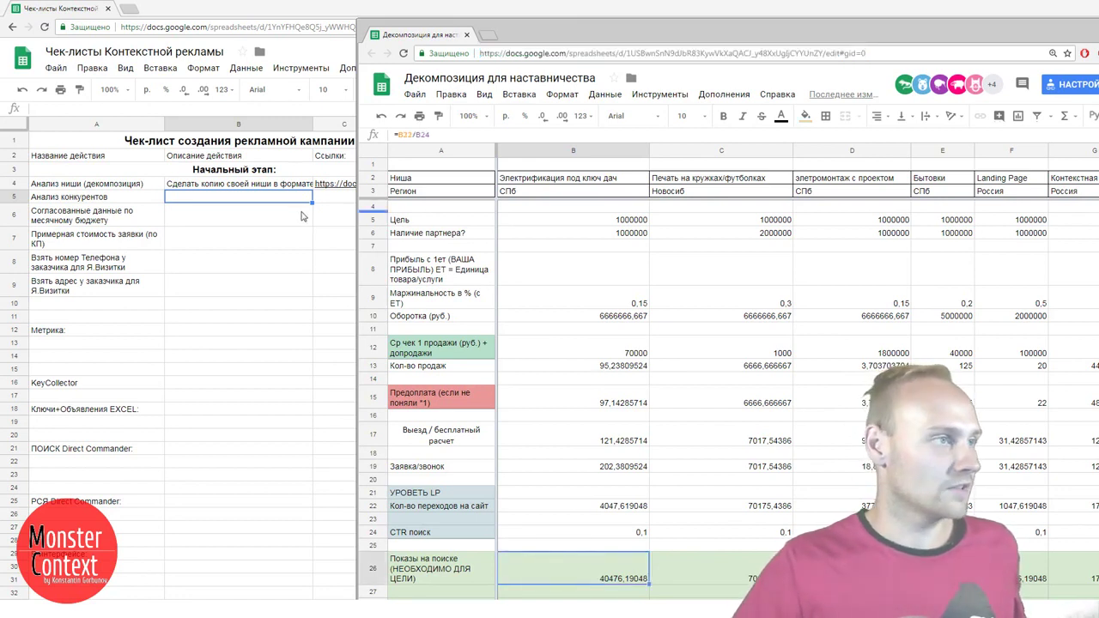
- Return to the checklist and enter the header "Параментры которые надо получить" in cell D2
click(273, 190)
click(273, 185)
click(397, 151)
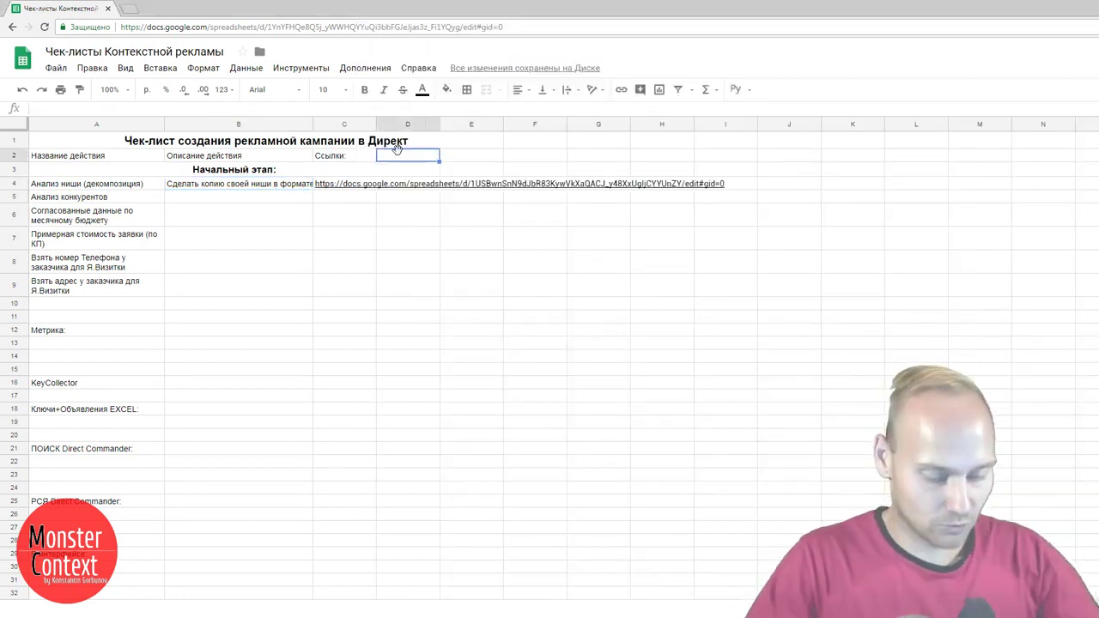
text(Параметры )
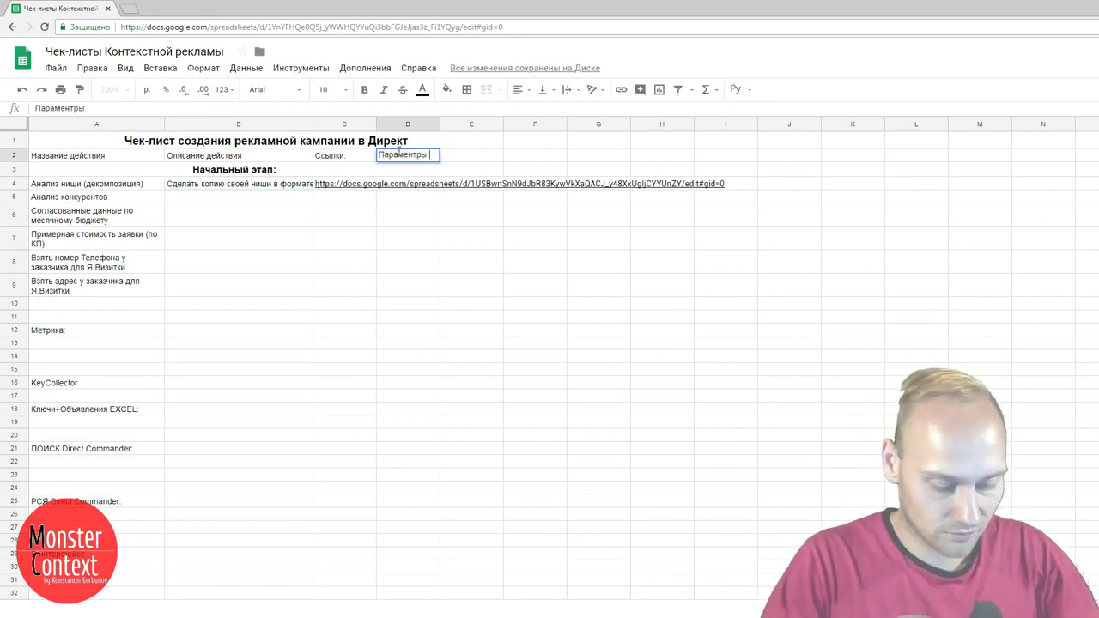
text(которые надо полу)
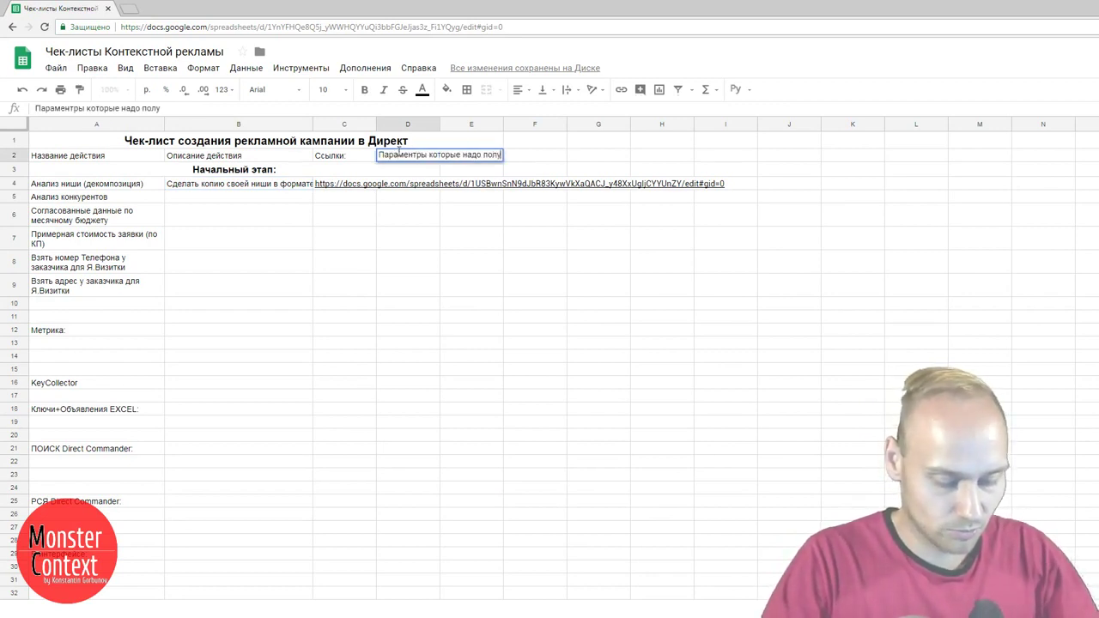
text(чить)
key(Return)
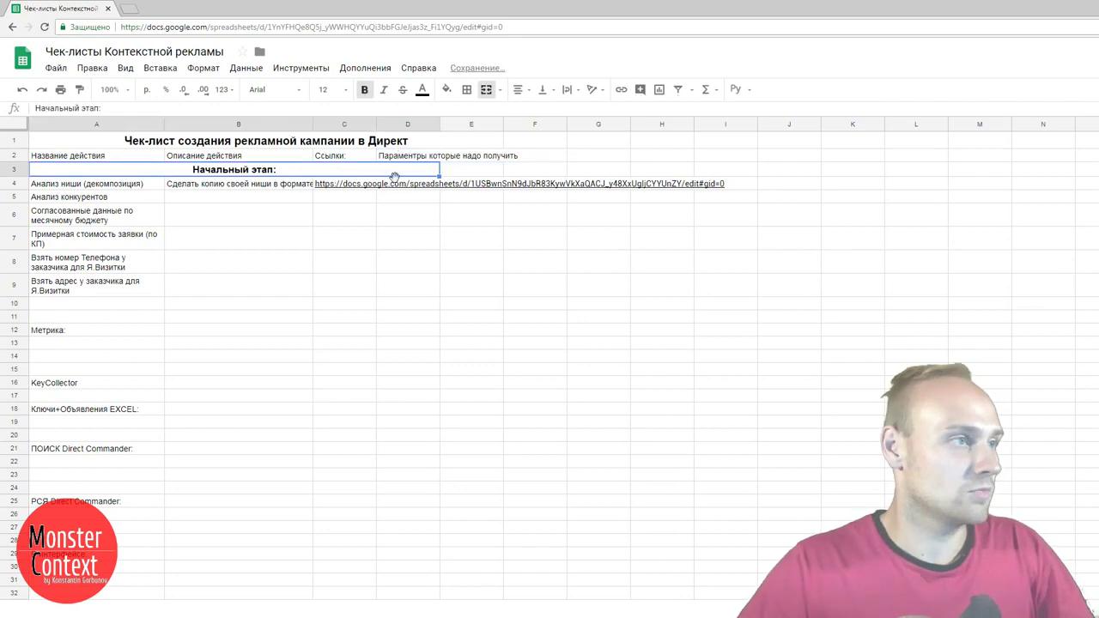
- Enter "Объём рынка, сезонность, средний чек" in cell D4 as the parameters for the niche analysis
click(408, 190)
text(Об)
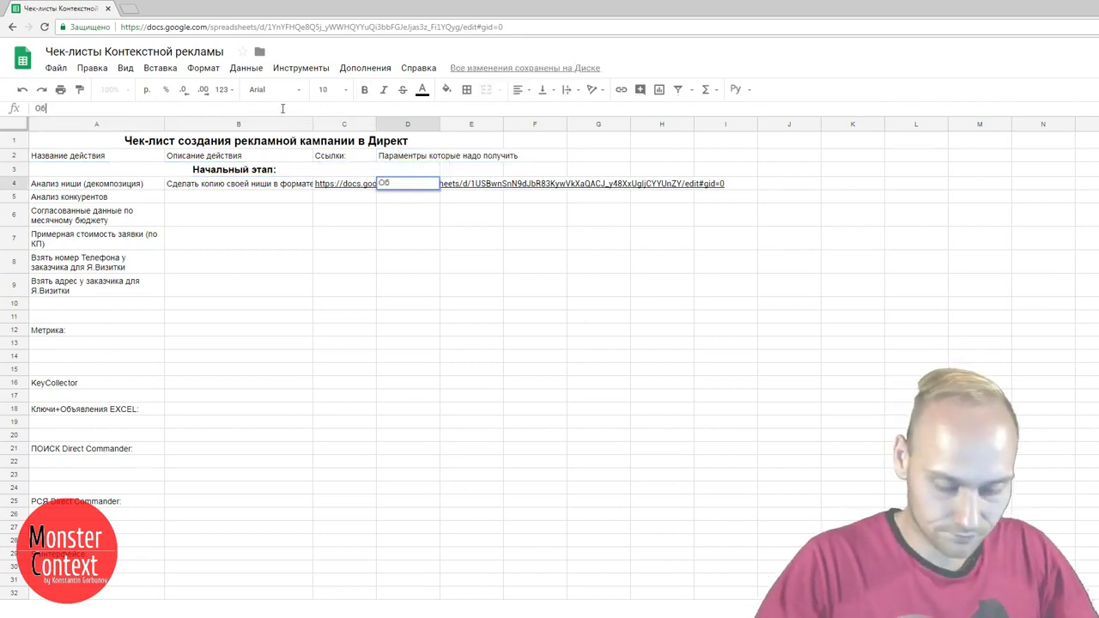
text(ъём рынка)
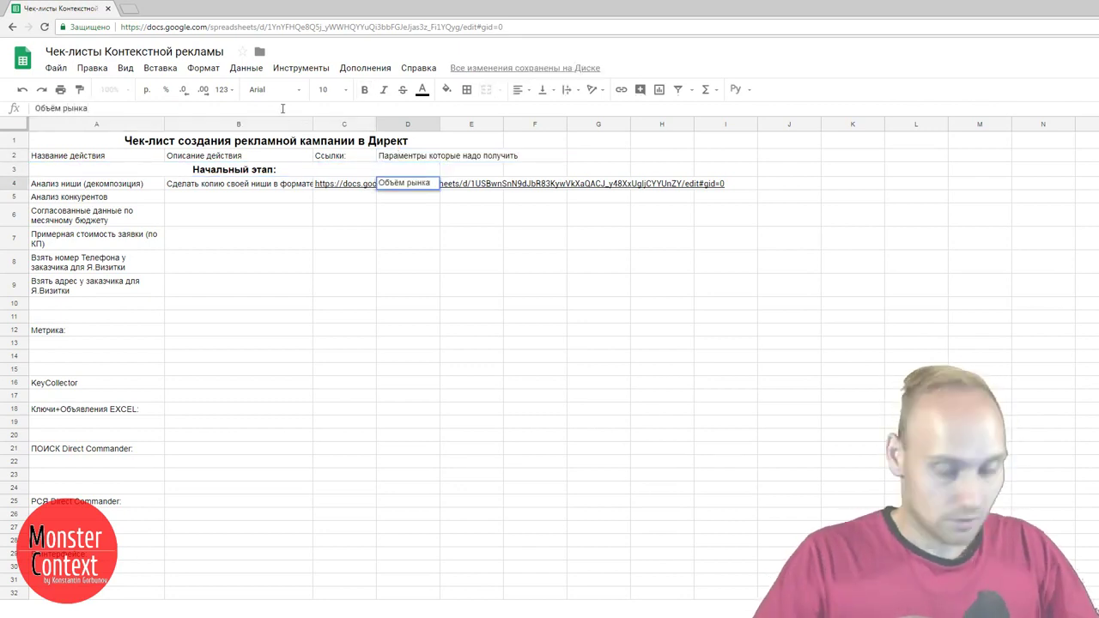
text(, сезонна)
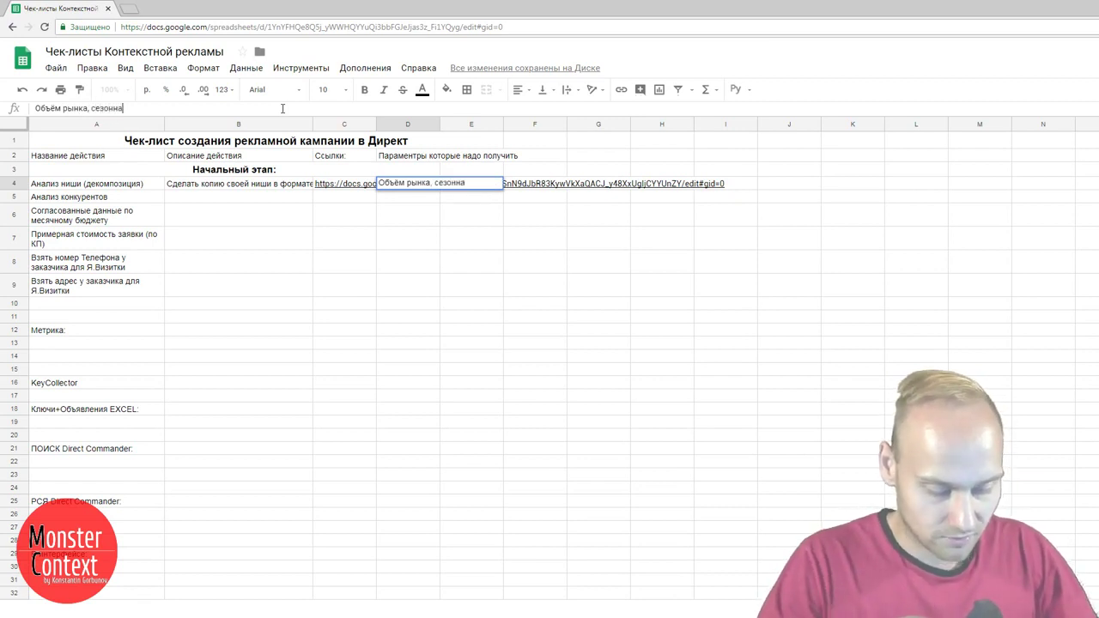
key(BackSpace)
text(ость,)
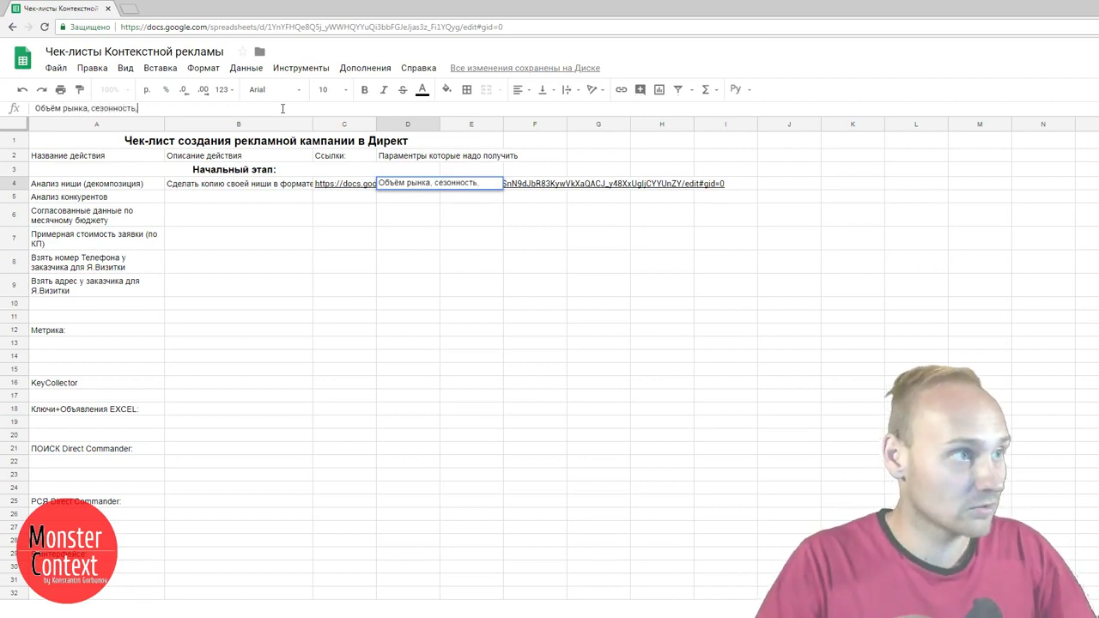
text( сред)
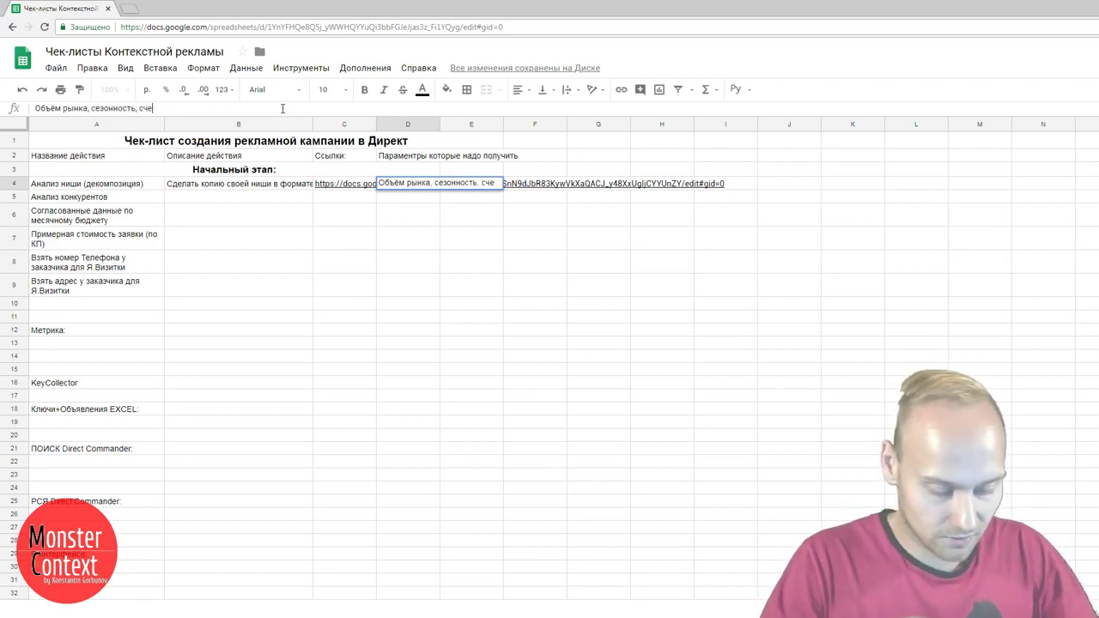
text(ний чек)
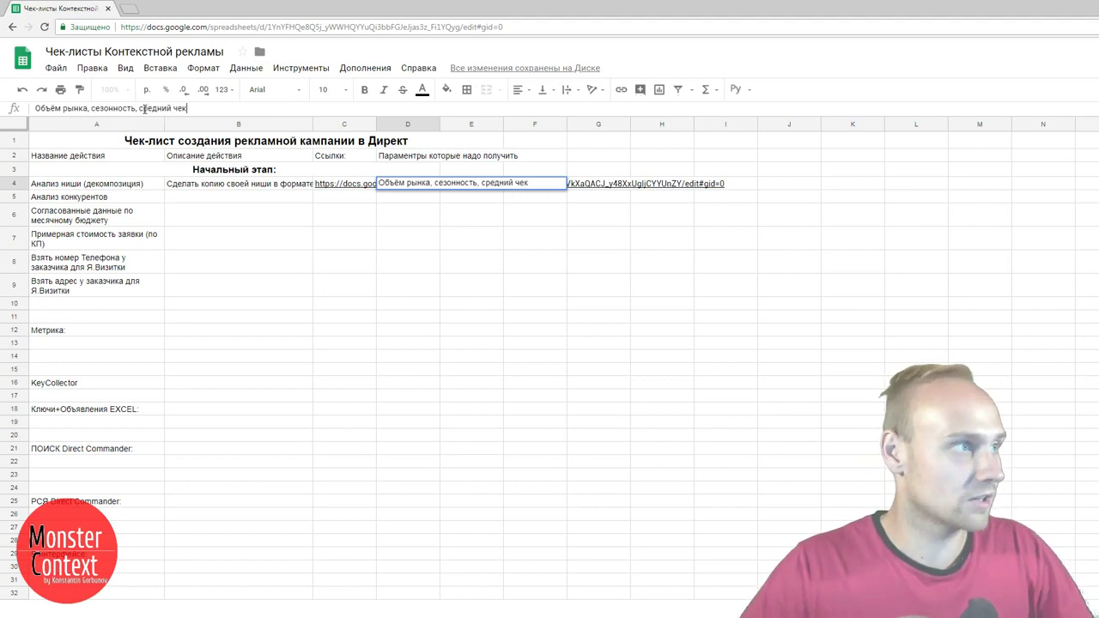
- Replace "средний чек" in the cell D4 text with "средняя прибыль с 1епт,"
key(shift+Left)
key(shift+Left)
key(shift+Left)
key(shift+Left)
key(shift+Left)
key(shift+Left)
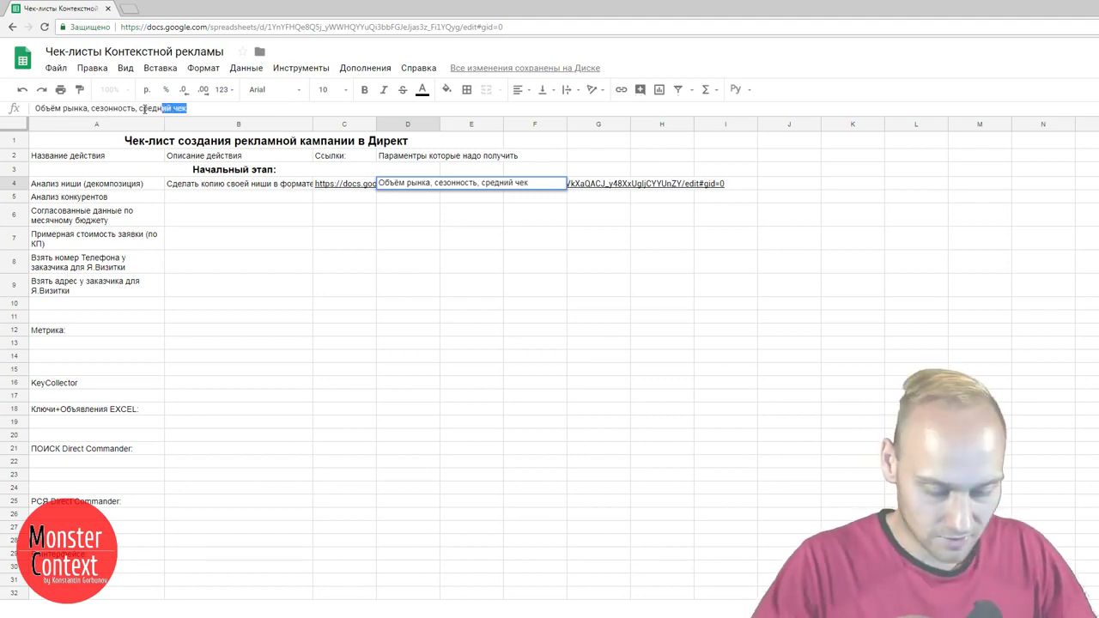
text(яя прибыль с )
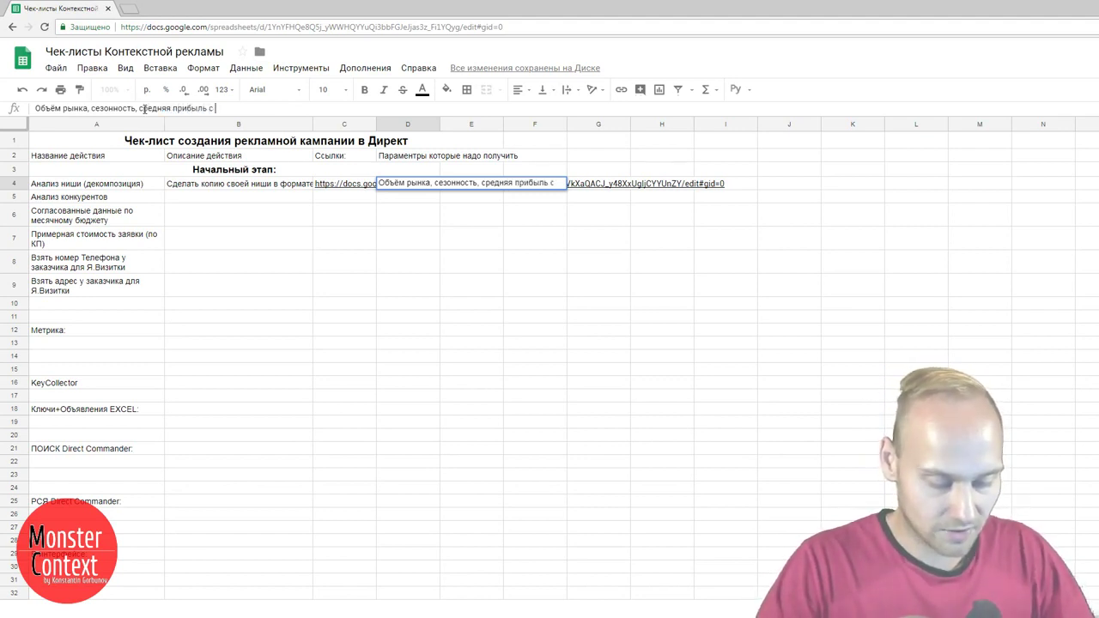
text(1е)
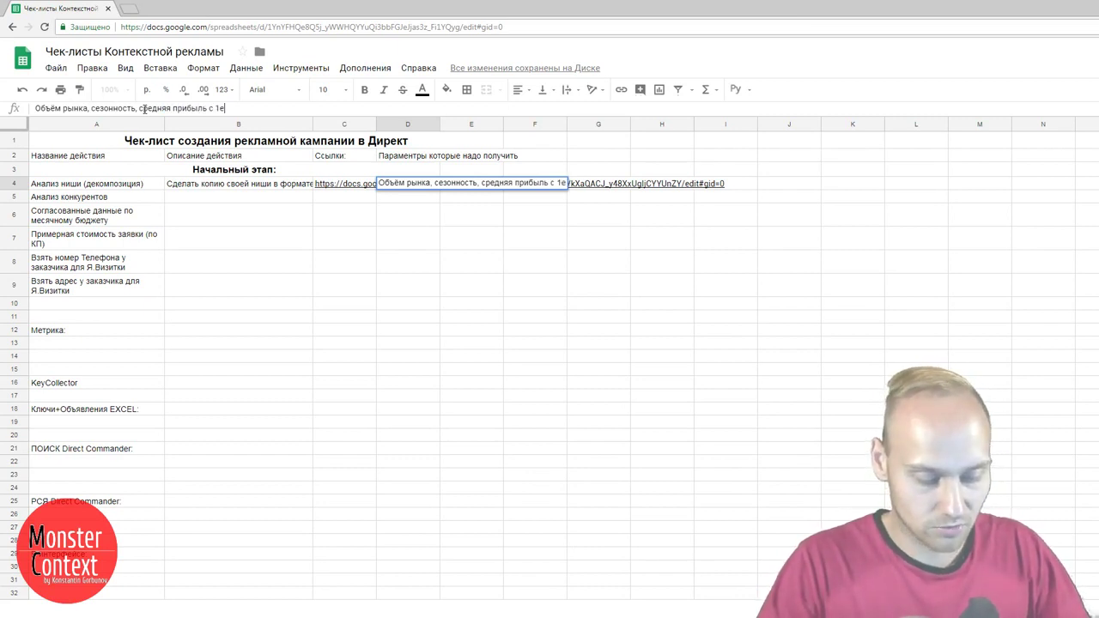
text(пт,)
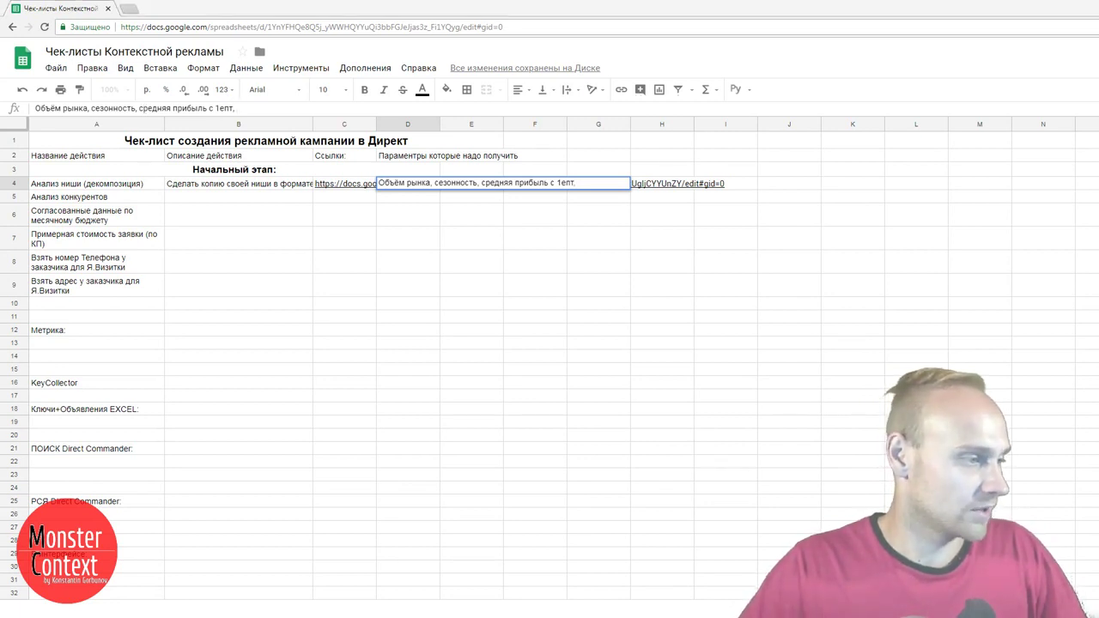
- Bring up the decomposition spreadsheet and examine its required search impressions and Wordstat data rows across the niches
key(alt+Tab)
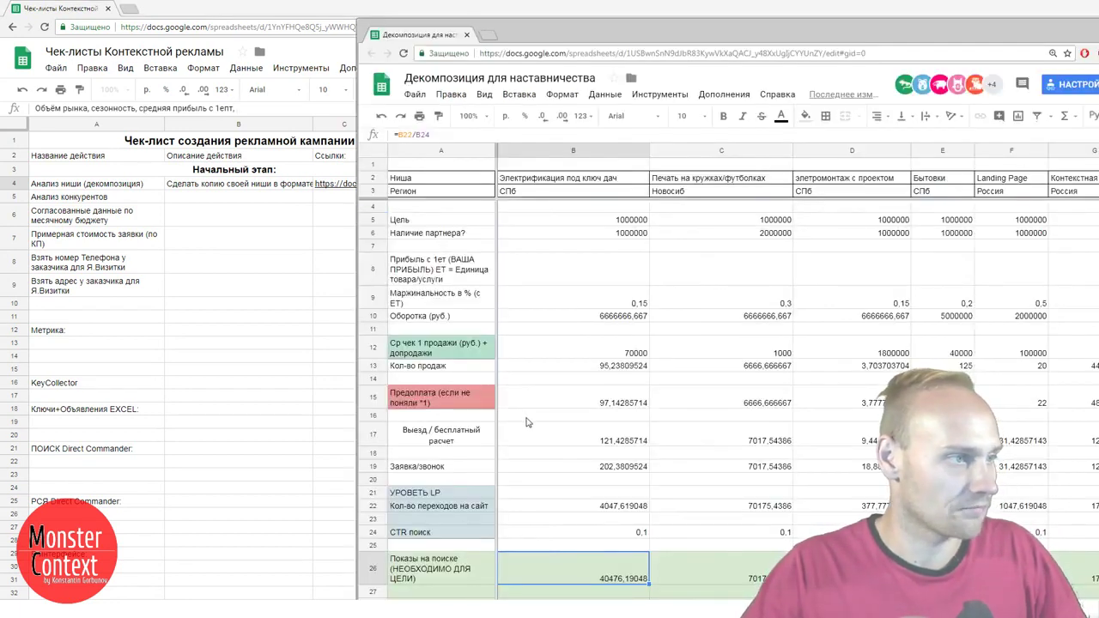
scroll(557, 429, down, 2)
scroll(556, 429, down, 1)
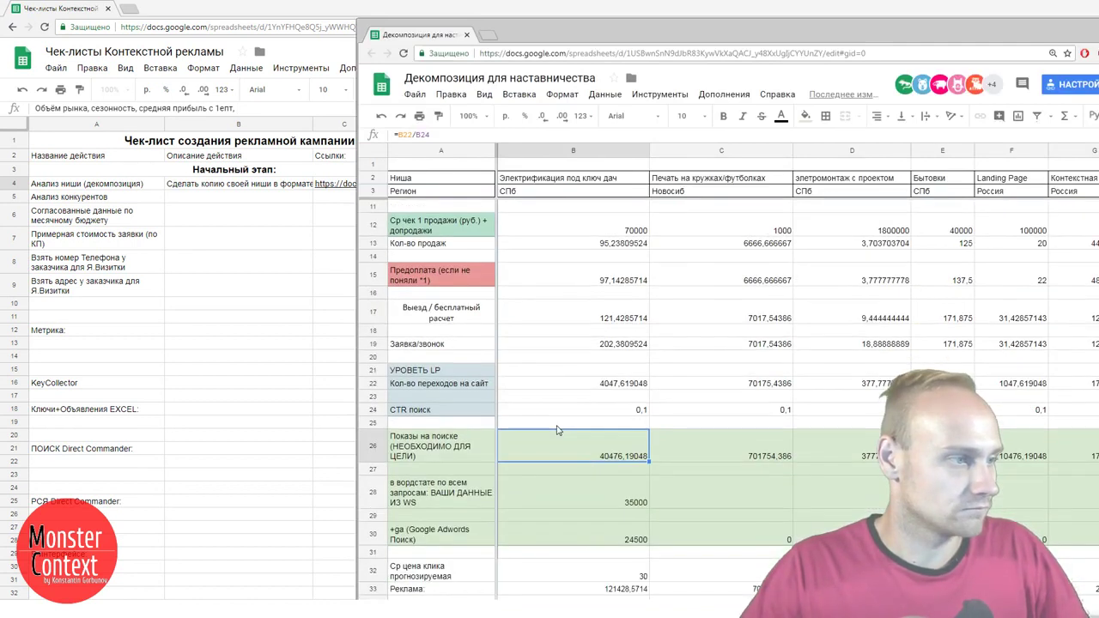
click(607, 501)
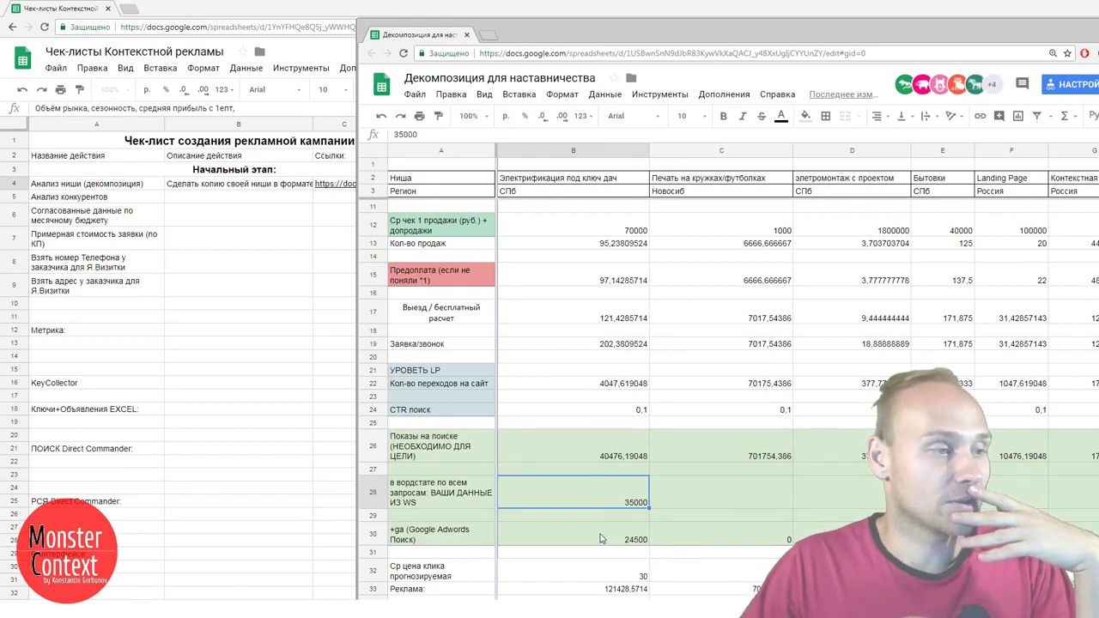
click(589, 448)
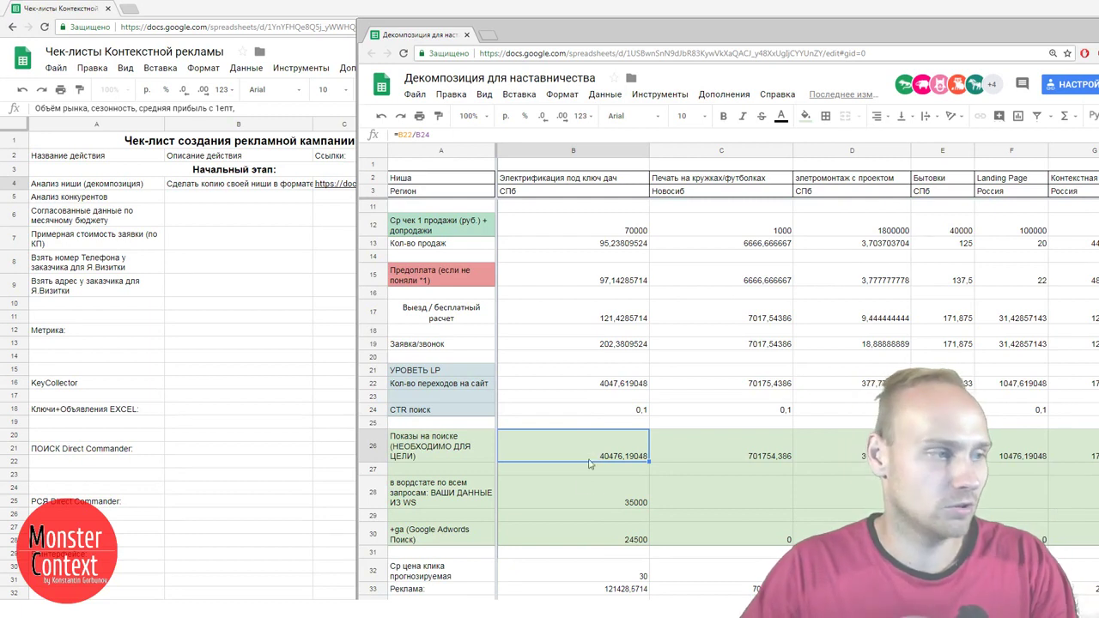
click(587, 505)
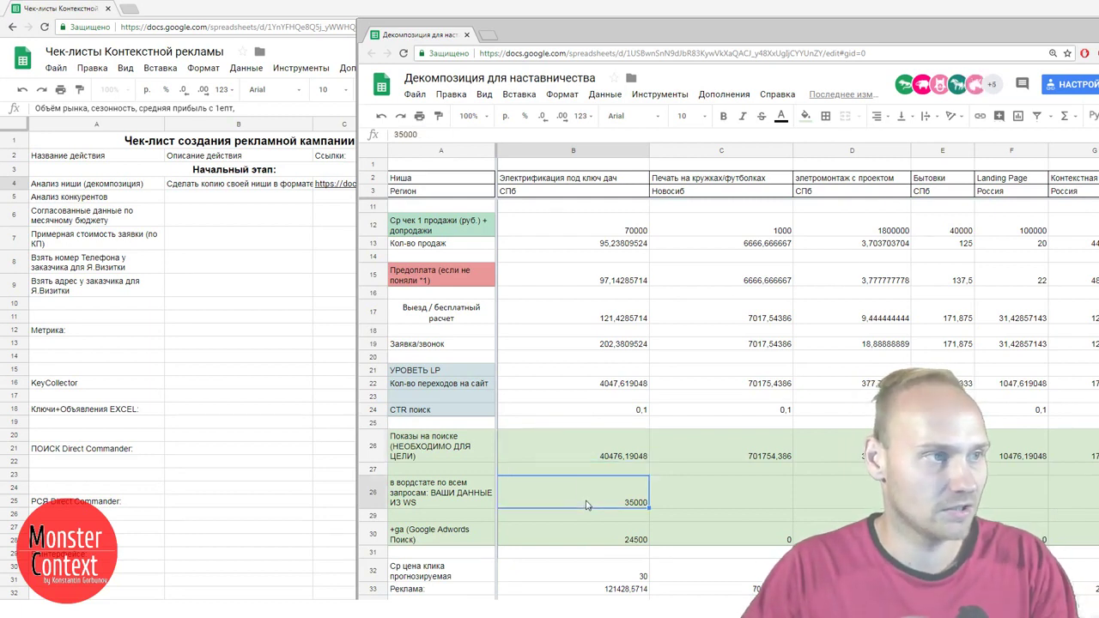
scroll(587, 505, up, 3)
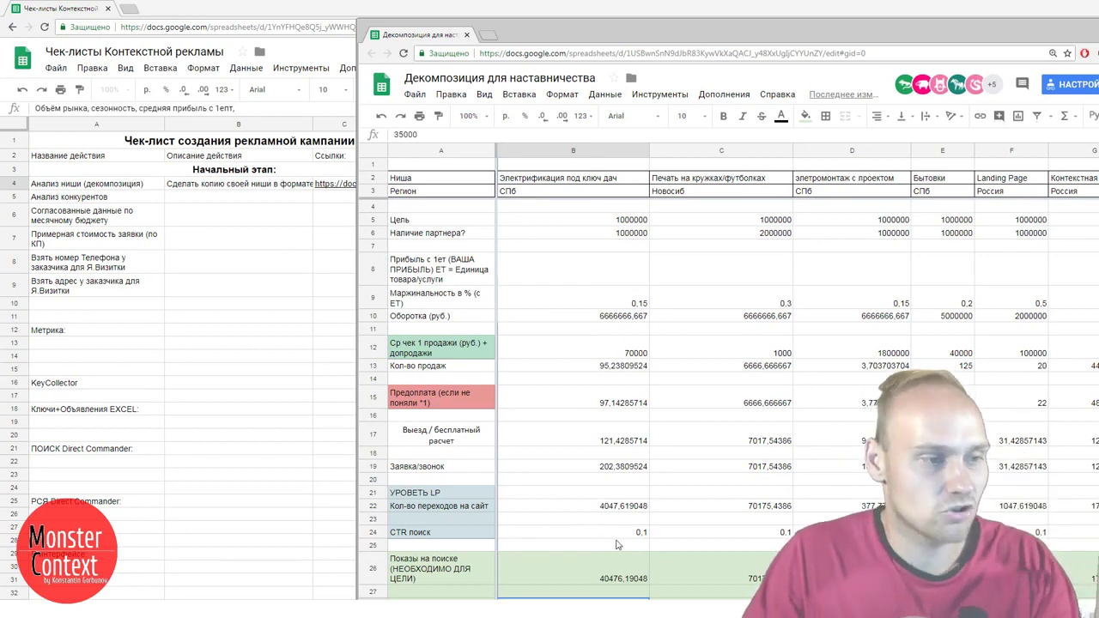
click(761, 574)
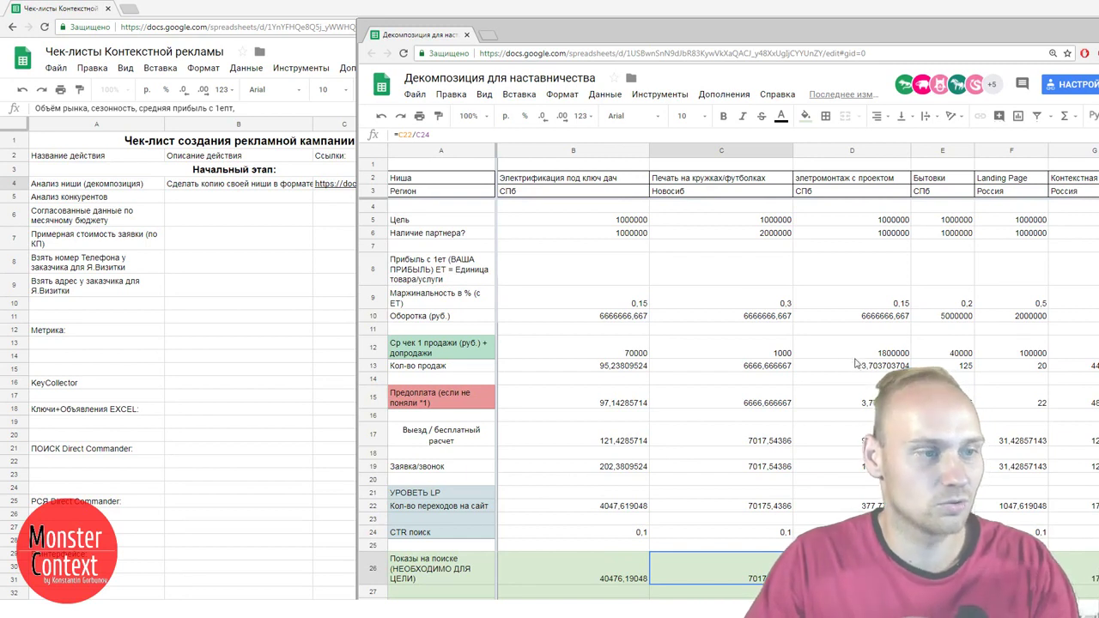
- Examine the goal, partner, profit per unit and average check rows of the decomposition spreadsheet across the niches
scroll(856, 364, down, 1)
scroll(816, 344, up, 1)
click(754, 233)
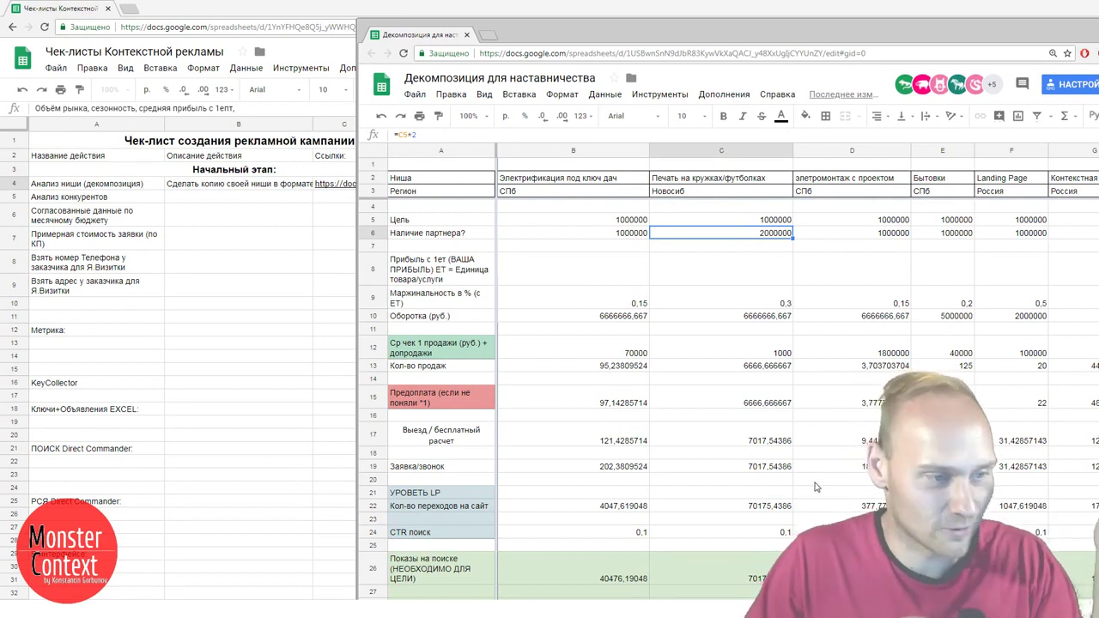
scroll(730, 344, right, 10)
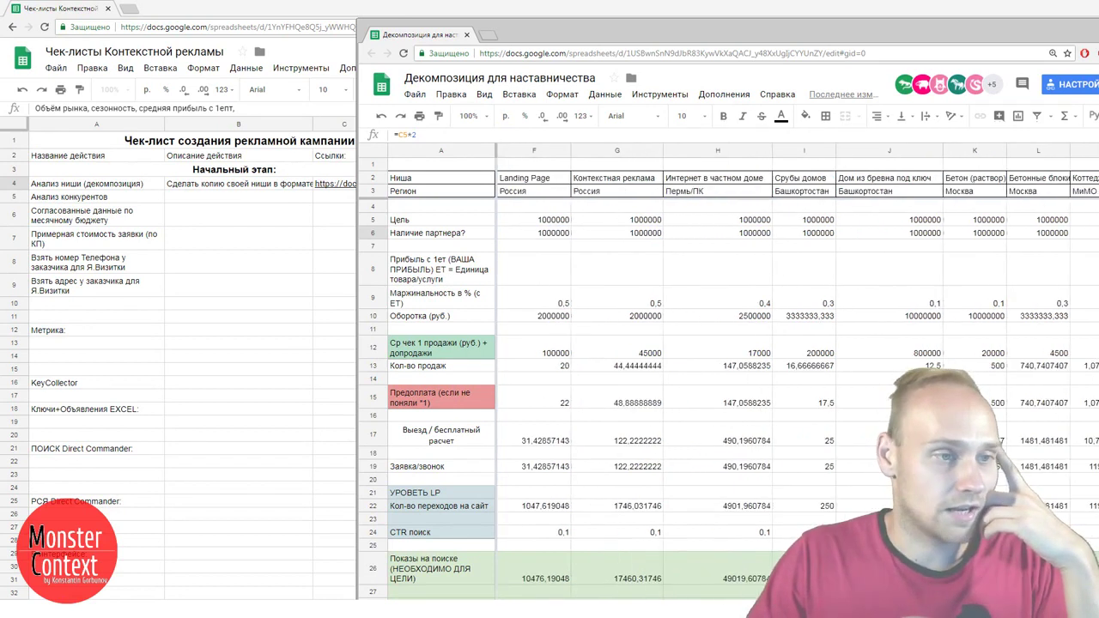
scroll(729, 343, right, 8)
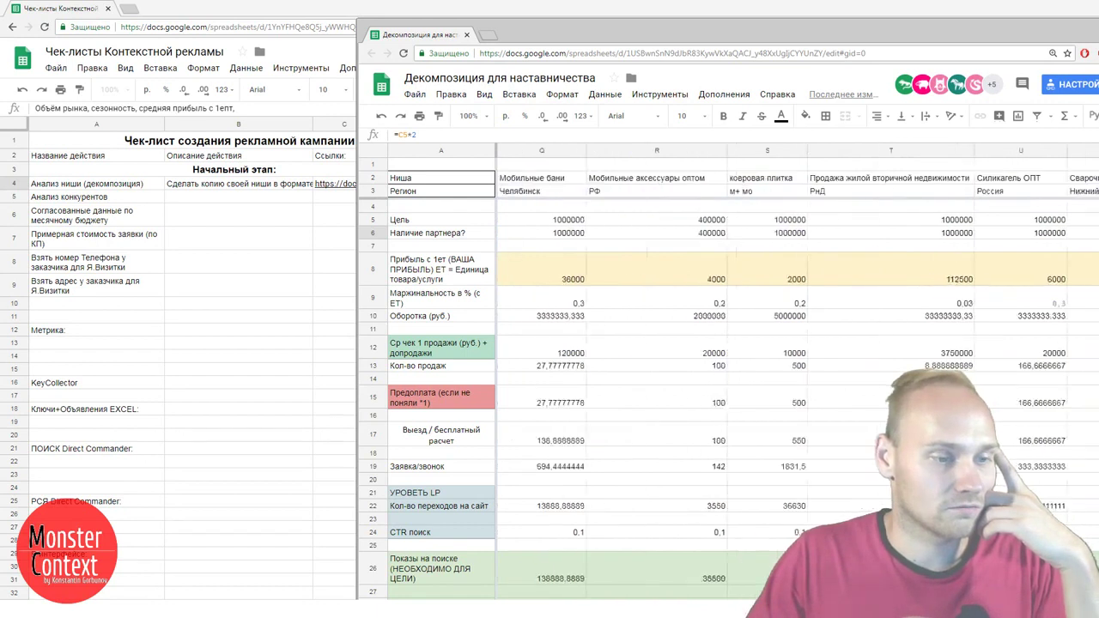
scroll(730, 343, right, 3)
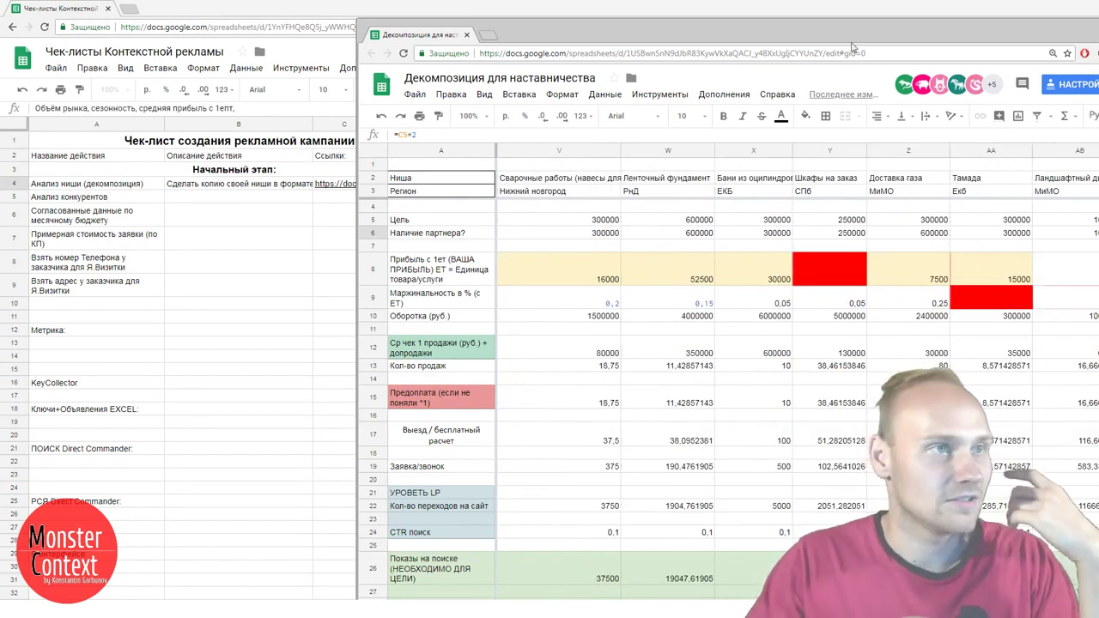
- Move the decomposition spreadsheet window fully into view and examine its calculation rows, ending at the first niche's values in rows 32 and 33
drag(858, 33, 508, 17)
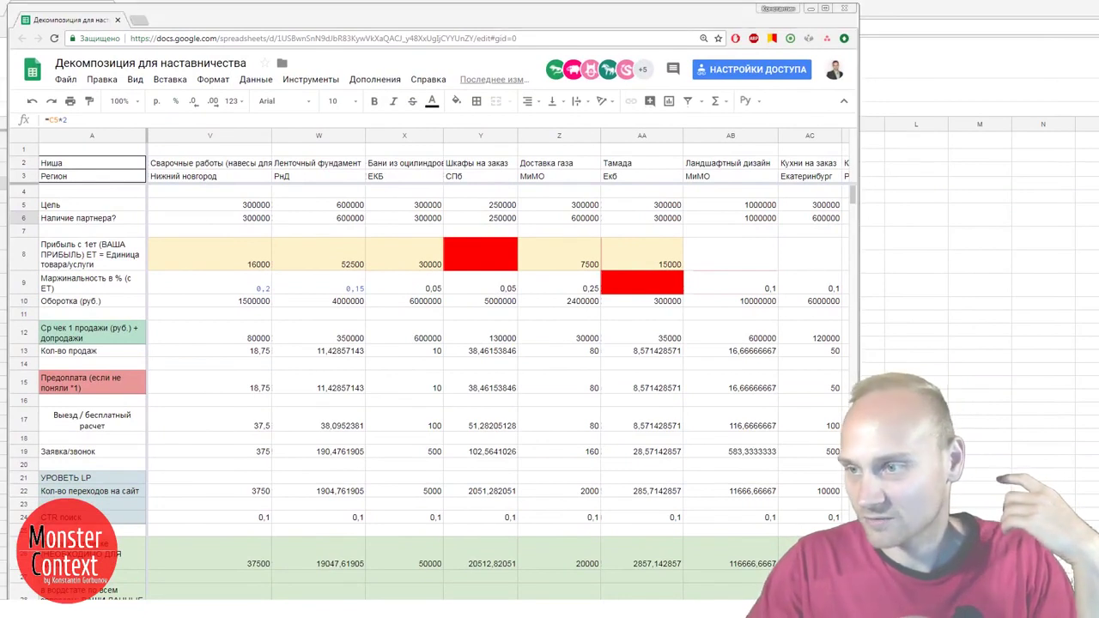
click(491, 429)
scroll(541, 463, down, 5)
scroll(549, 469, up, 5)
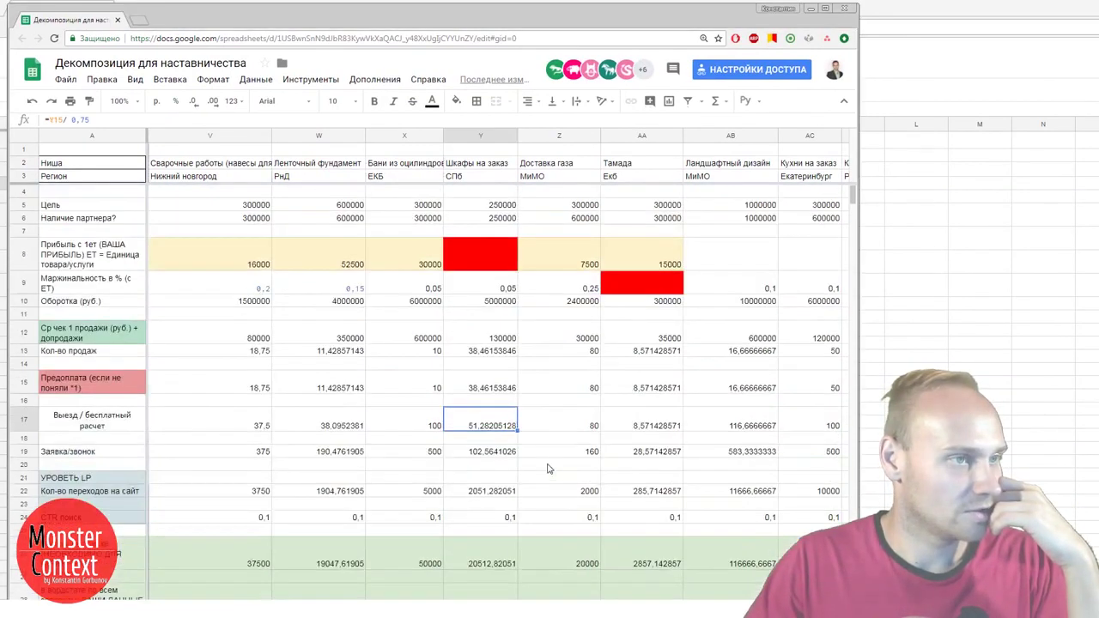
scroll(497, 361, left, 10)
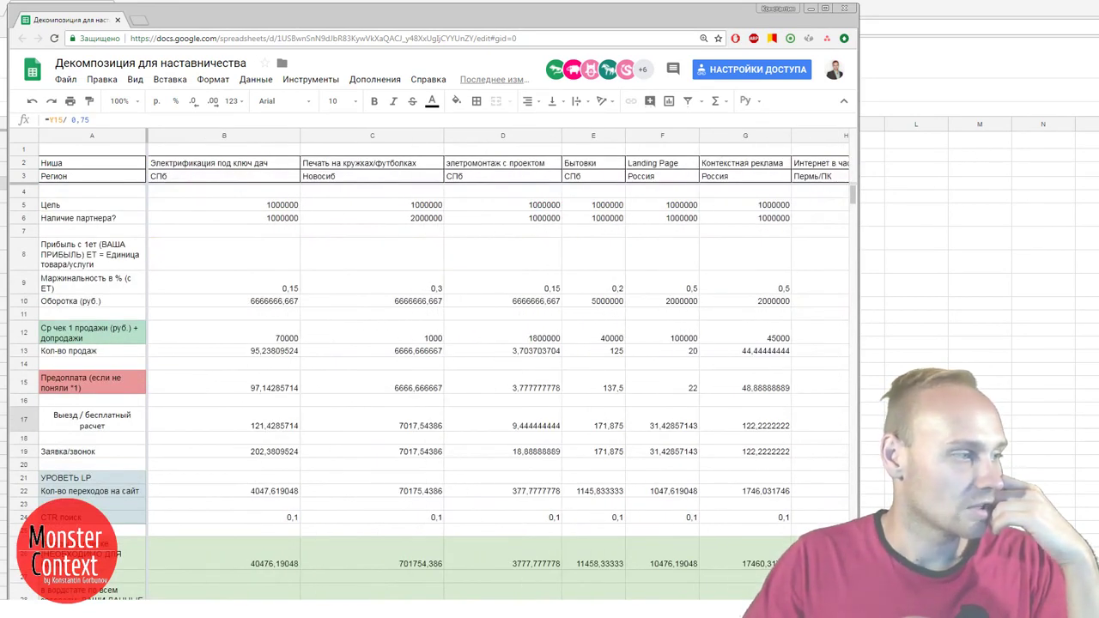
scroll(203, 558, down, 3)
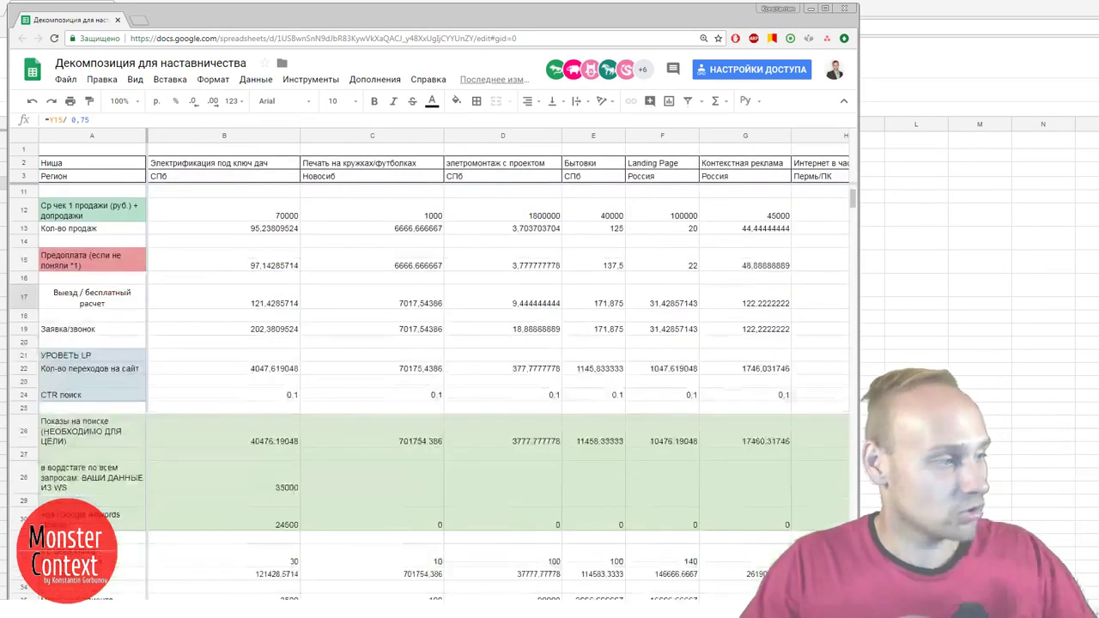
click(203, 558)
click(206, 576)
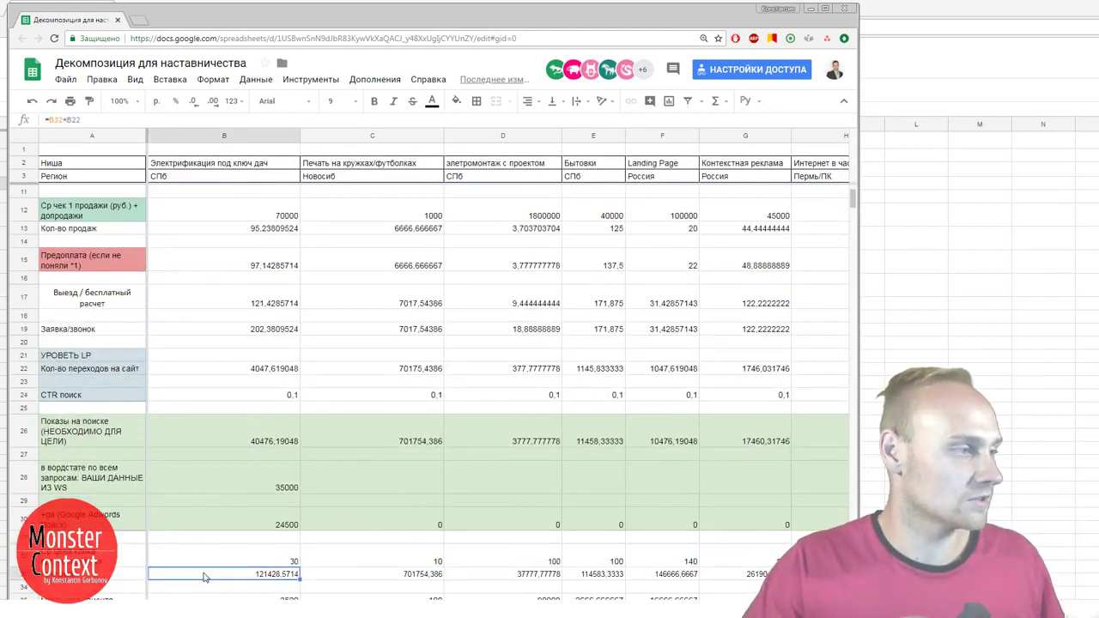
click(189, 554)
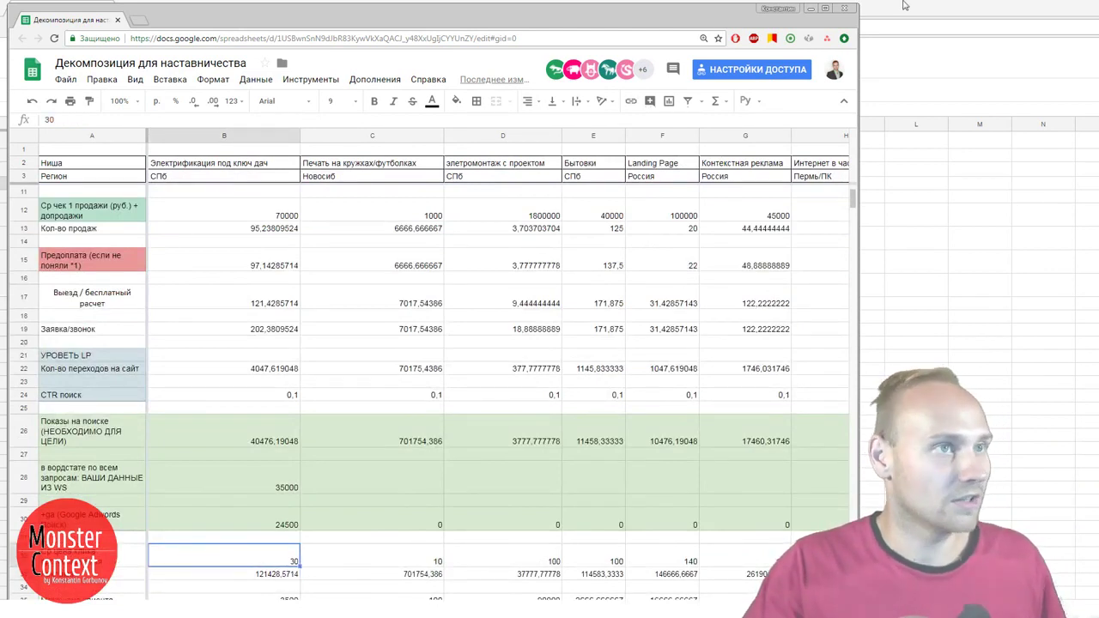
- Return to the checklist and remove the trailing comma from the niche analysis parameters in cell D4
key(alt+Tab)
click(14, 184)
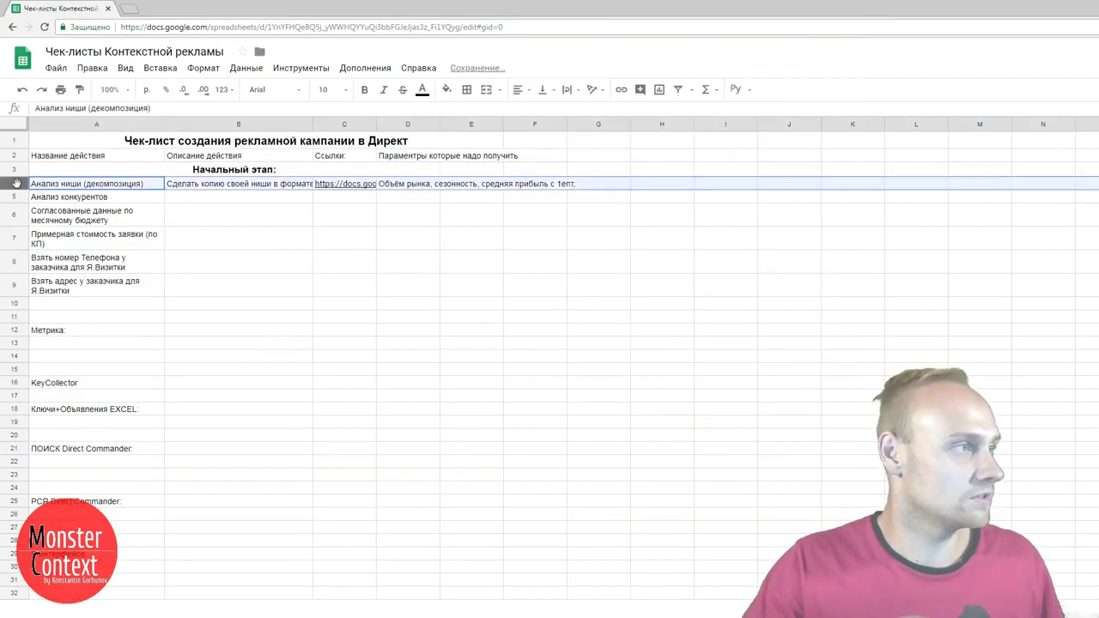
click(14, 197)
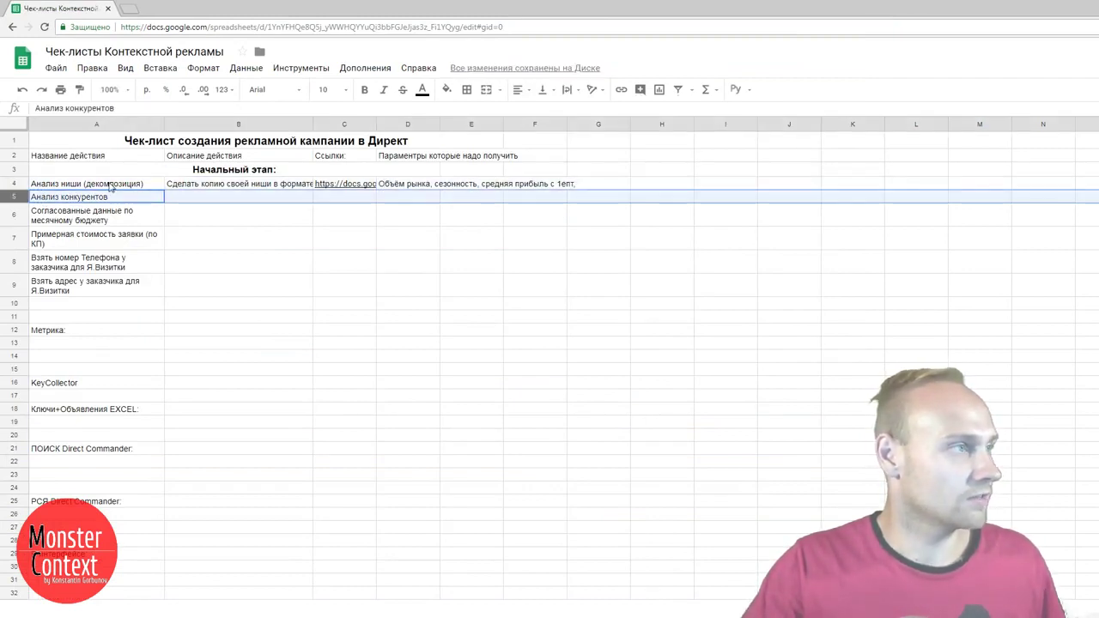
click(198, 184)
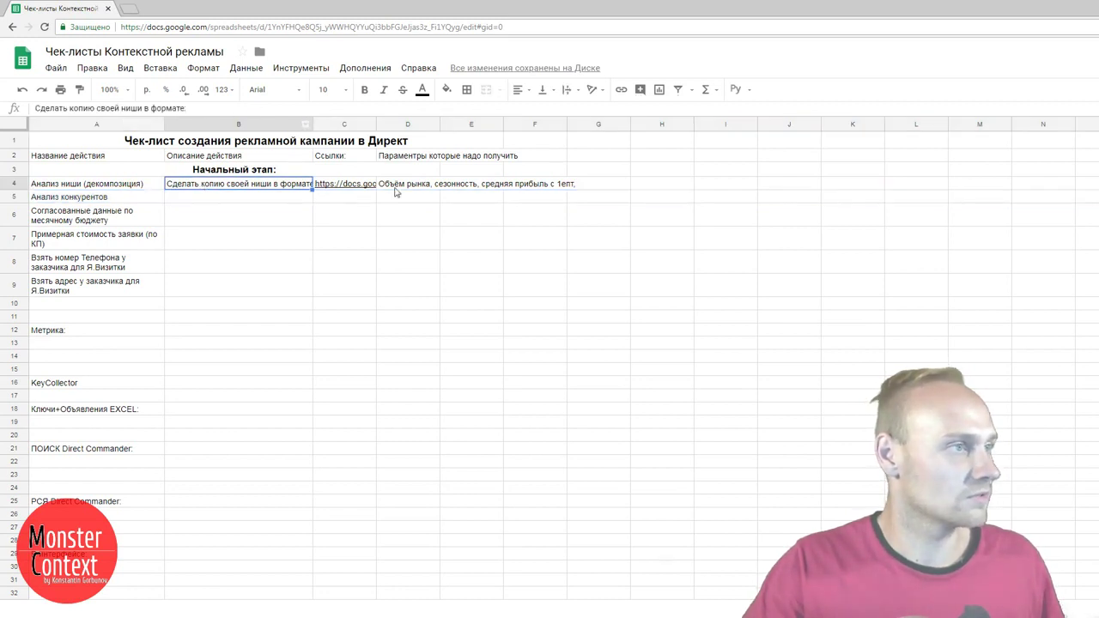
click(401, 189)
click(262, 110)
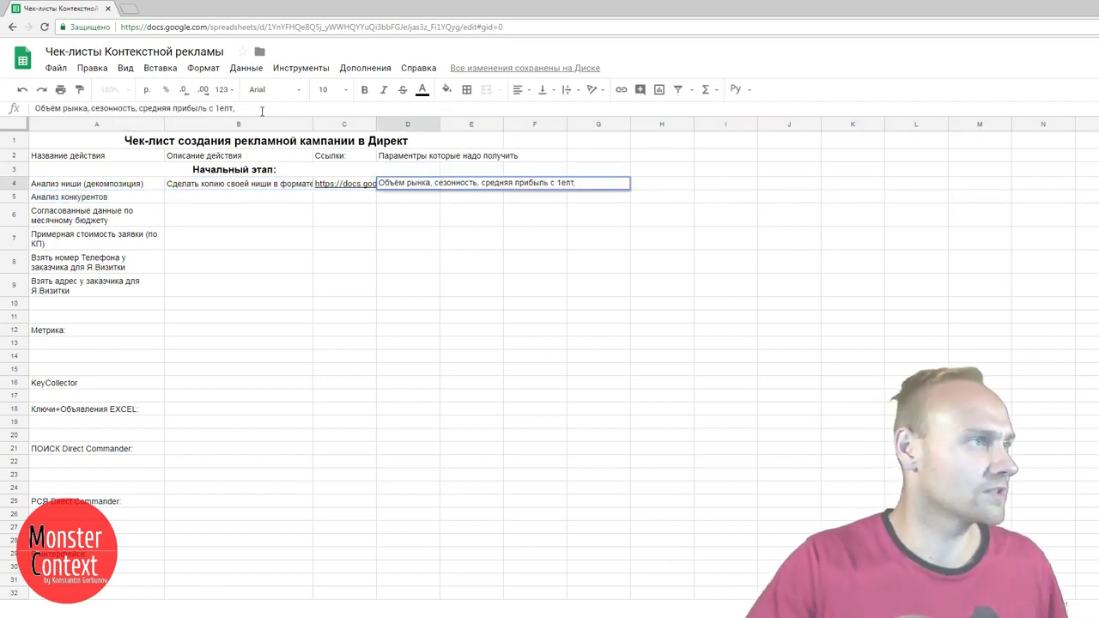
key(Return)
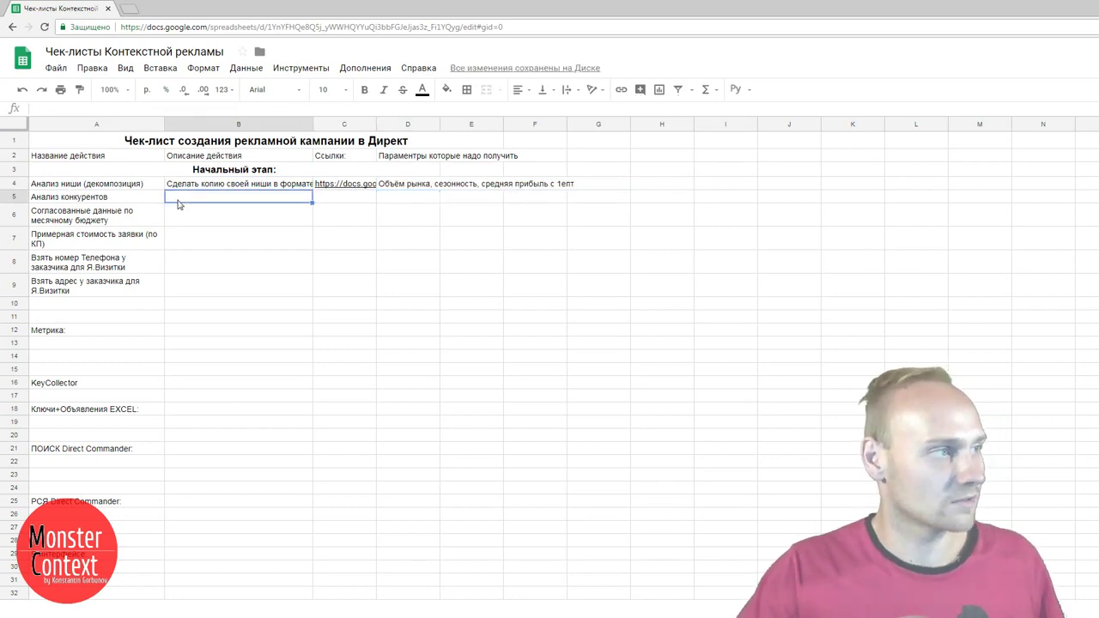
- Insert one empty row above row 6, between "Анализ конкурентов" and "Согласованные данные по месячному бюджету"
click(16, 214)
right_click(15, 214)
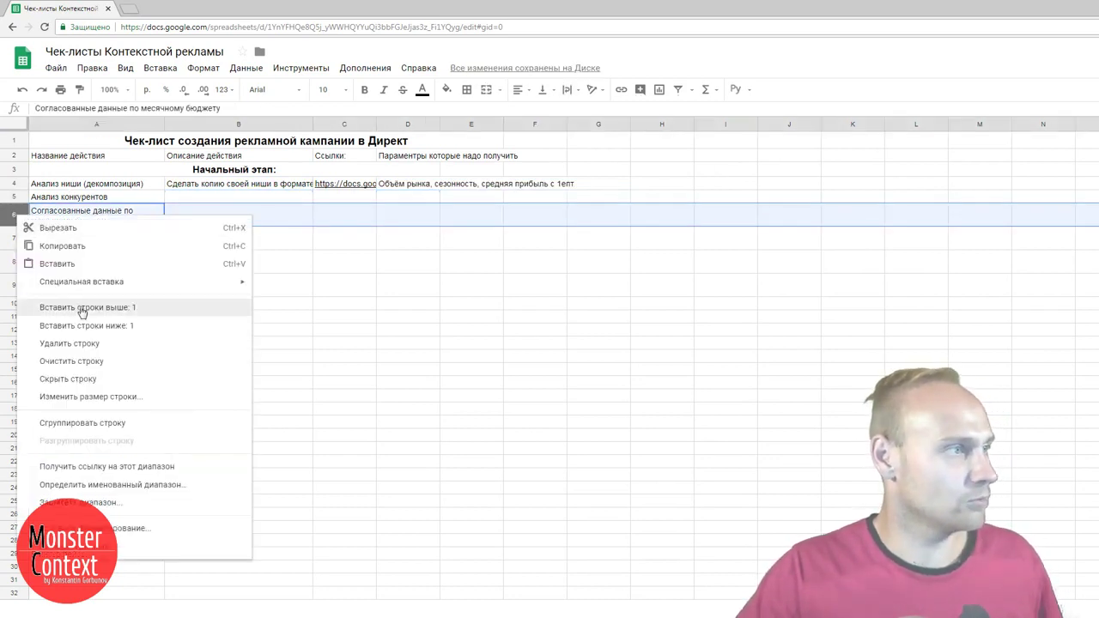
click(82, 311)
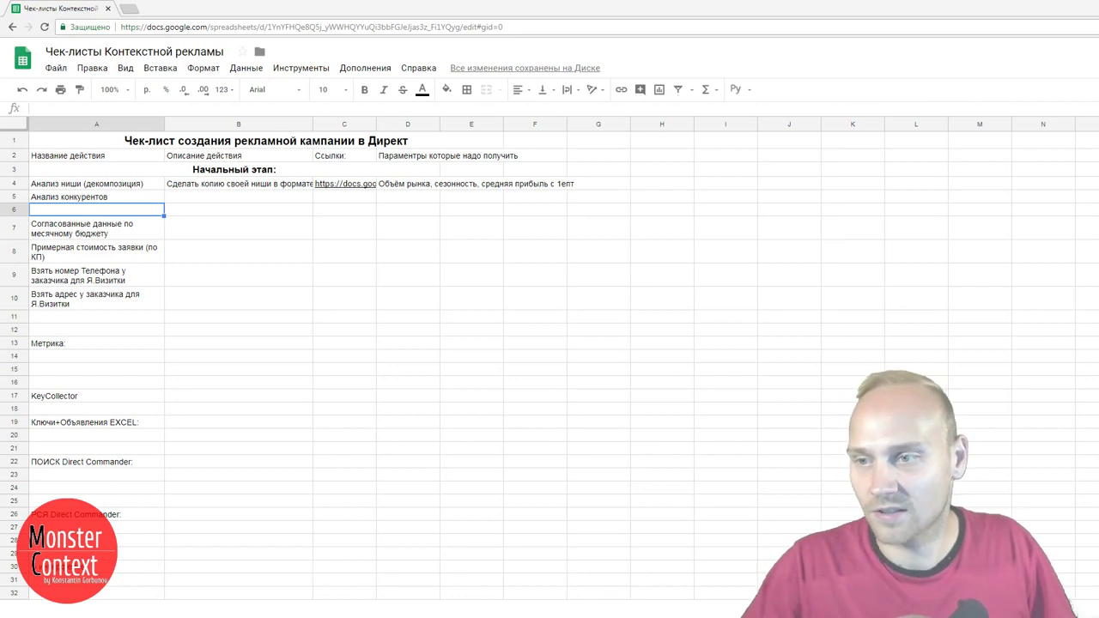
- Paste the copied spreadsheet link into cell C5 and enter "Проанализировать конкурентов во всех видах трафика + собрать УТП" as the description in B5
click(315, 199)
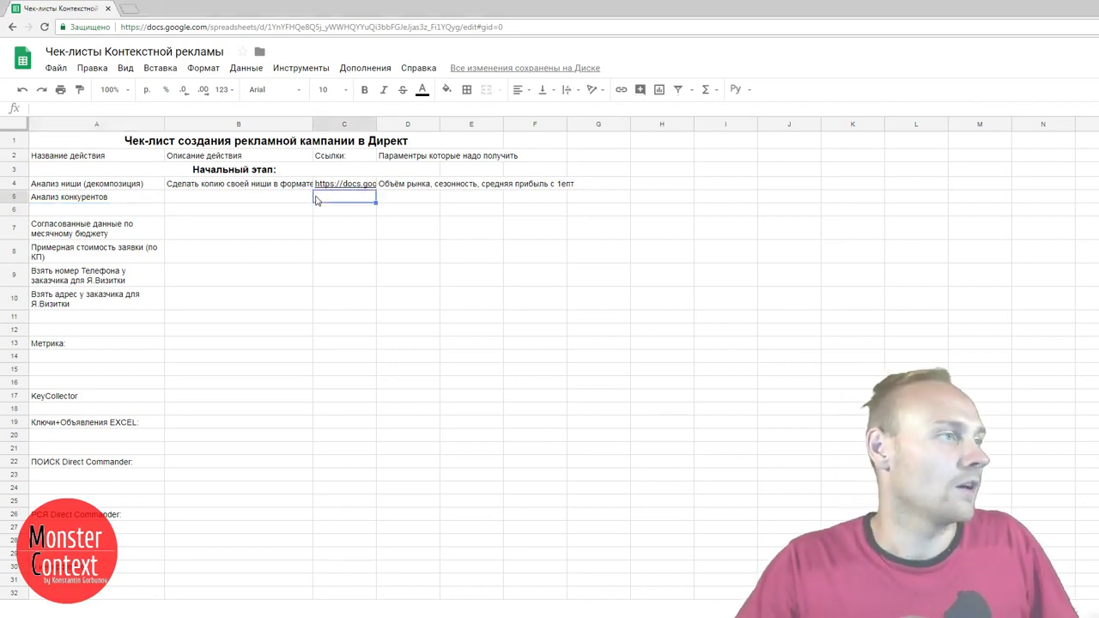
key(ctrl+v)
click(276, 199)
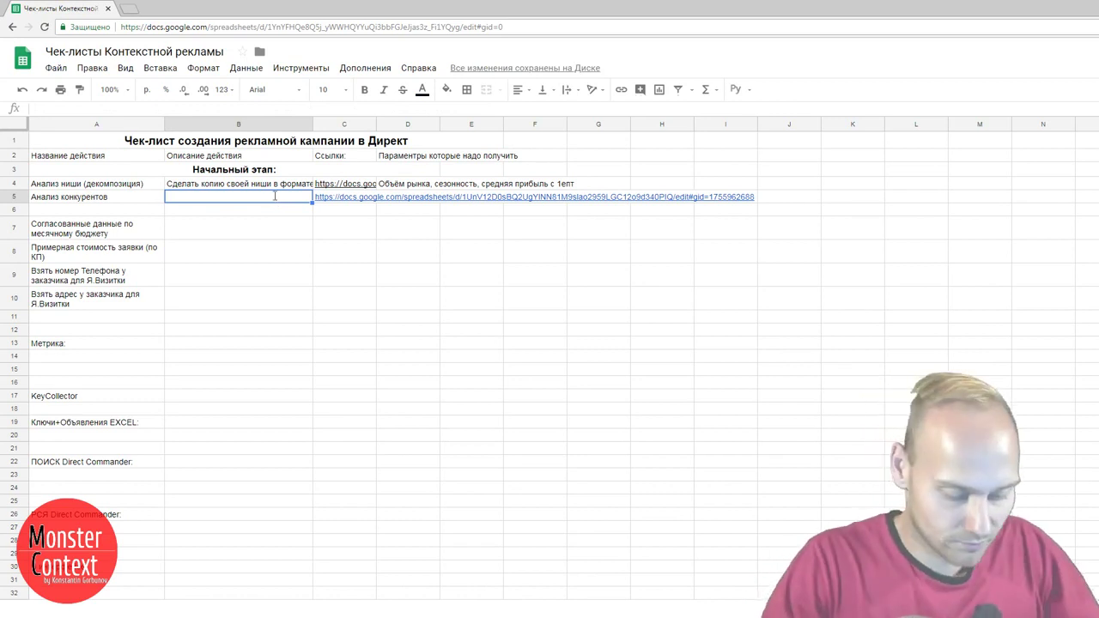
text(Проанализировать конкурентов)
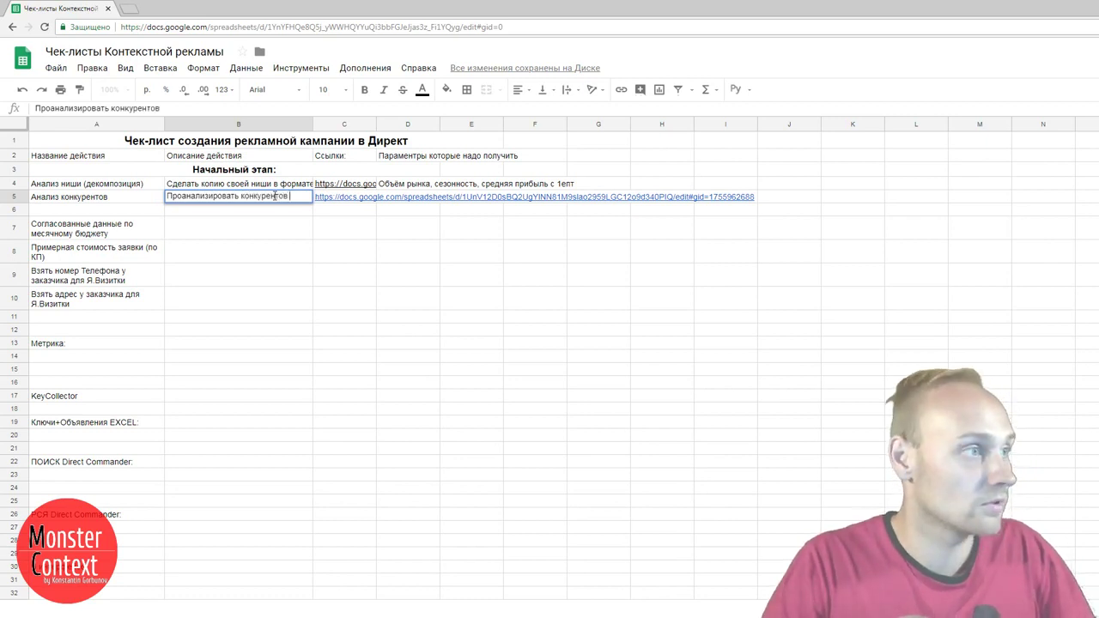
text( во всех)
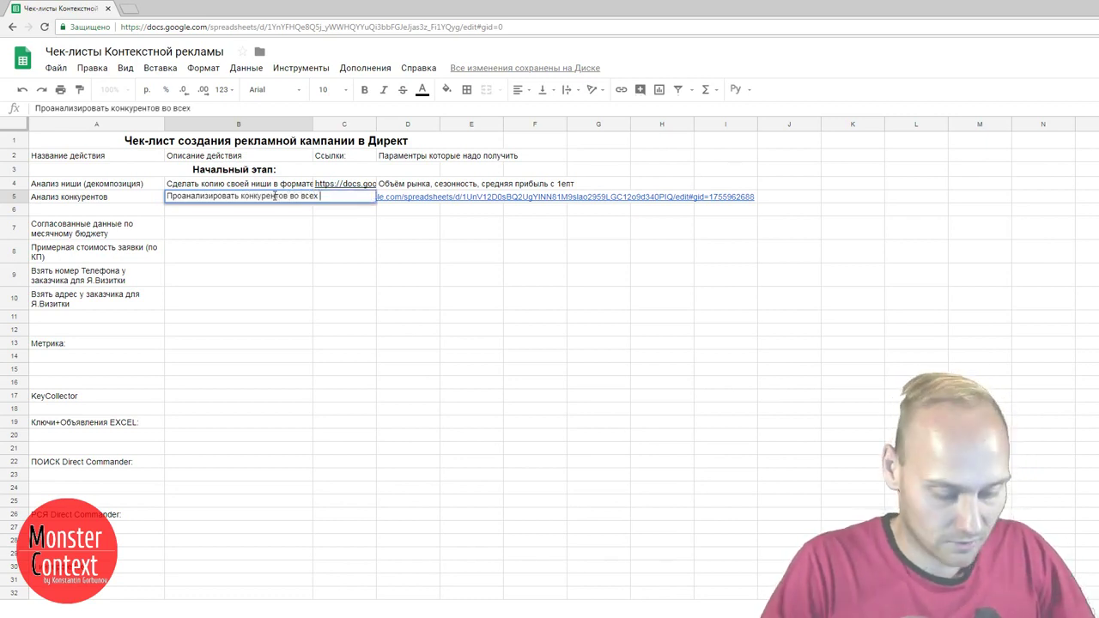
text( видах траф)
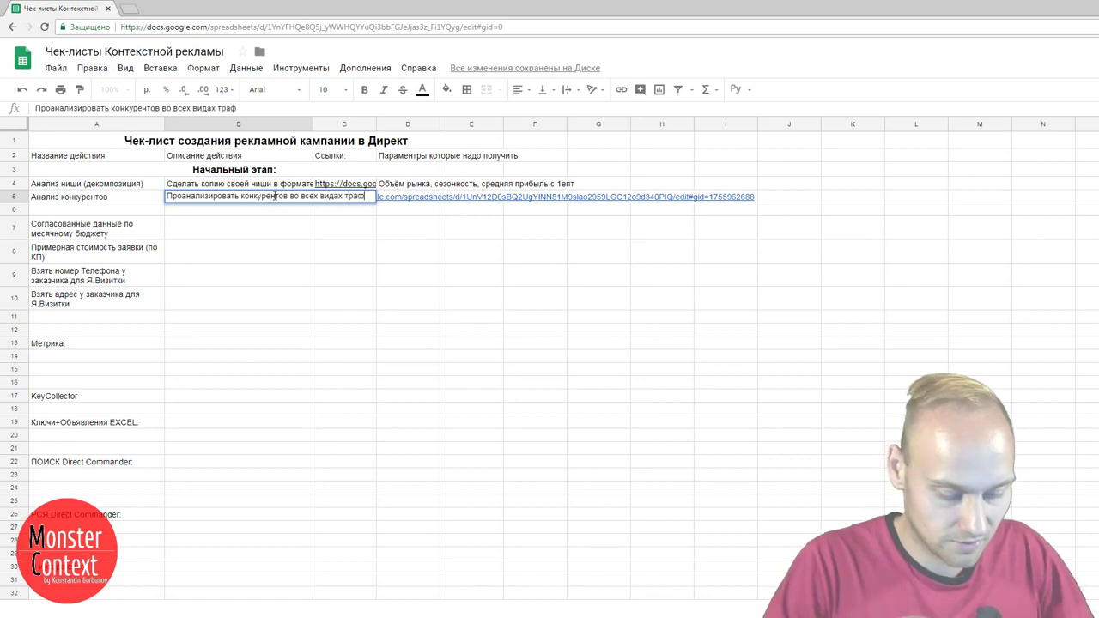
text(ика )
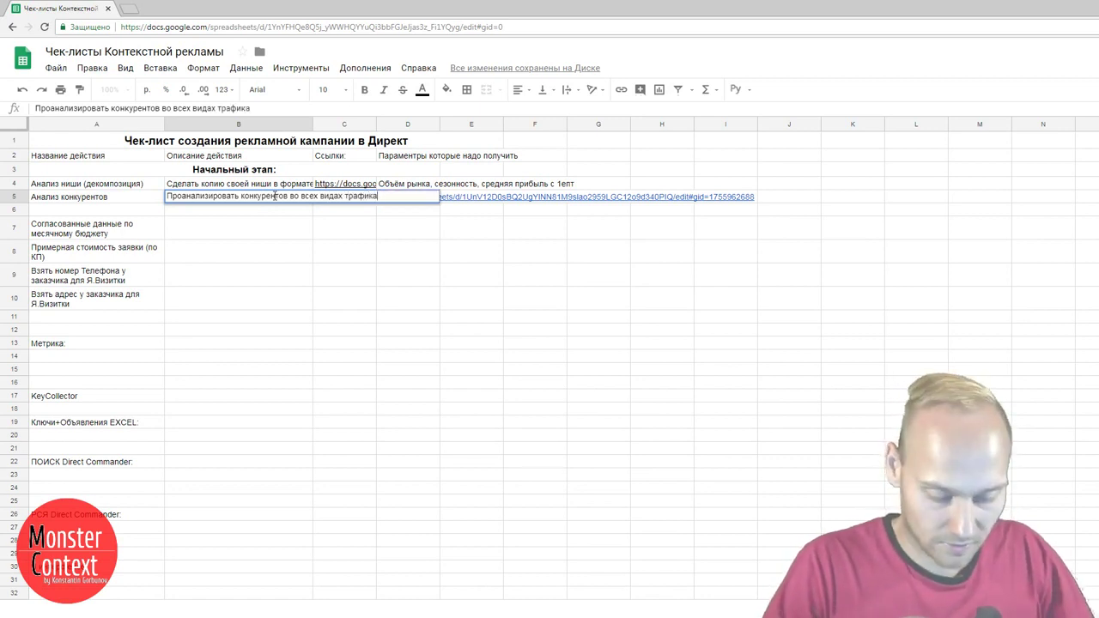
text(+ сборать)
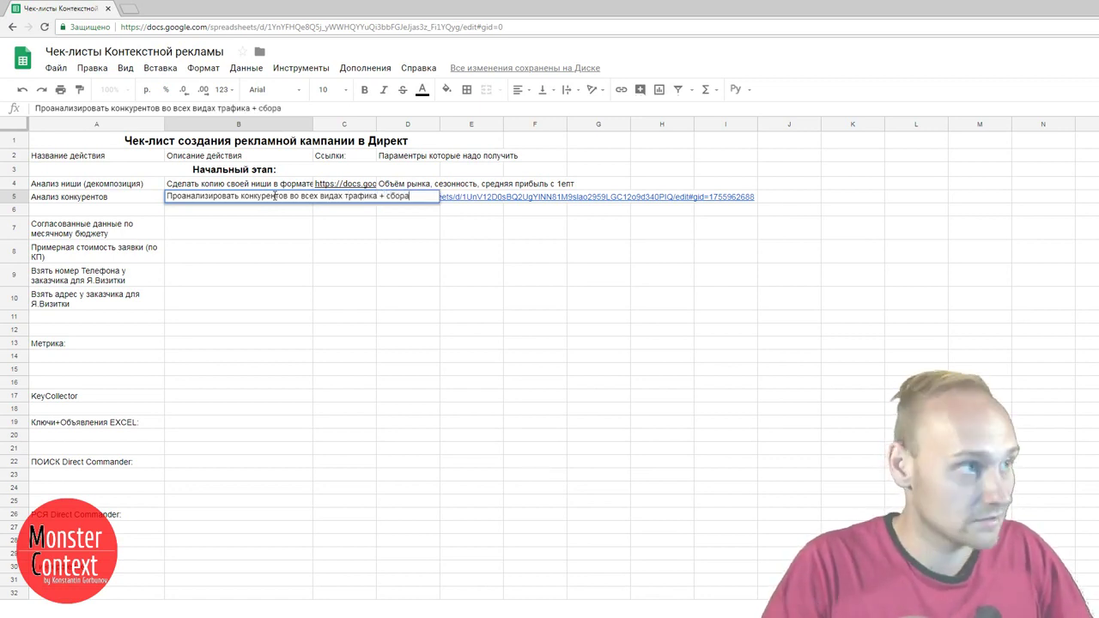
key(BackSpace)
key(BackSpace)
key(BackSpace)
key(BackSpace)
key(BackSpace)
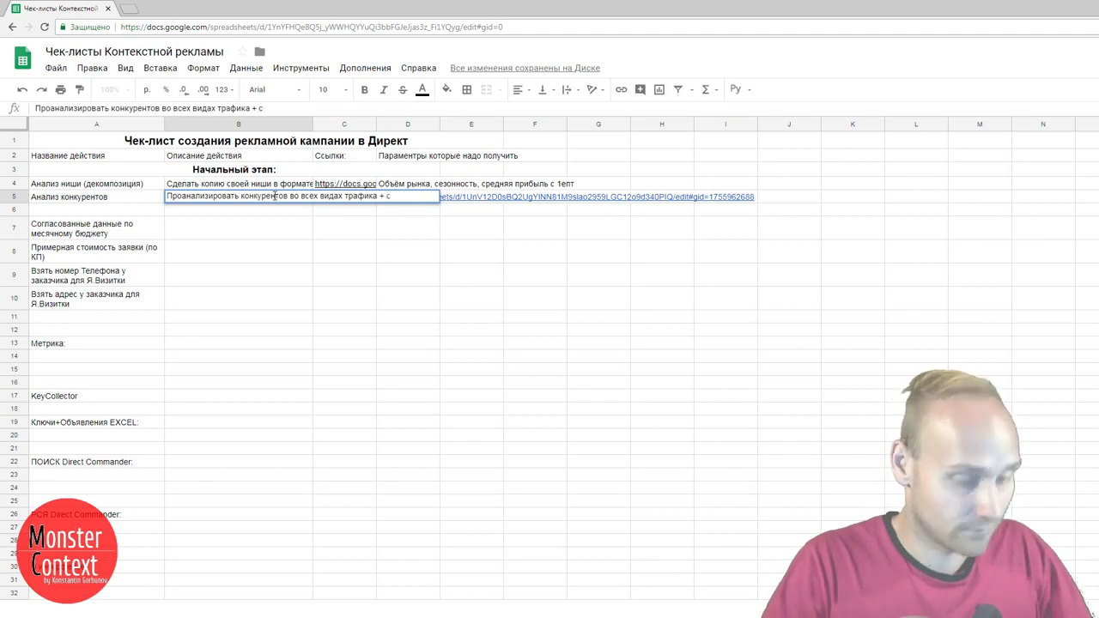
text(обрт)
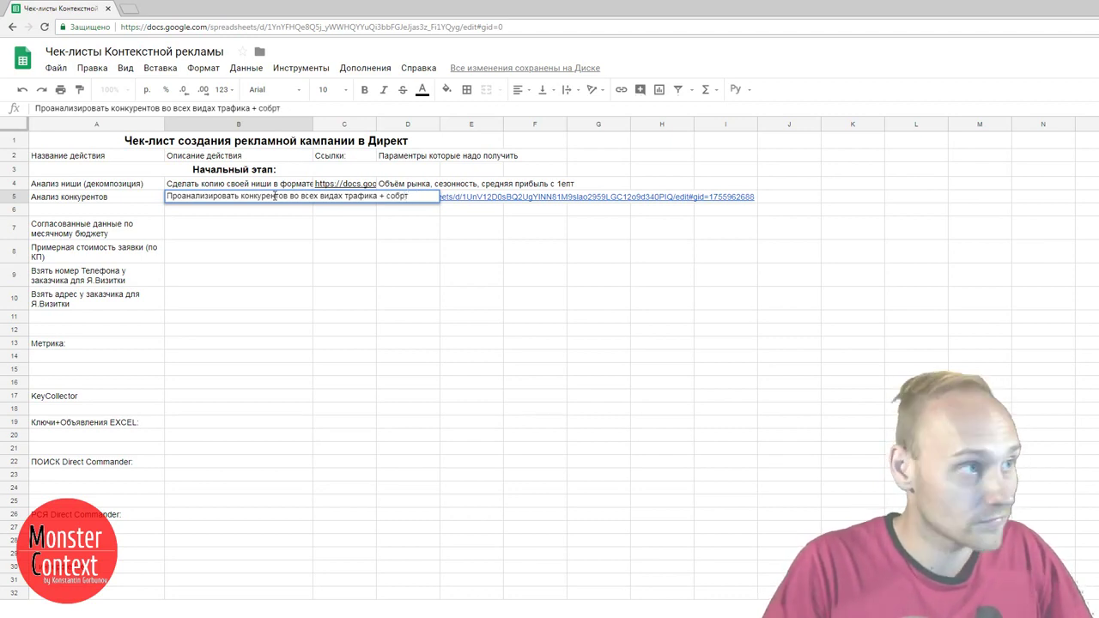
key(BackSpace)
text(ать УТП)
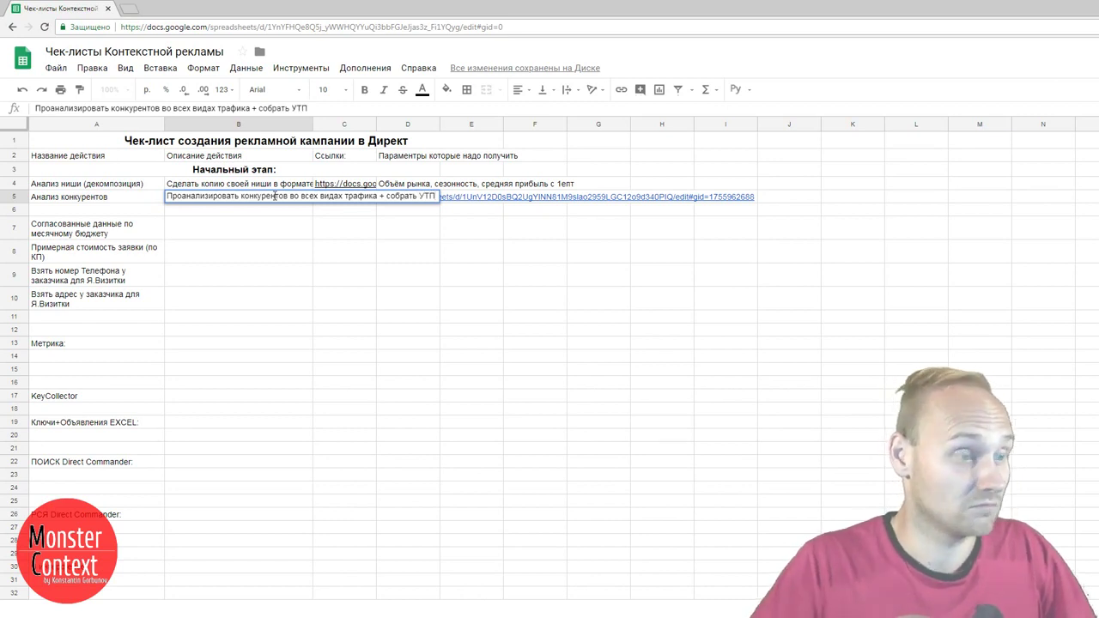
key(Return)
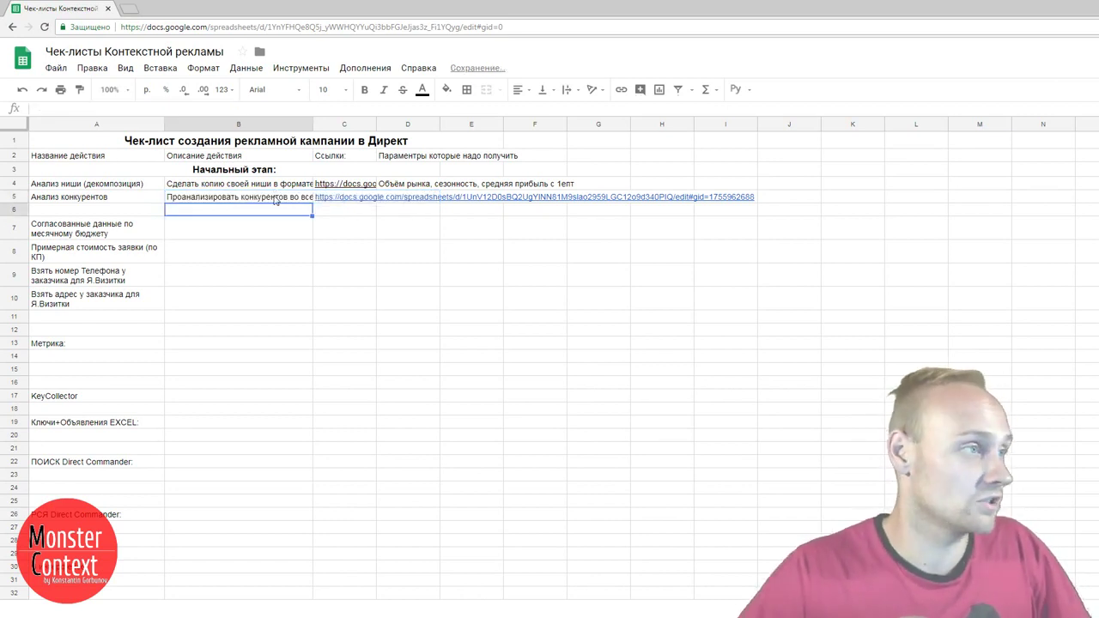
- Copy the competitor analysis description from cell B5 into the parameters cell D5
click(274, 199)
key(ctrl+c)
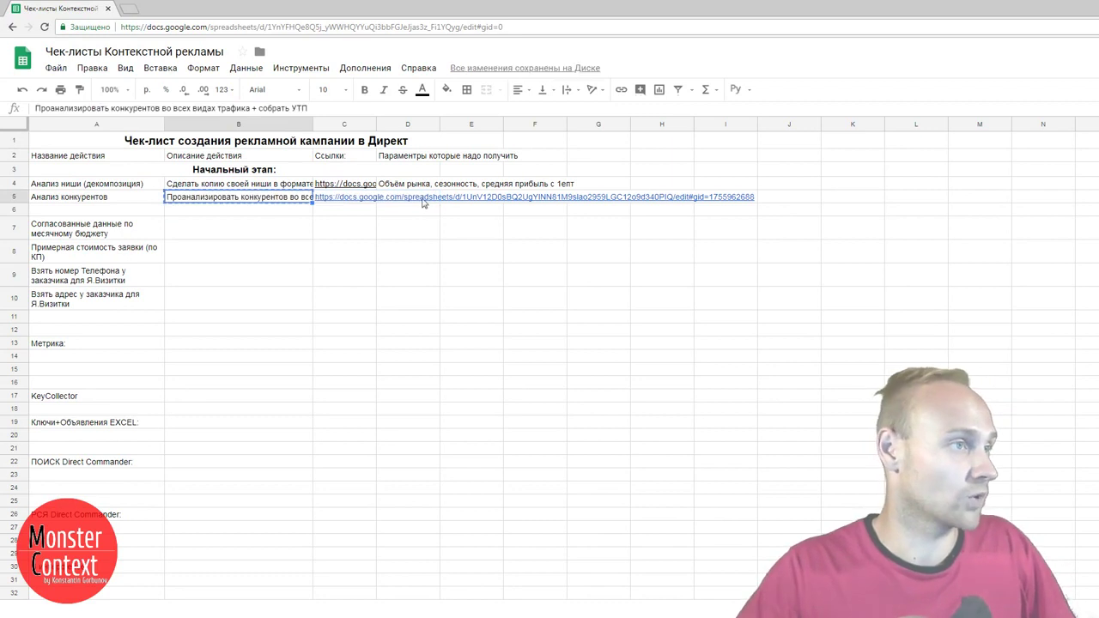
click(421, 199)
key(ctrl+v)
click(348, 213)
click(253, 211)
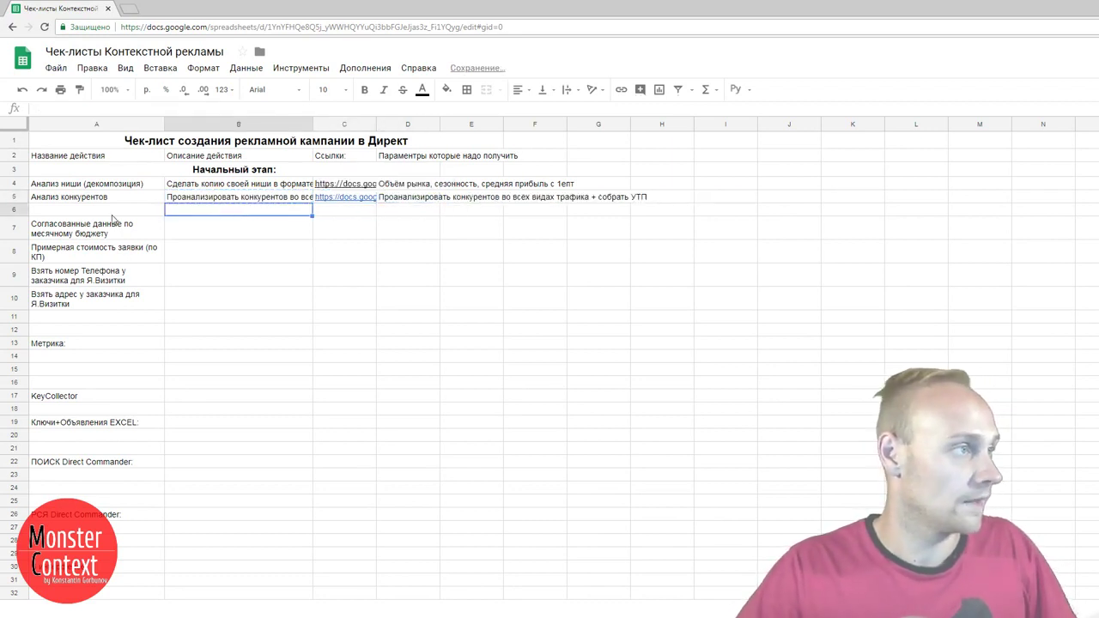
- Enable link sharing for the checklist with view-only access for anyone who has the link
click(111, 215)
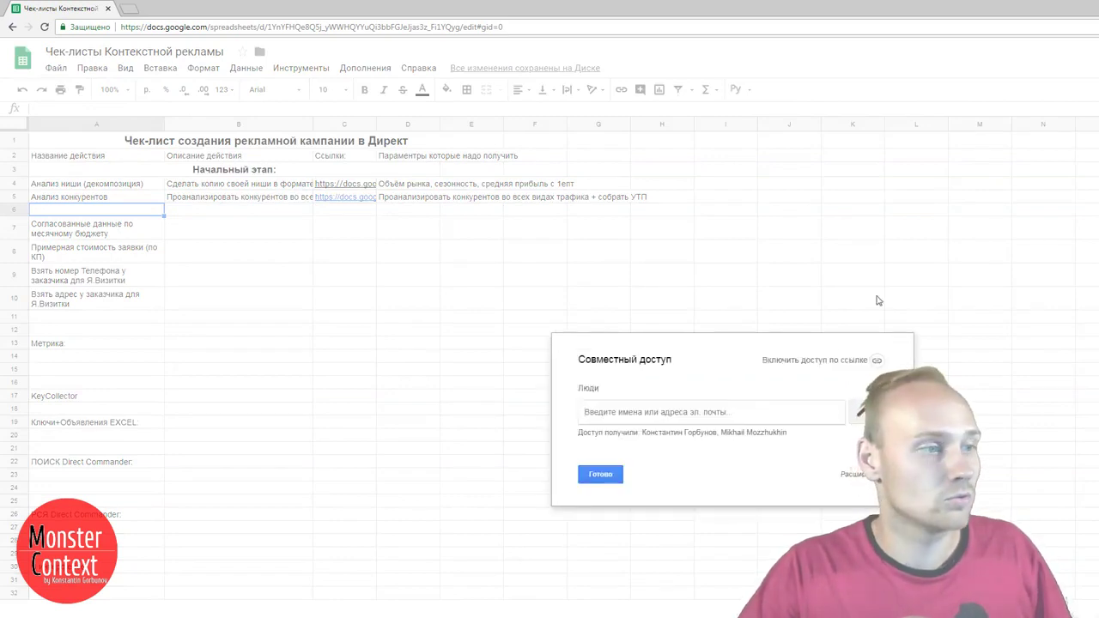
click(875, 360)
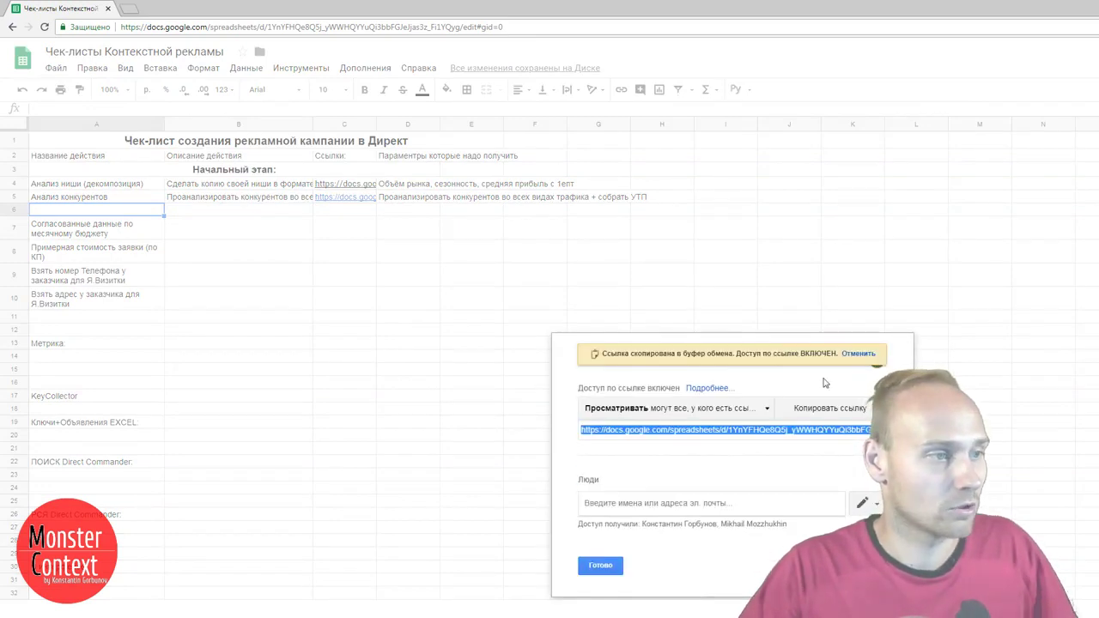
click(600, 565)
- Enter "Прогноз бюджета" as the action name in cell A6
double_click(82, 209)
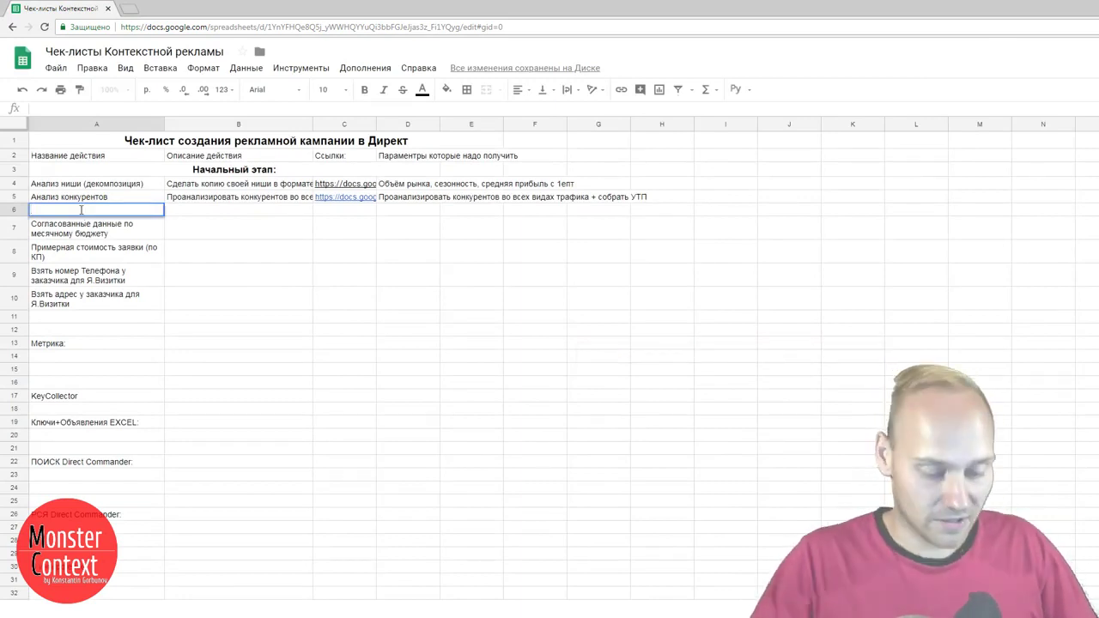
text(Прогноз бюджета)
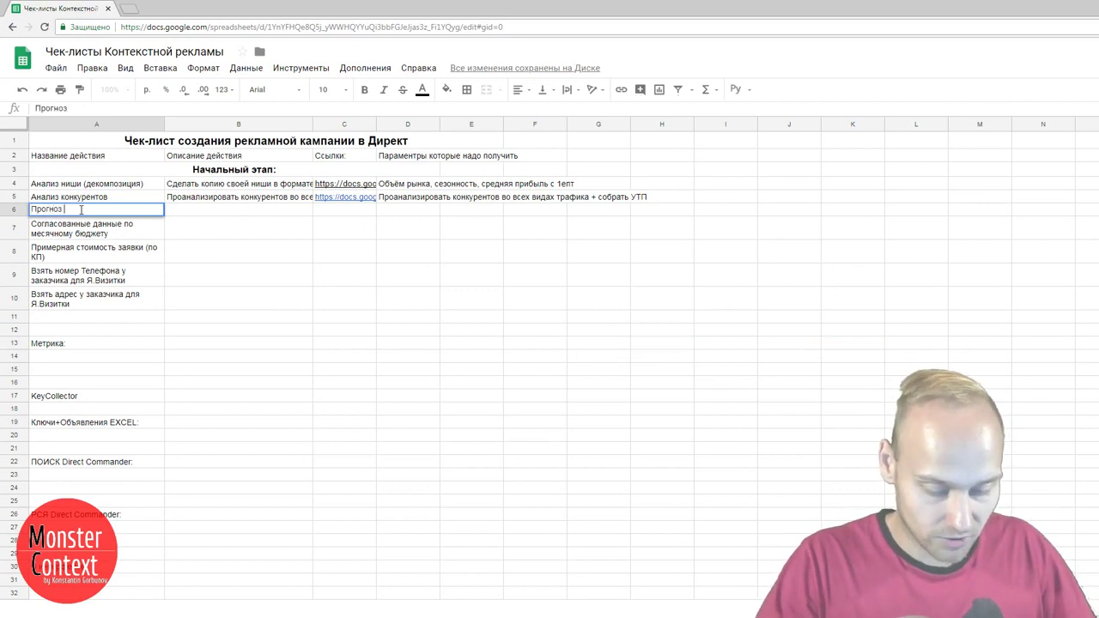
click(83, 213)
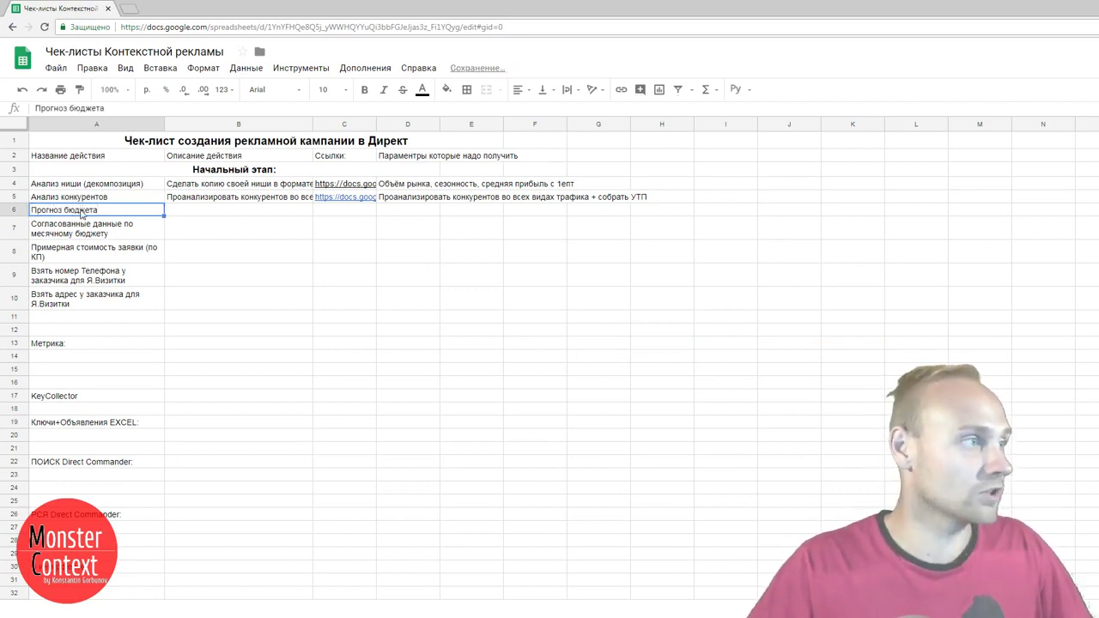
- Switch to the browser window with Yandex Direct and open the budget forecast page from the campaigns list
click(203, 214)
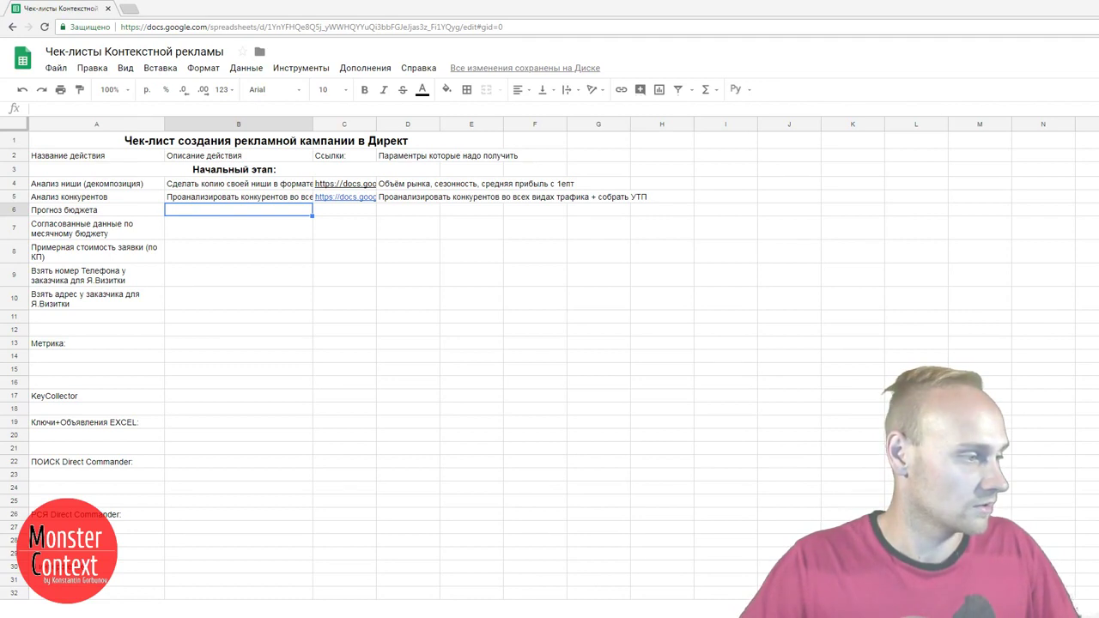
key(alt+Tab)
click(184, 9)
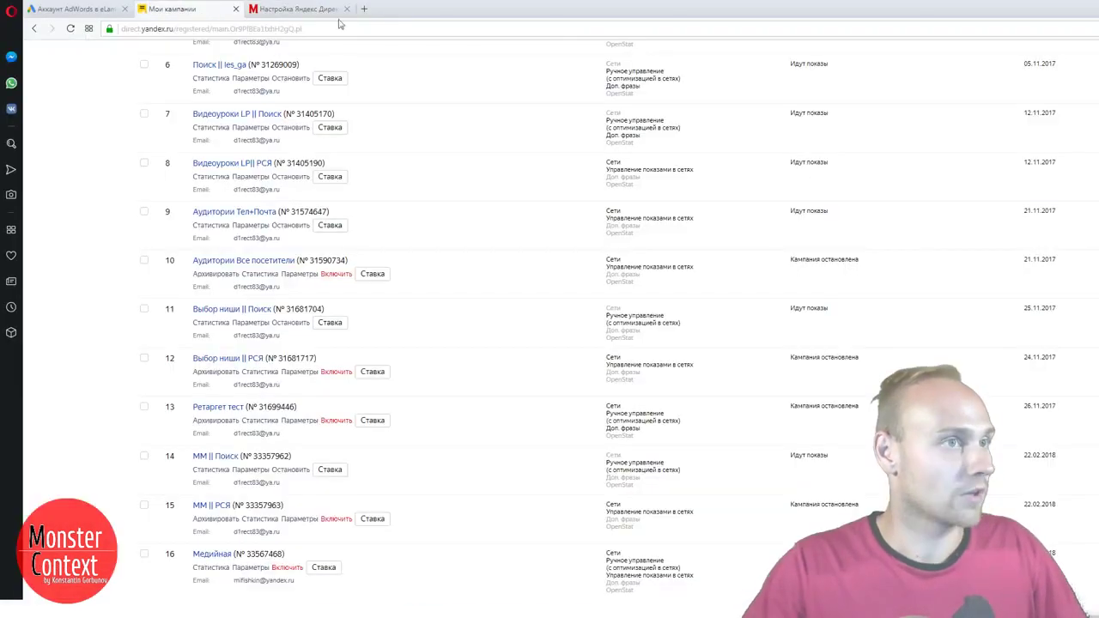
scroll(563, 141, up, 5)
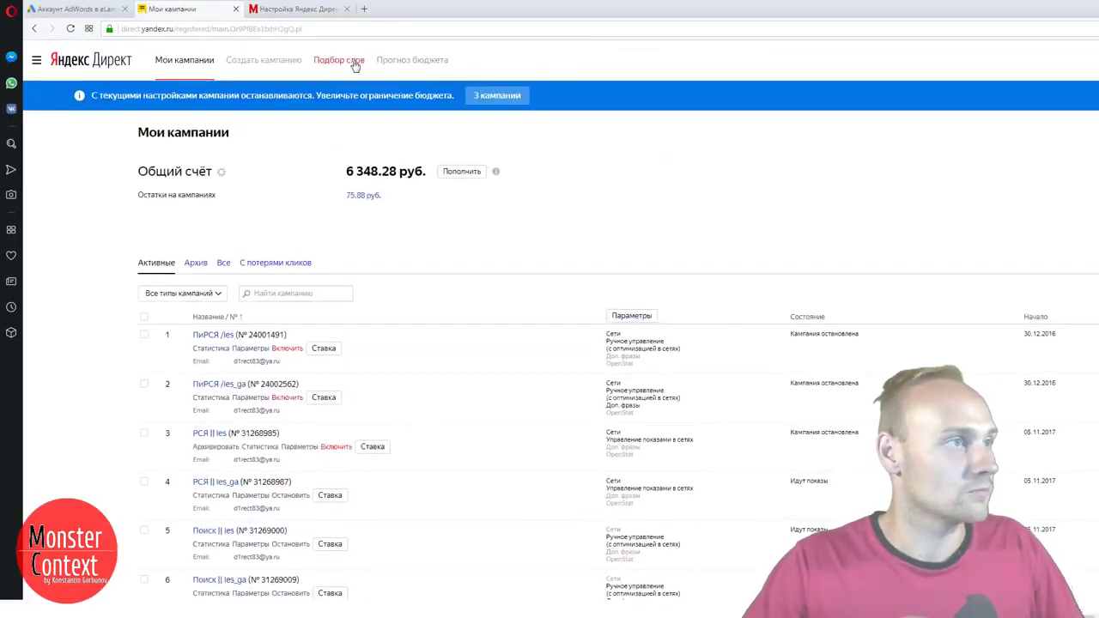
click(385, 64)
click(301, 12)
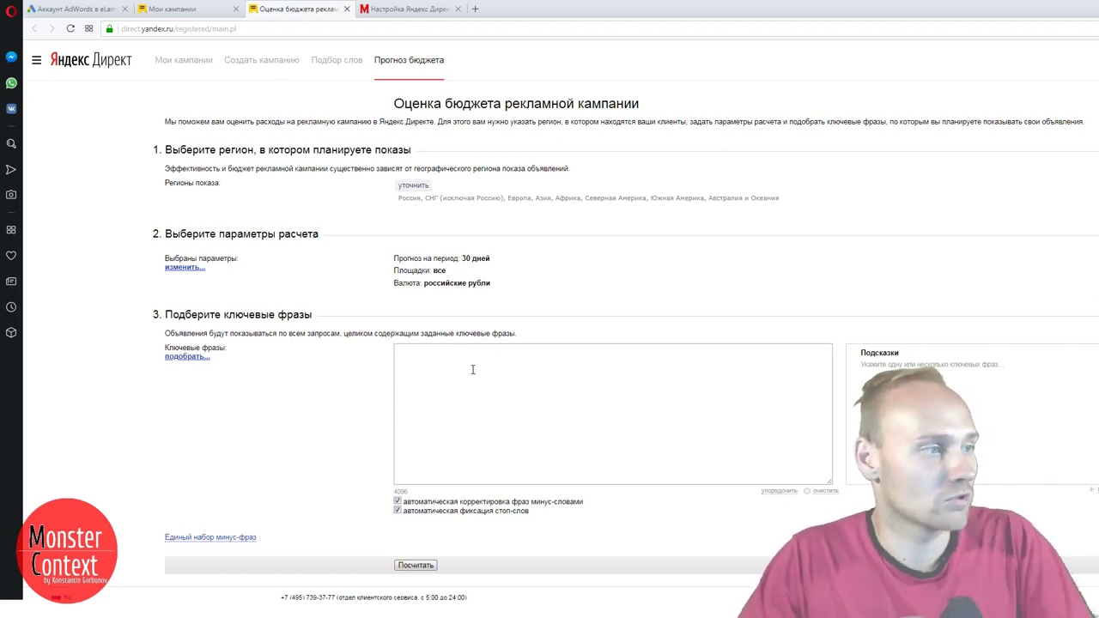
- Calculate a budget forecast for the key phrase "септики"
click(472, 369)
text(стgn)
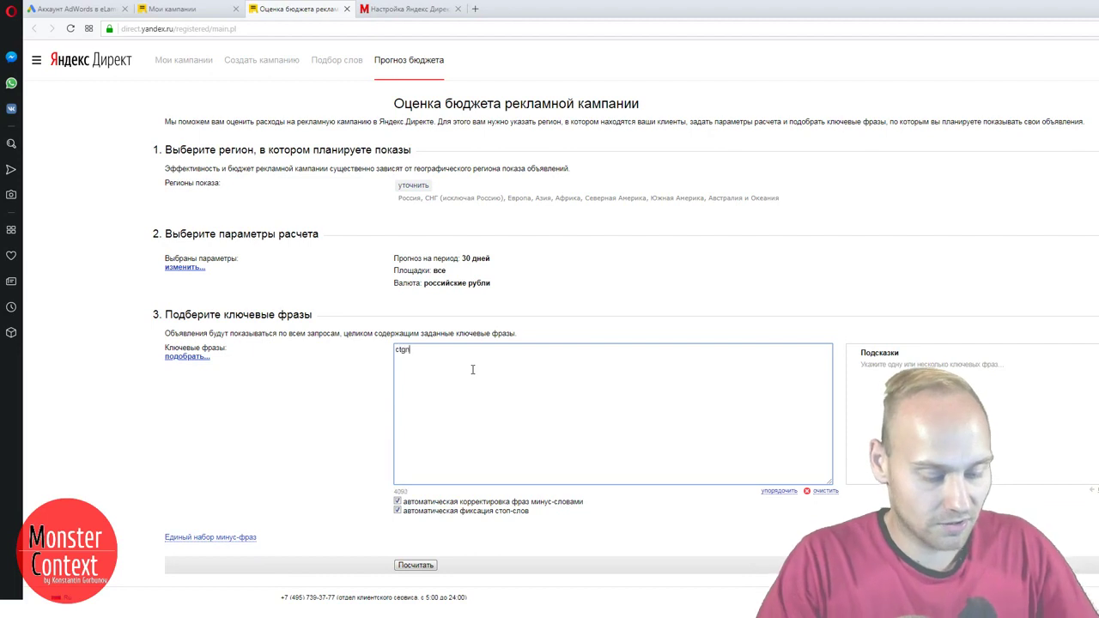
text(br)
key(ctrl+a)
text(сеп)
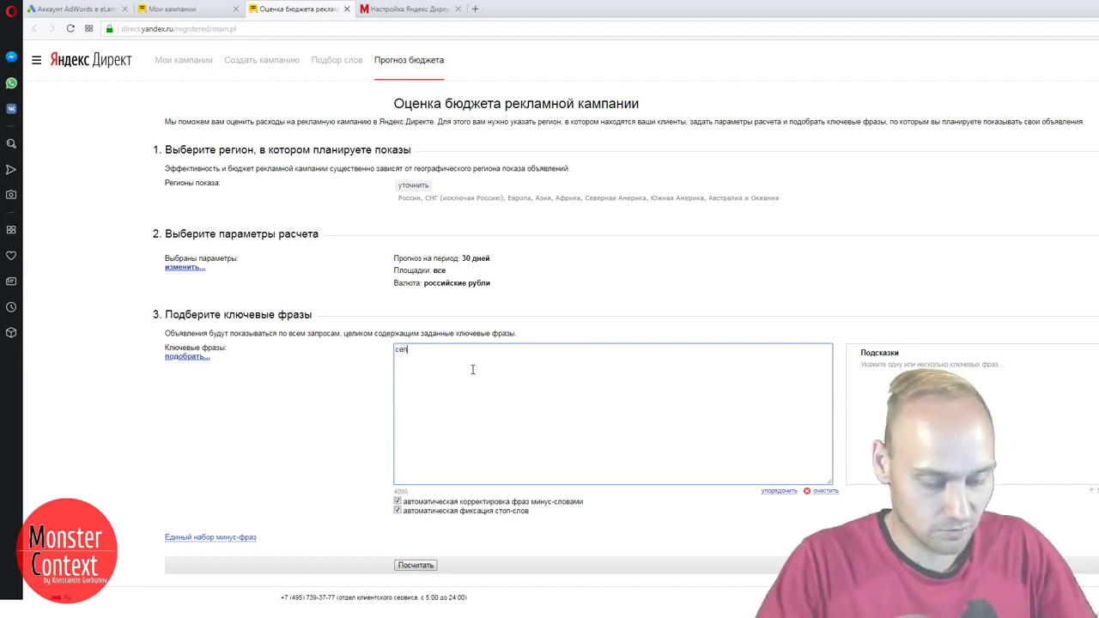
text(тики)
click(410, 565)
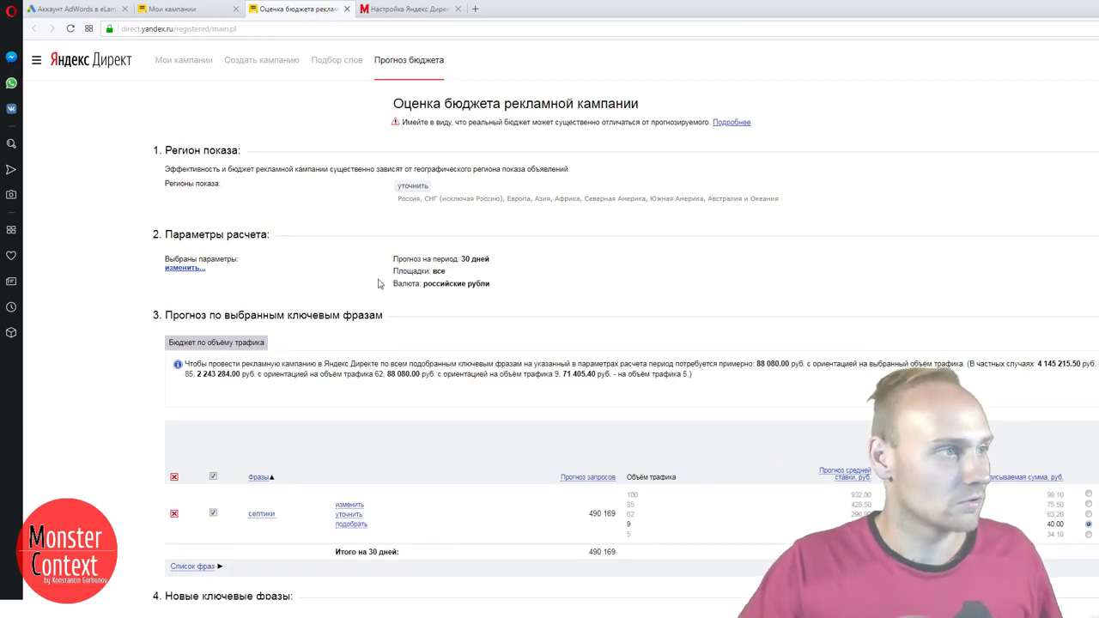
- Limit the forecast's display region to Россия
click(413, 186)
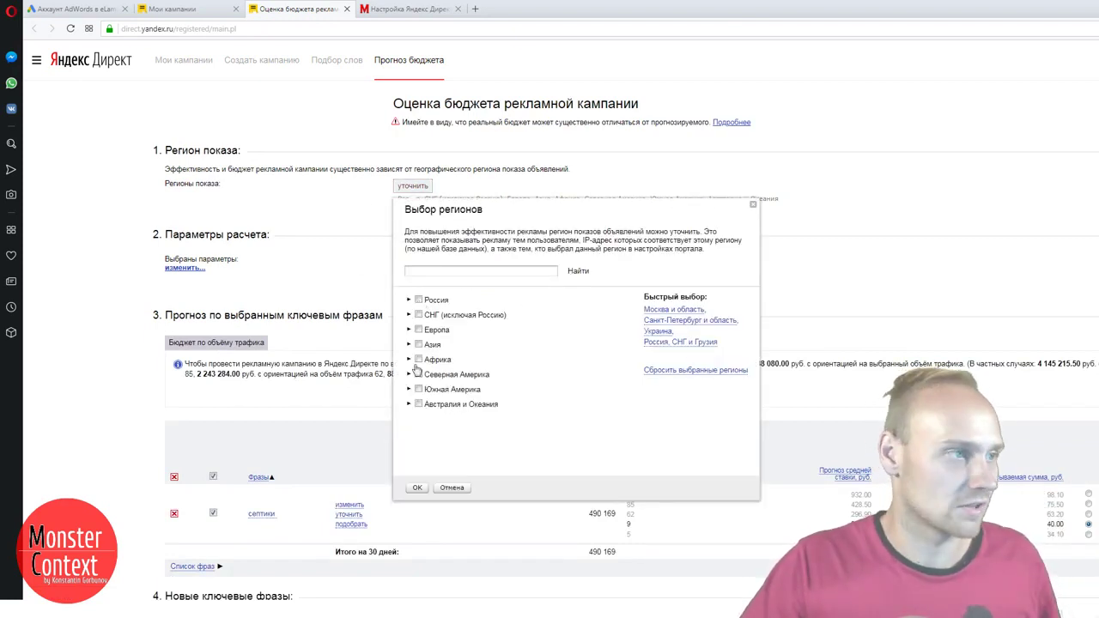
click(418, 300)
click(418, 487)
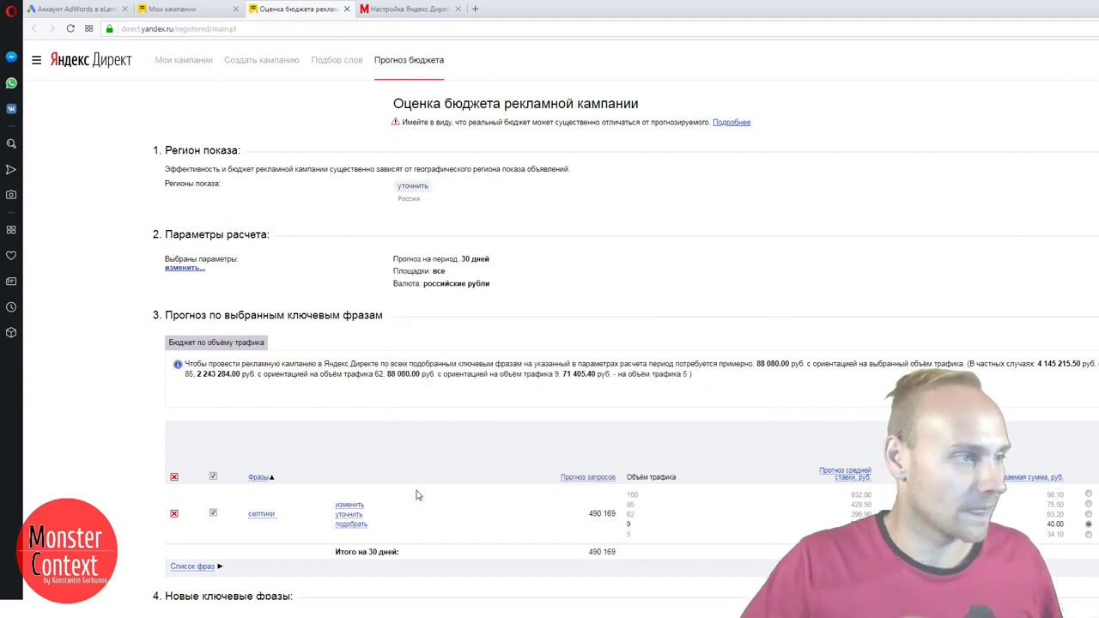
- Compare the "септики" forecast at traffic volumes 9 and 62, ending with volume 62 selected
scroll(490, 417, down, 1)
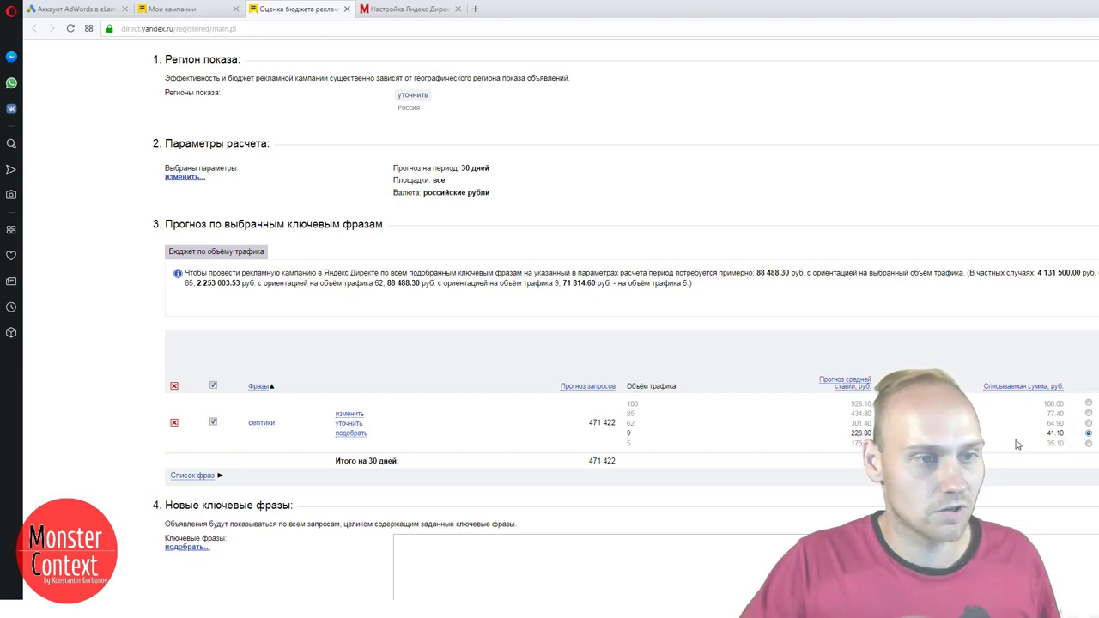
double_click(1061, 434)
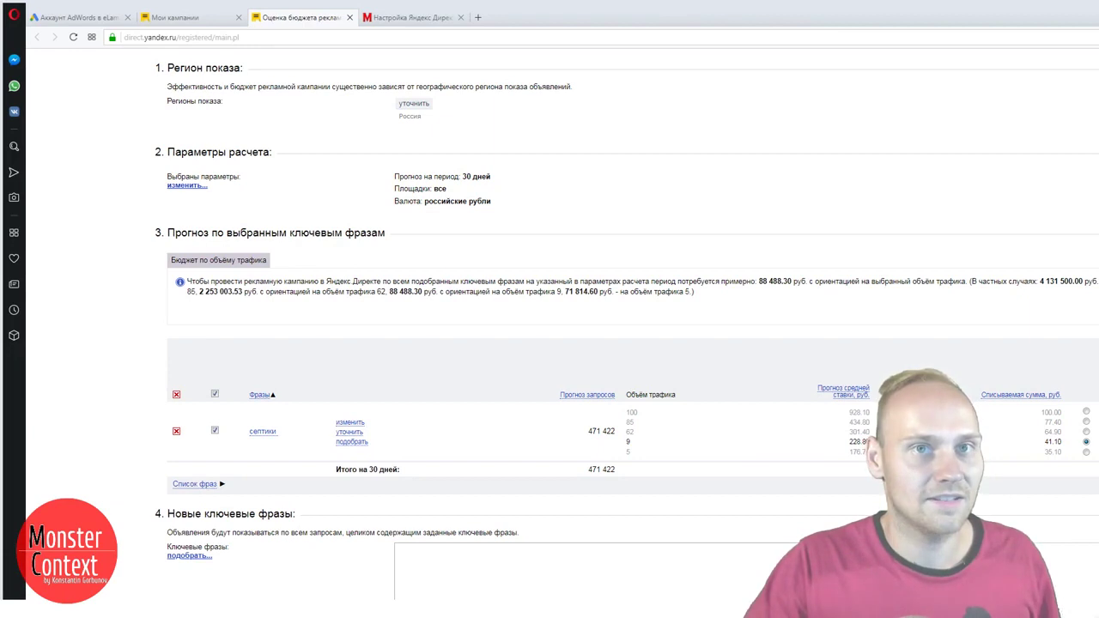
key(super+Down)
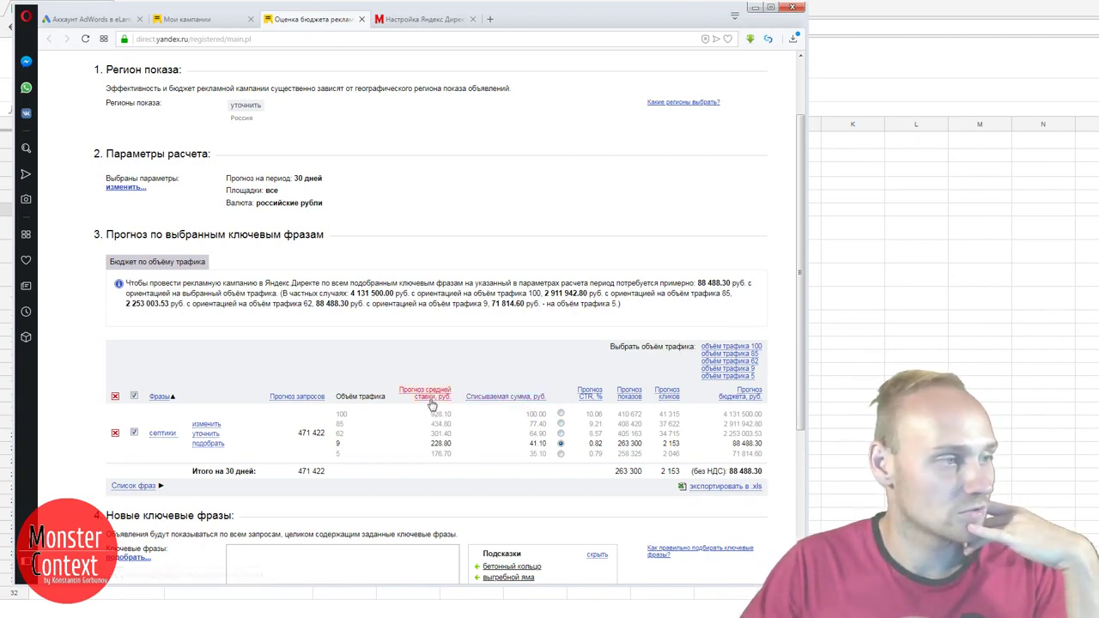
click(439, 433)
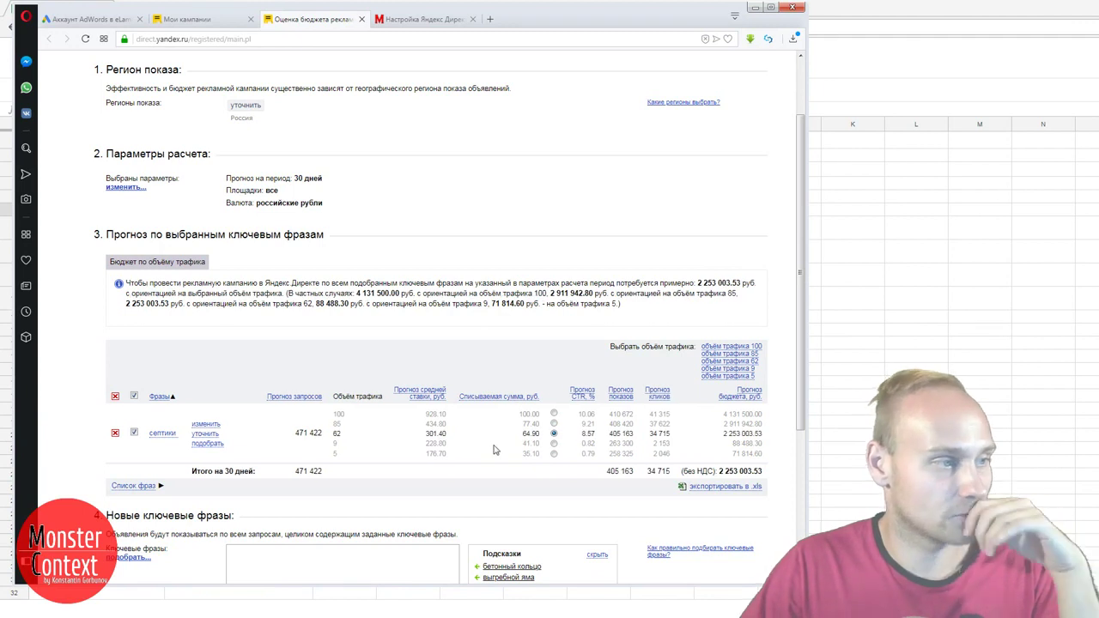
click(553, 444)
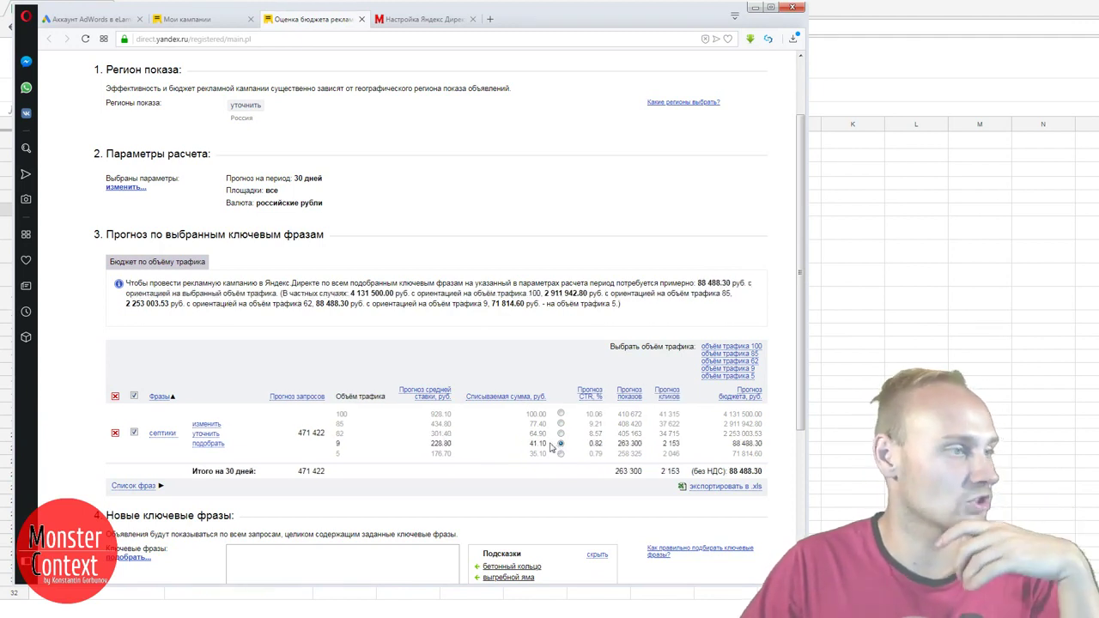
click(560, 434)
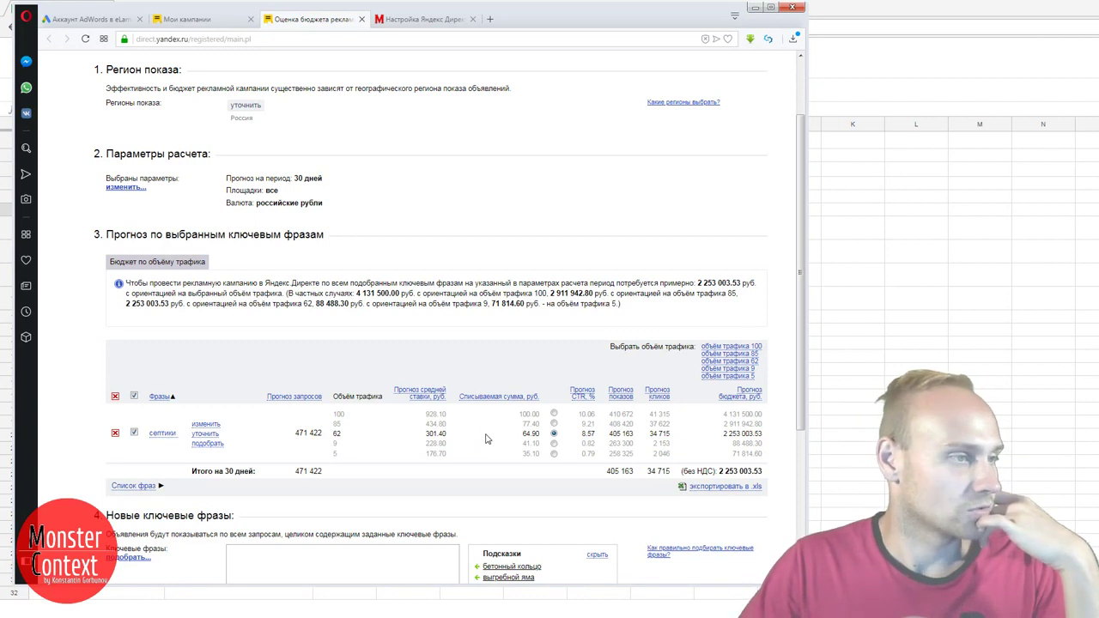
- Return to the checklist spreadsheet and extend the action name in A6 to "Прогноз бюджета (в Яндекс Директ)"
click(886, 6)
click(124, 214)
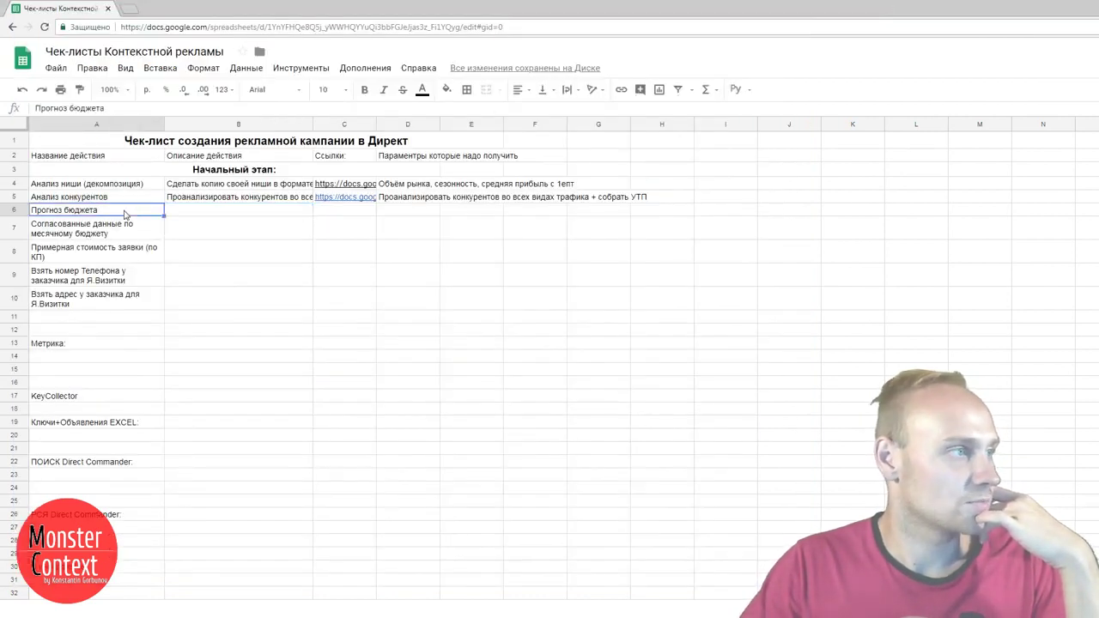
double_click(123, 211)
text((в)
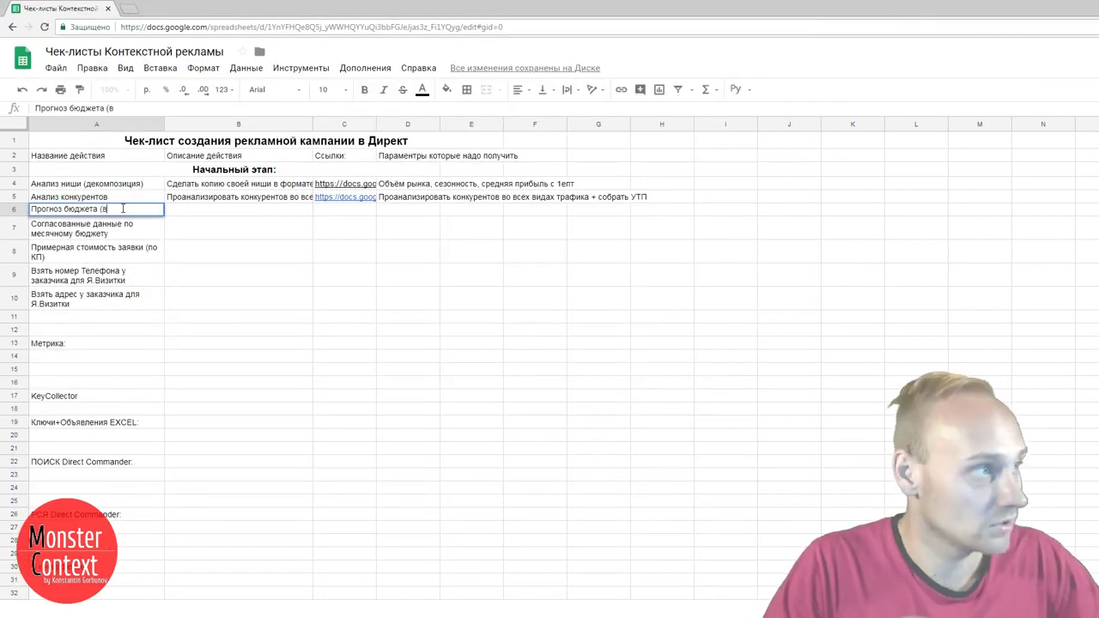
text( Яндекс Д)
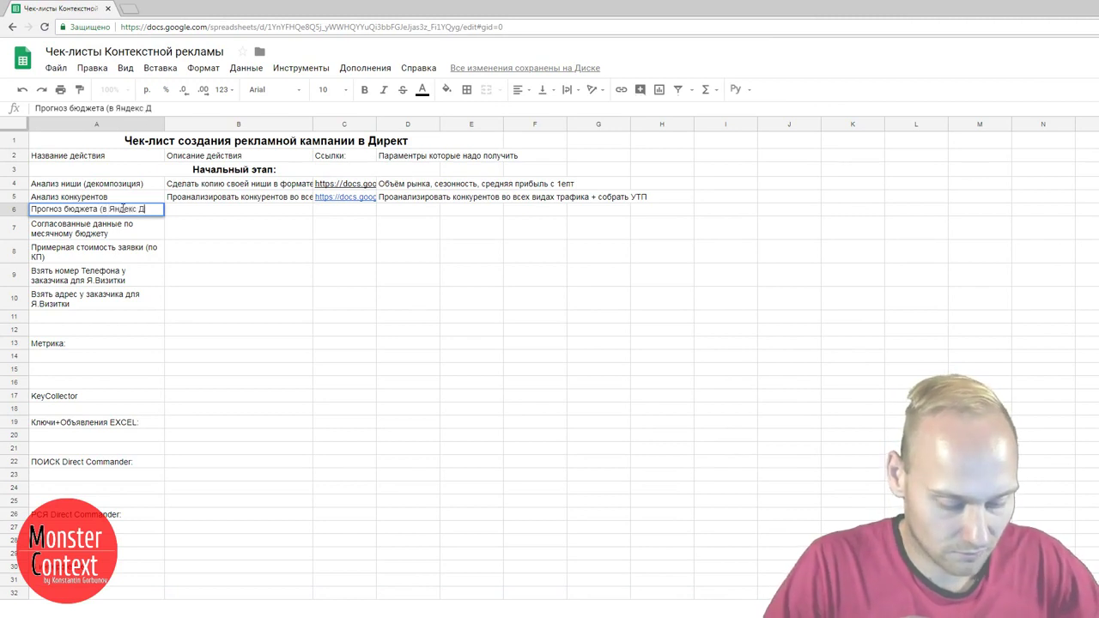
text(ирект))
key(Return)
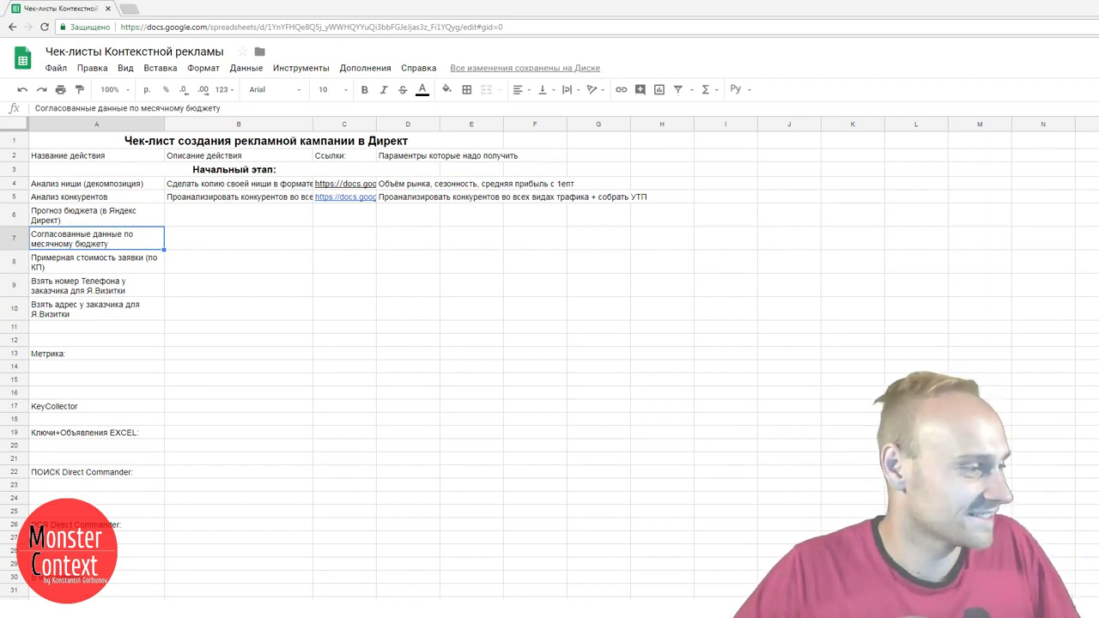
- Copy the budget forecast page's address from the Yandex Direct window and paste it as the link in cell C6
key(alt+Tab)
click(368, 35)
key(ctrl+c)
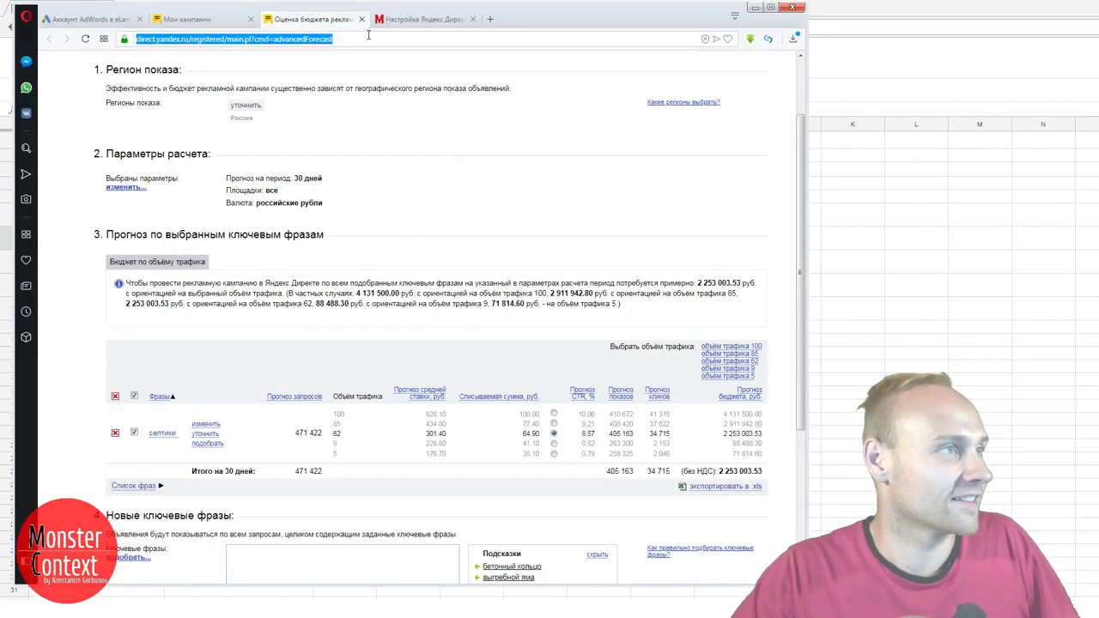
key(alt+Tab)
click(337, 243)
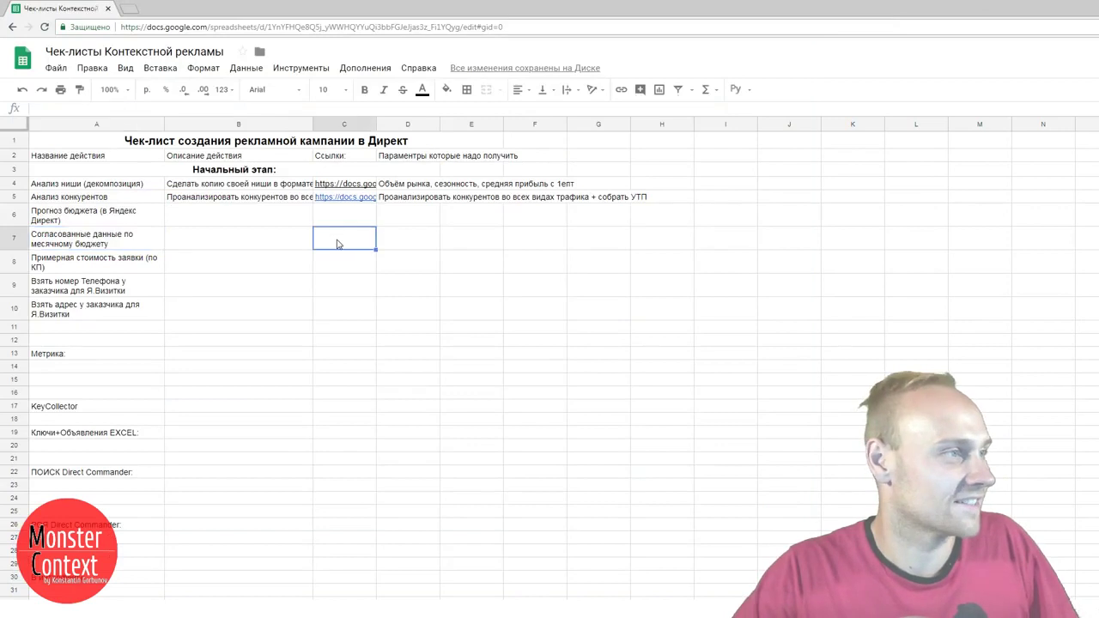
key(ctrl+v)
key(ctrl+z)
click(326, 216)
key(ctrl+v)
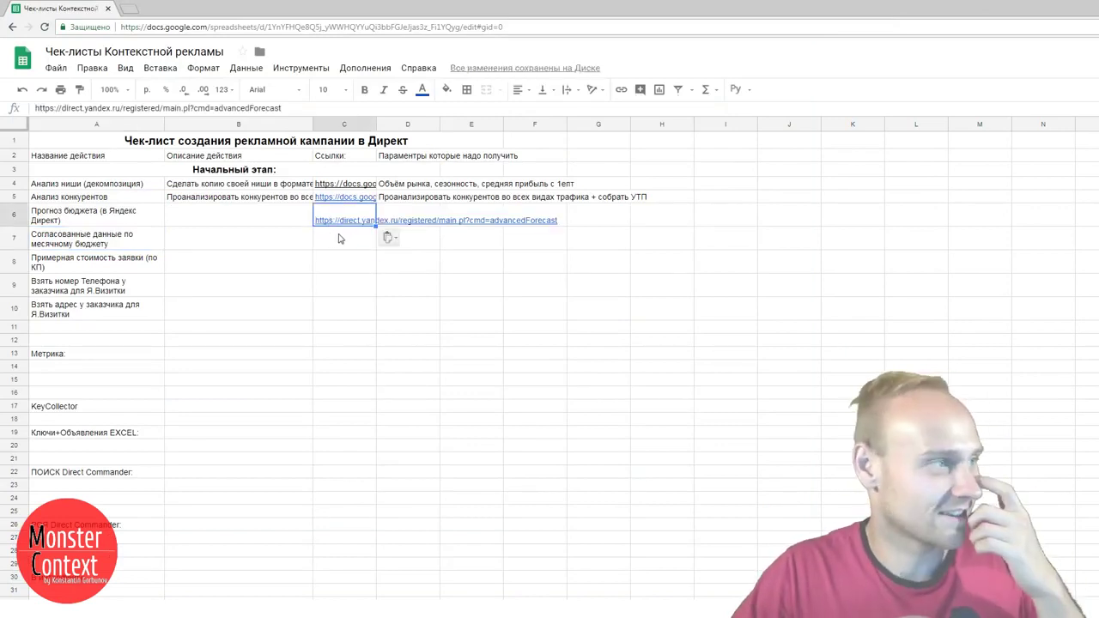
- Enter "Получить сред. арифметич из масок ключей" as the budget forecast description in cell B6
click(281, 220)
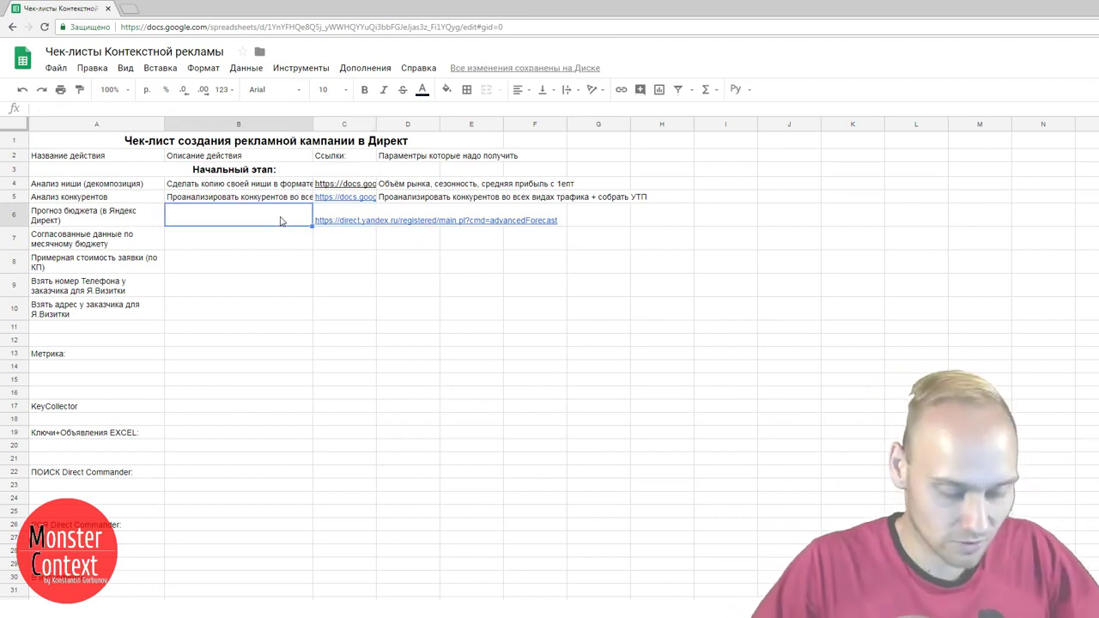
text(Получить)
text(сре)
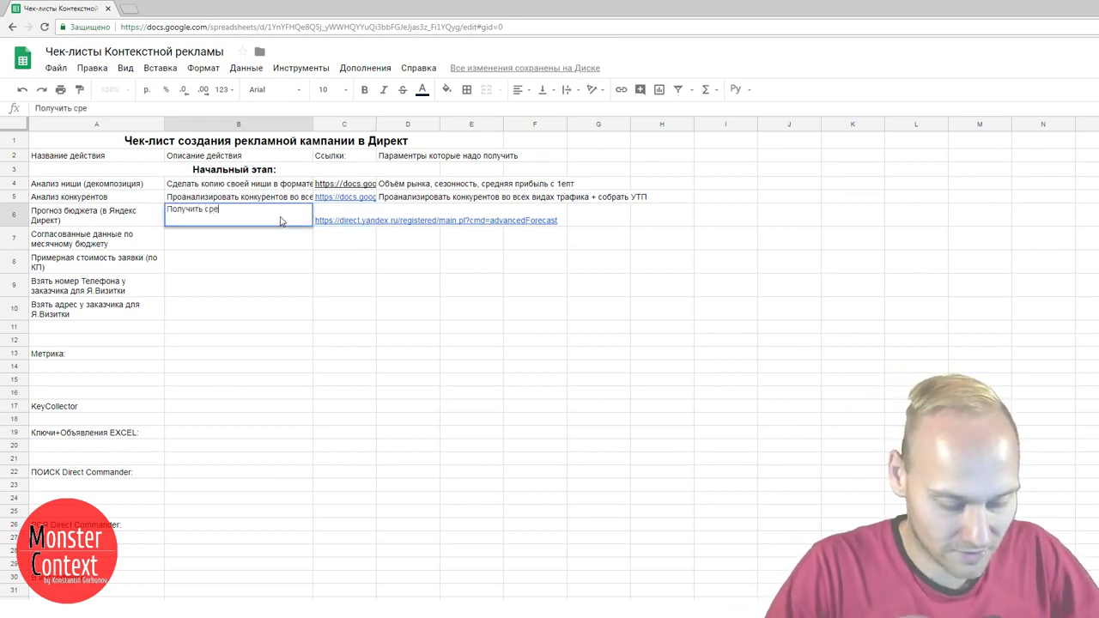
text(д. арифм)
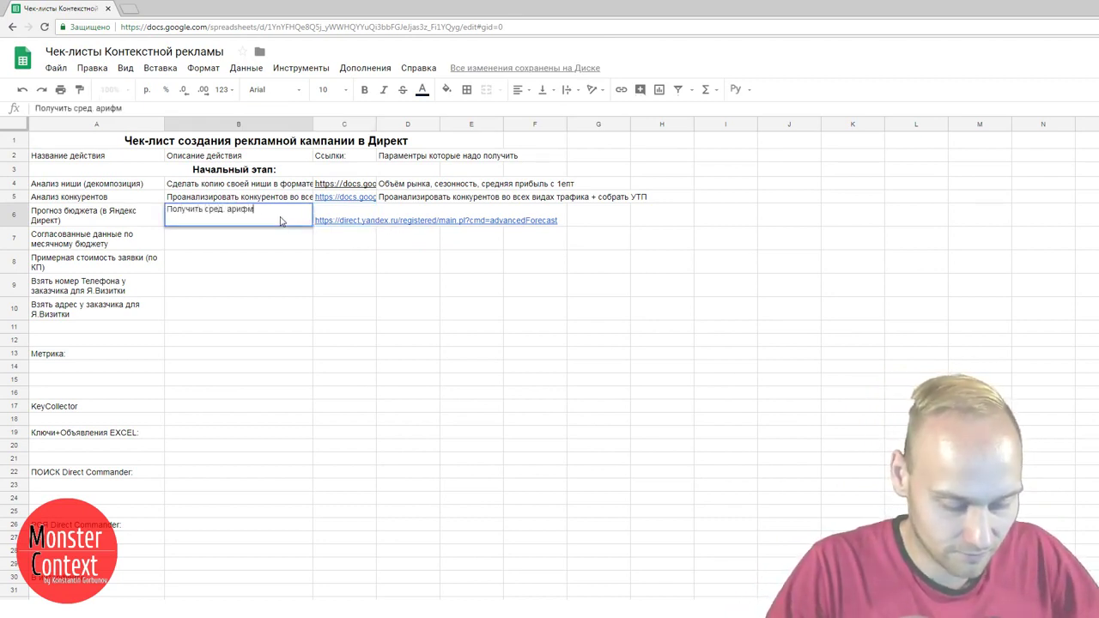
text(етич из )
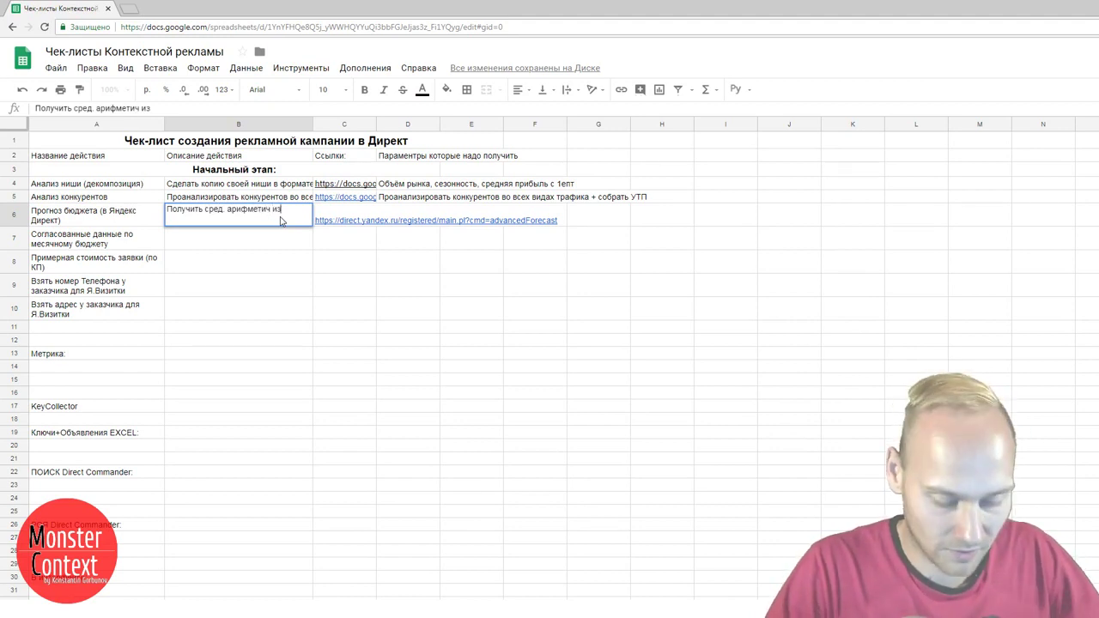
text(масок ключей)
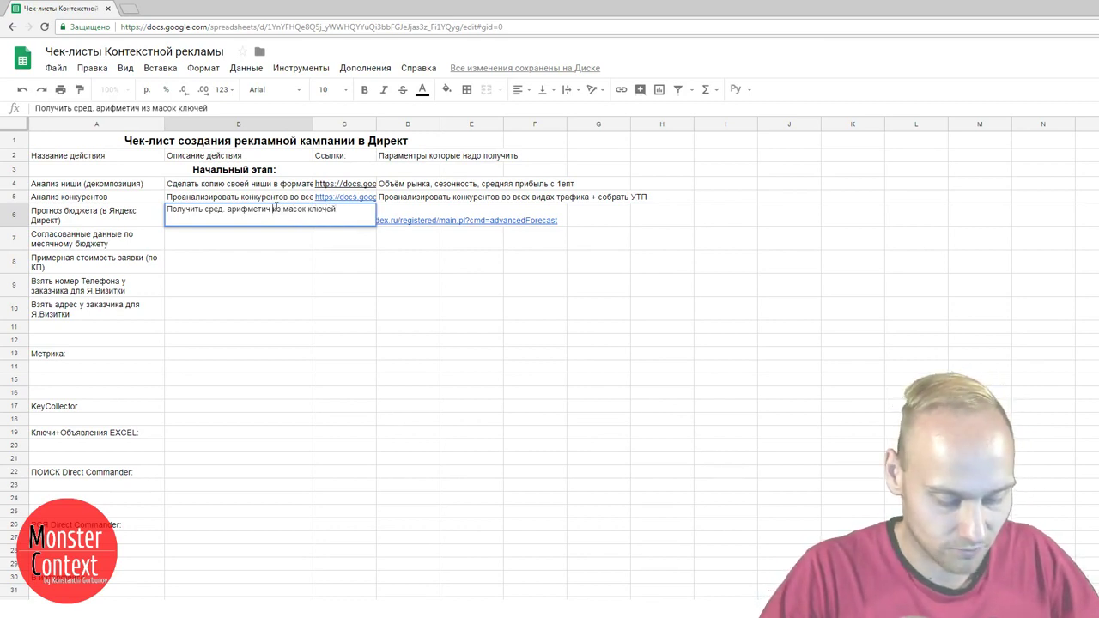
- Revise the B6 description to read "Получить сред. арифметич число из всех масок ключей"
click(276, 208)
text(число )
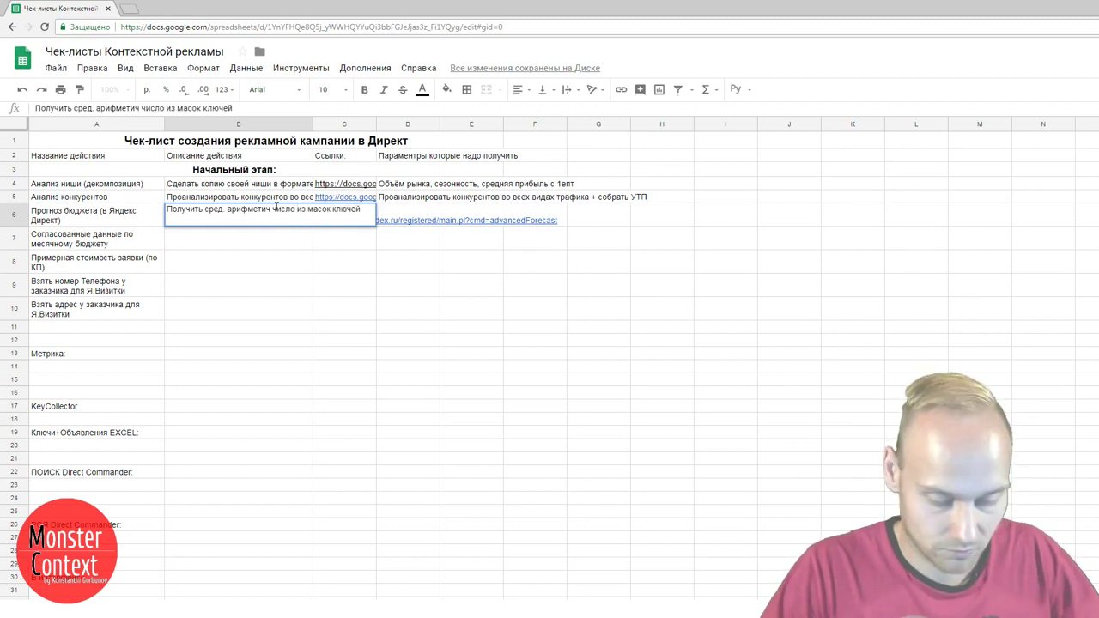
text(из)
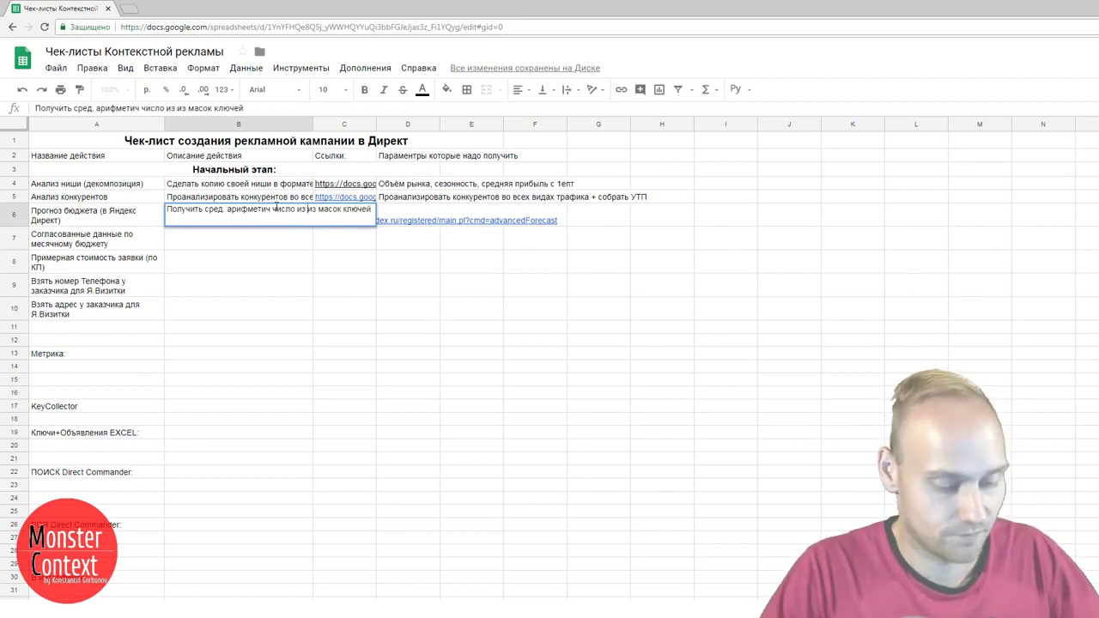
text( всех)
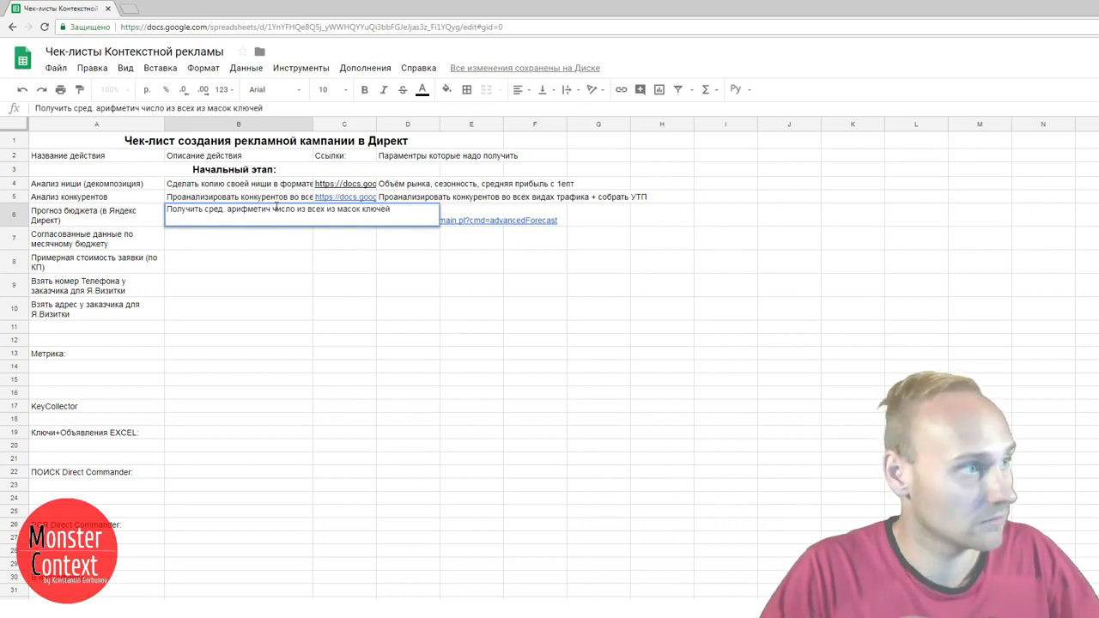
key(Delete)
key(Delete)
key(Delete)
key(End)
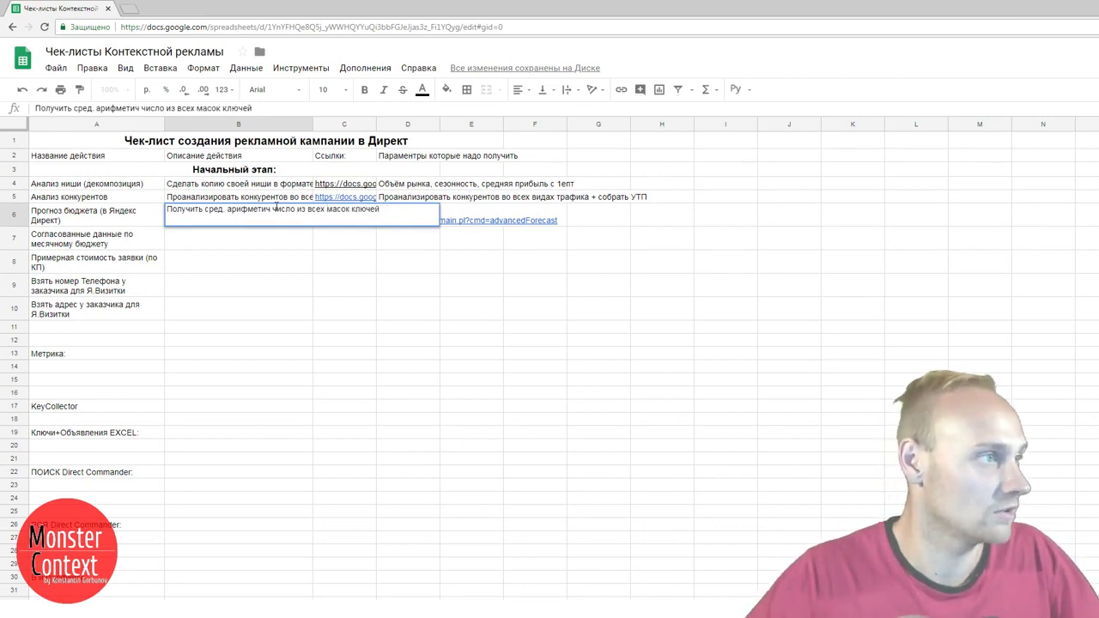
- Insert "стоимости клика" after "число" in the B6 description and commit the cell
click(297, 209)
text(стоимости к)
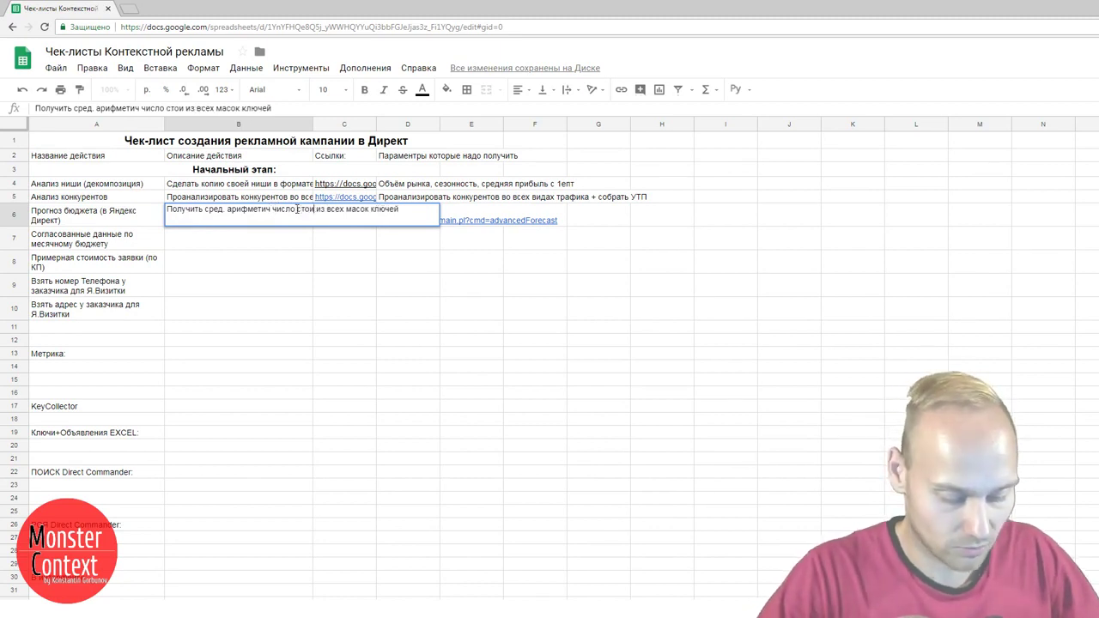
text(лика)
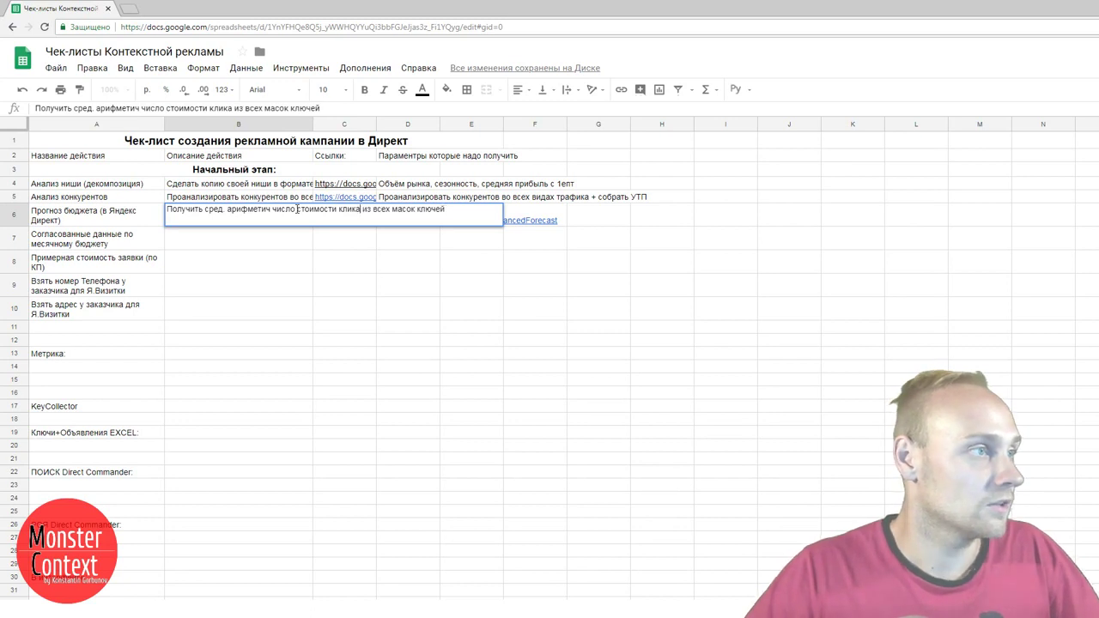
key(Return)
- Correct the spelling of the D2 column header to "Параметры которые надо получить"
click(496, 219)
click(495, 159)
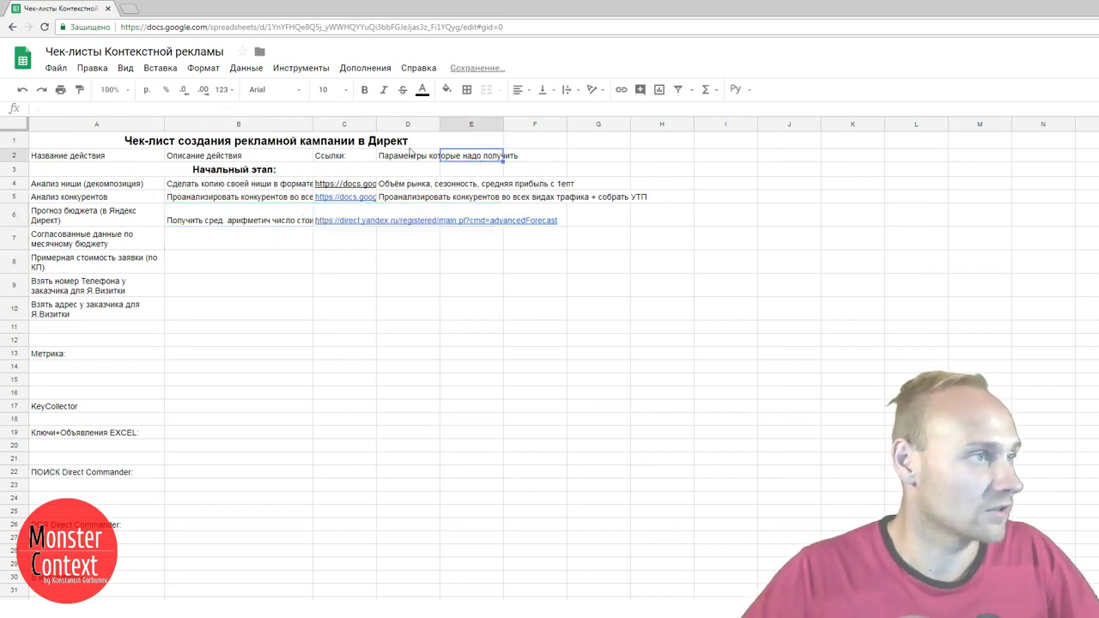
key(Up)
key(Down)
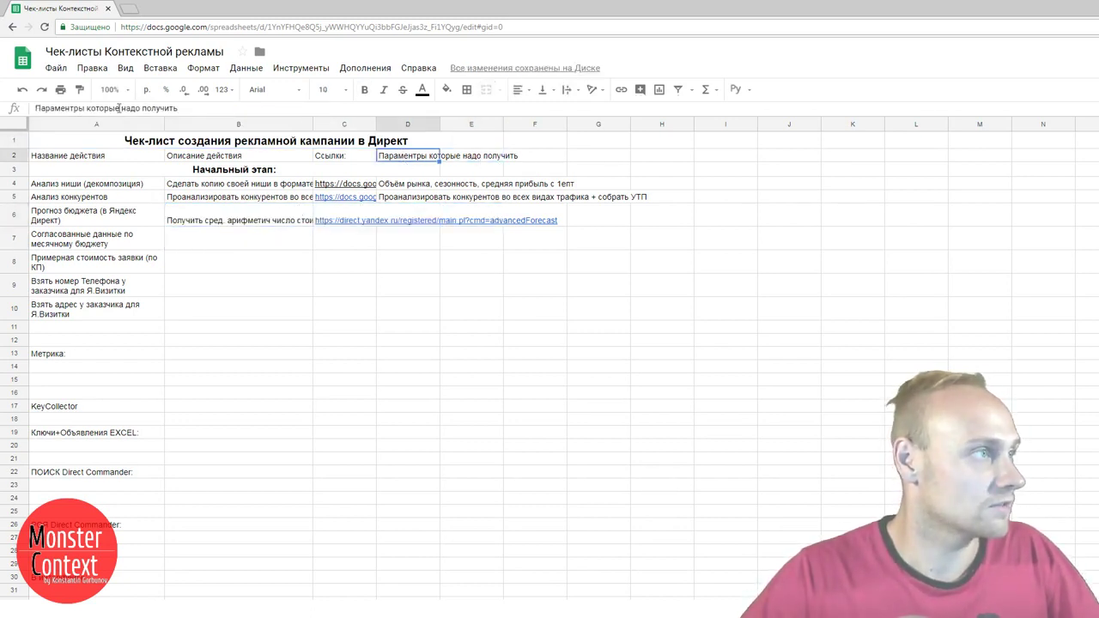
click(81, 109)
key(Return)
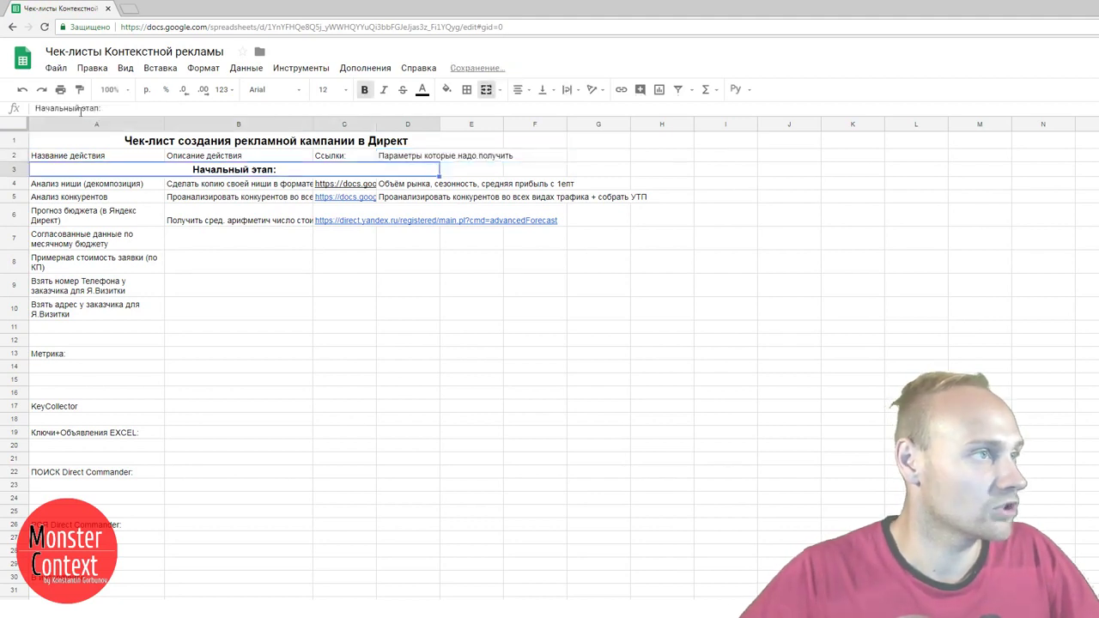
- Add the column header "Пример" in cell E2
click(453, 158)
text(Пример.)
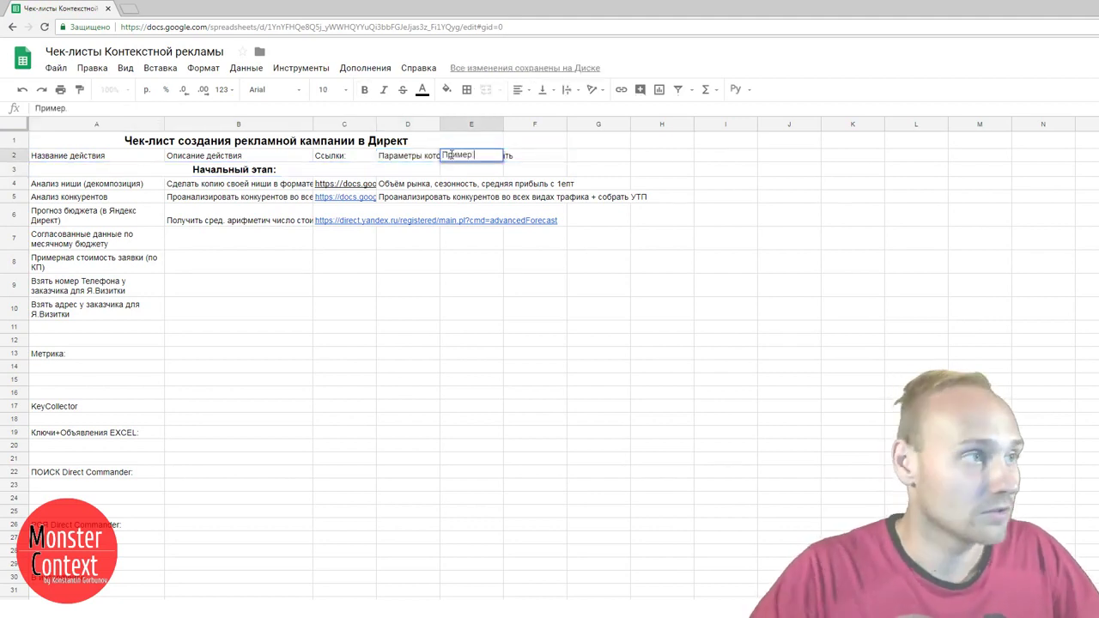
key(Return)
- Copy the "Прогноз средней ставки, руб." heading from the Yandex Direct budget forecast into cell E6 and follow it with "+"
click(483, 220)
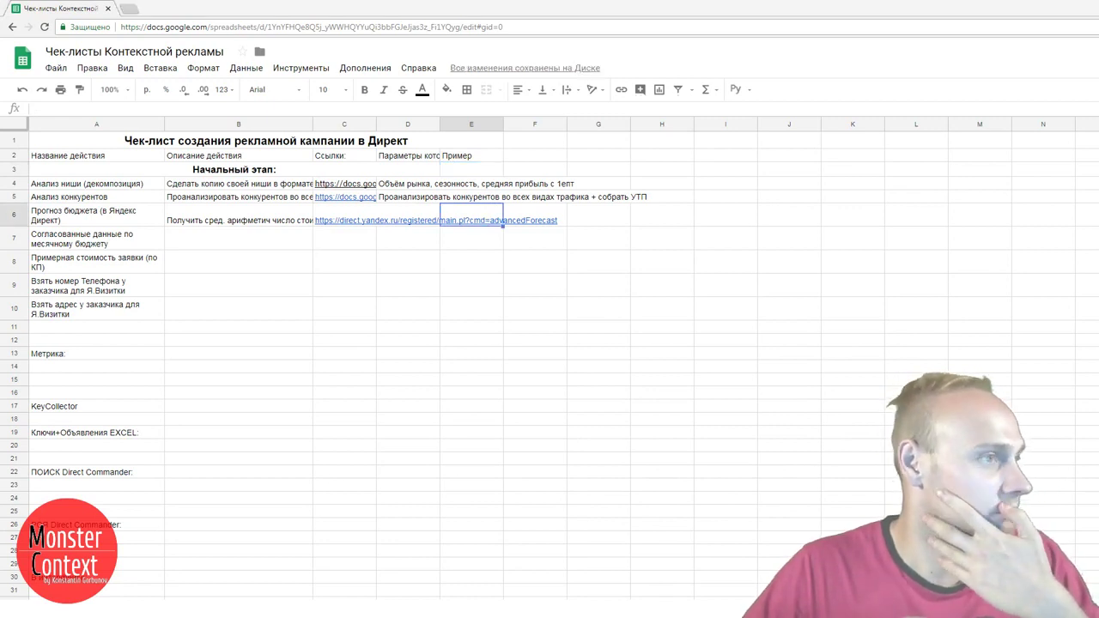
key(alt+Tab)
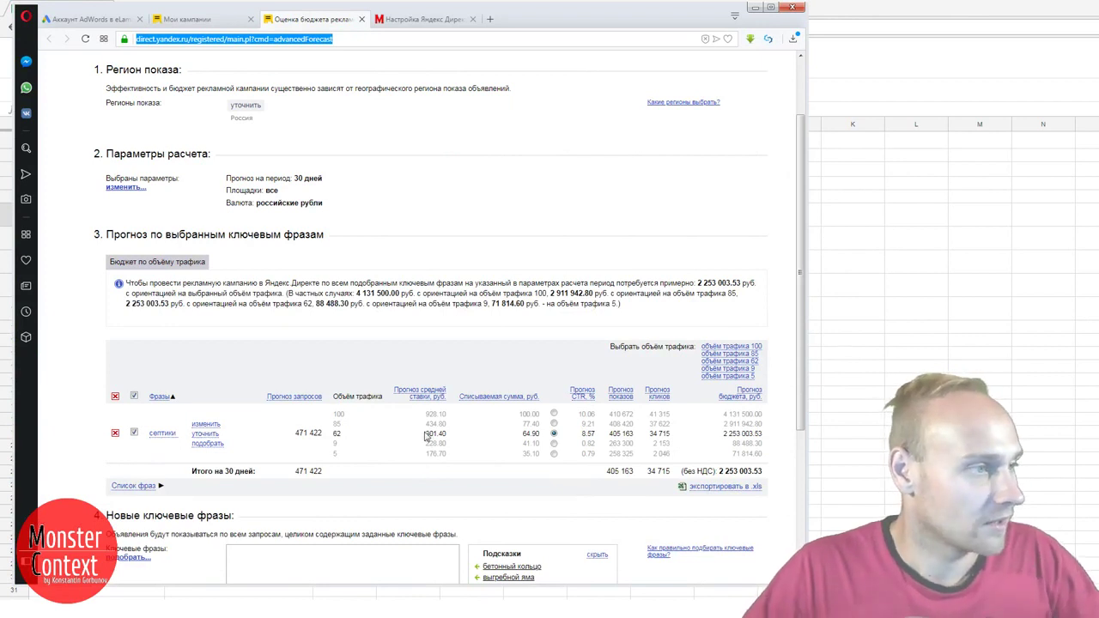
drag(431, 438, 447, 402)
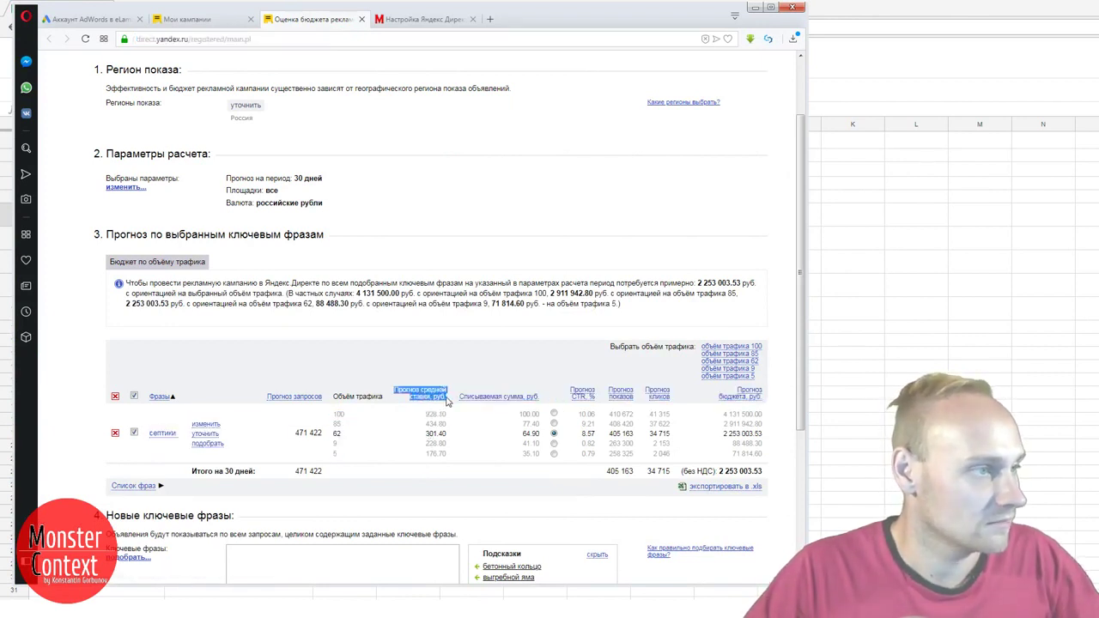
key(alt+Tab)
key(Return)
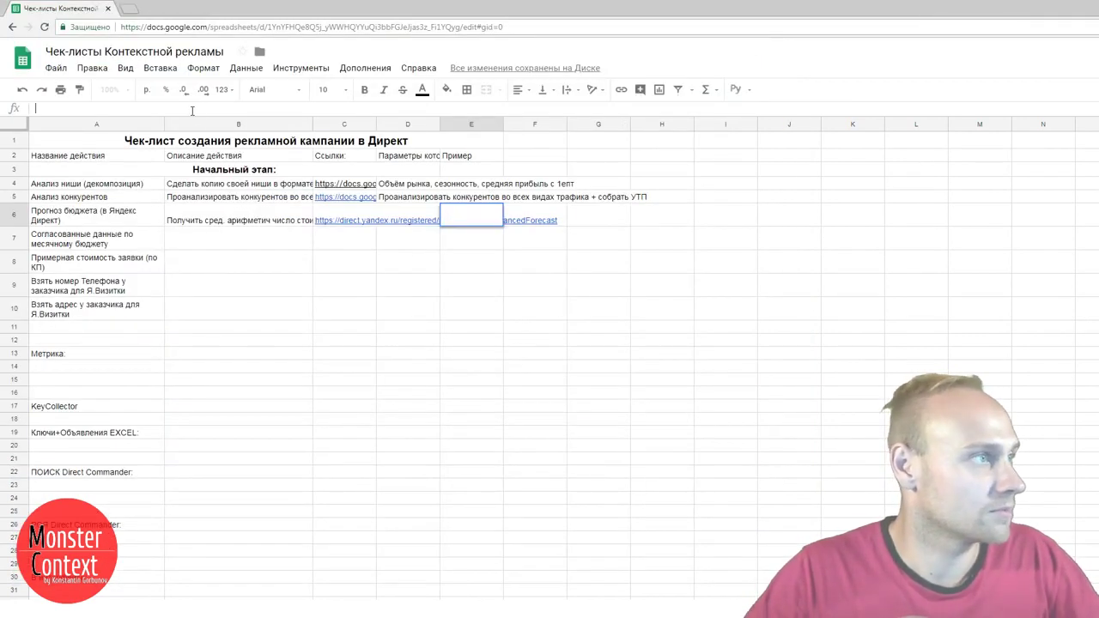
text(Прогноз средней ставки, руб.)
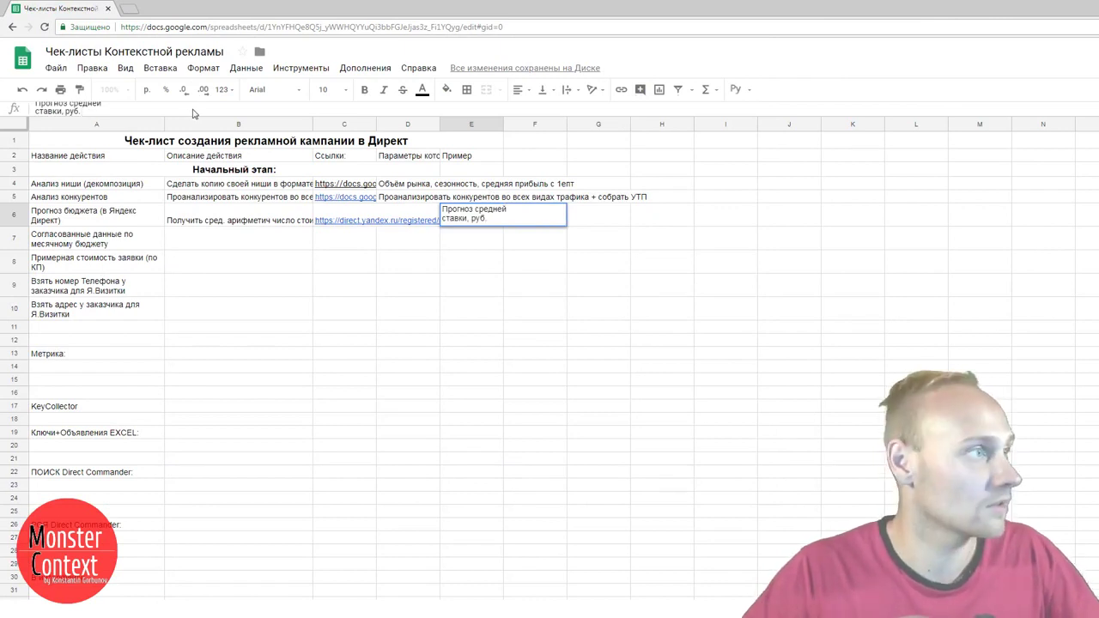
text(+)
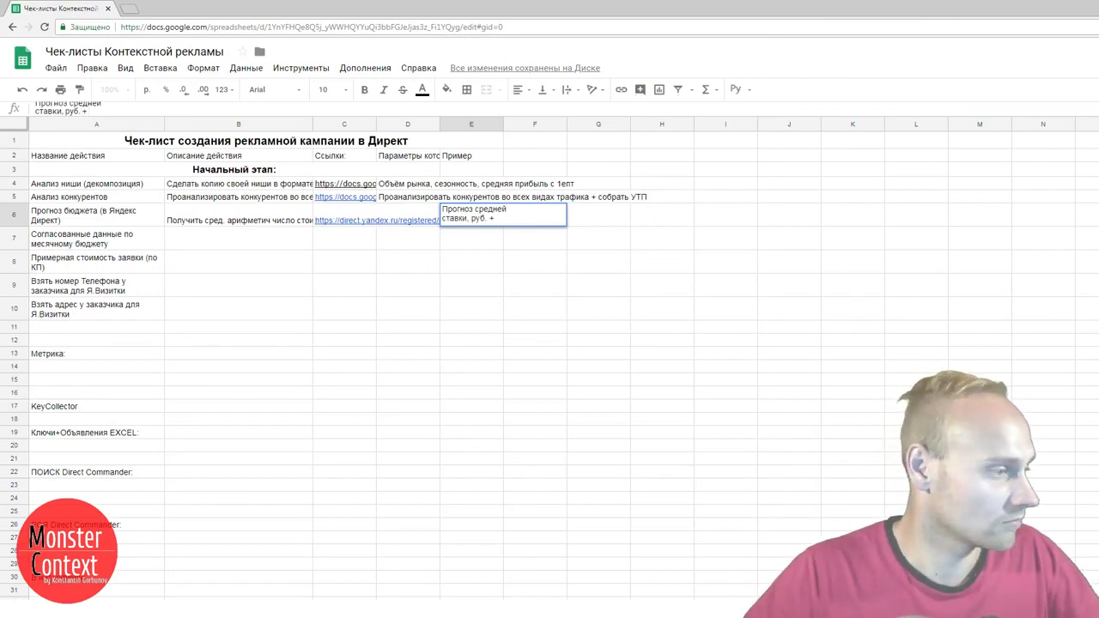
- Copy "Списываемая сумма, руб." from the Yandex Direct forecast, append it to the E6 example and finish the formula with "/ 2"
key(alt+Tab)
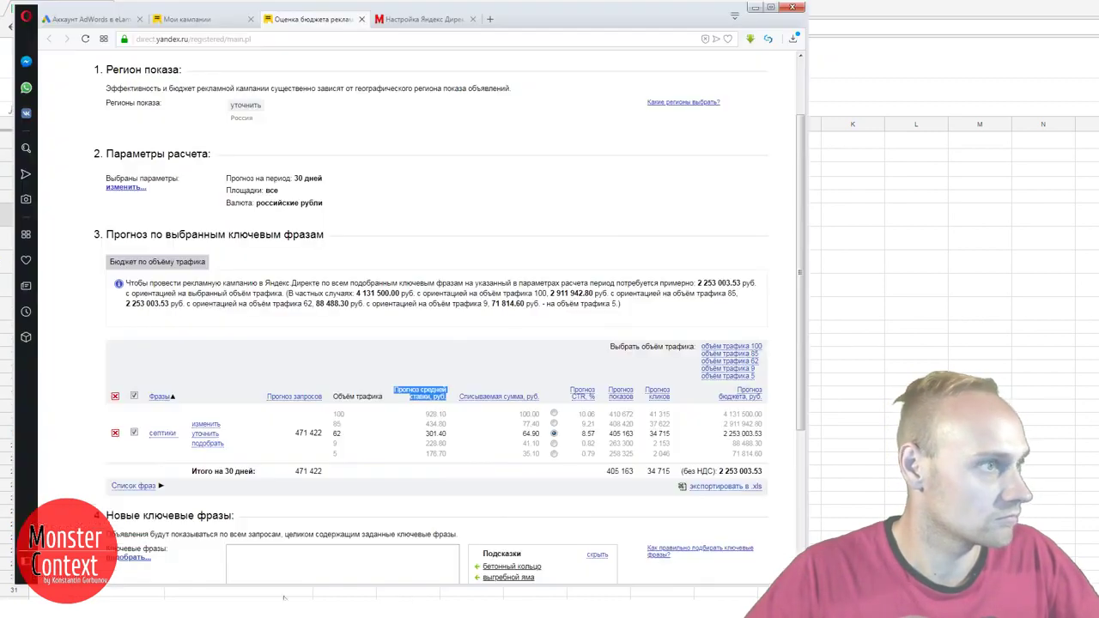
drag(460, 397, 533, 397)
key(ctrl+c)
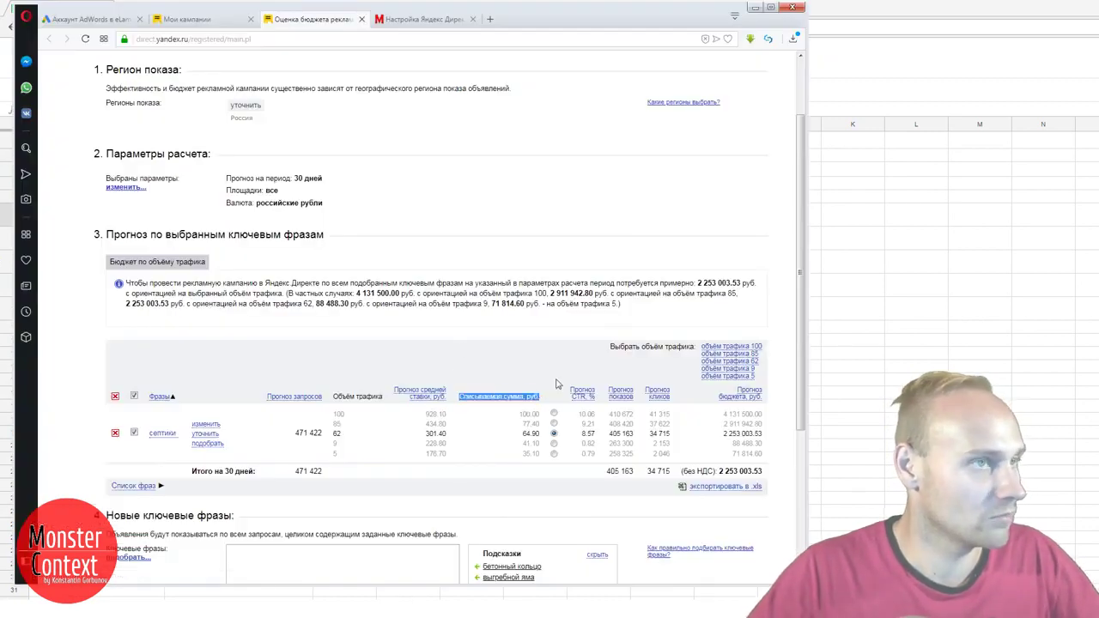
key(alt+Tab)
key(ctrl+v)
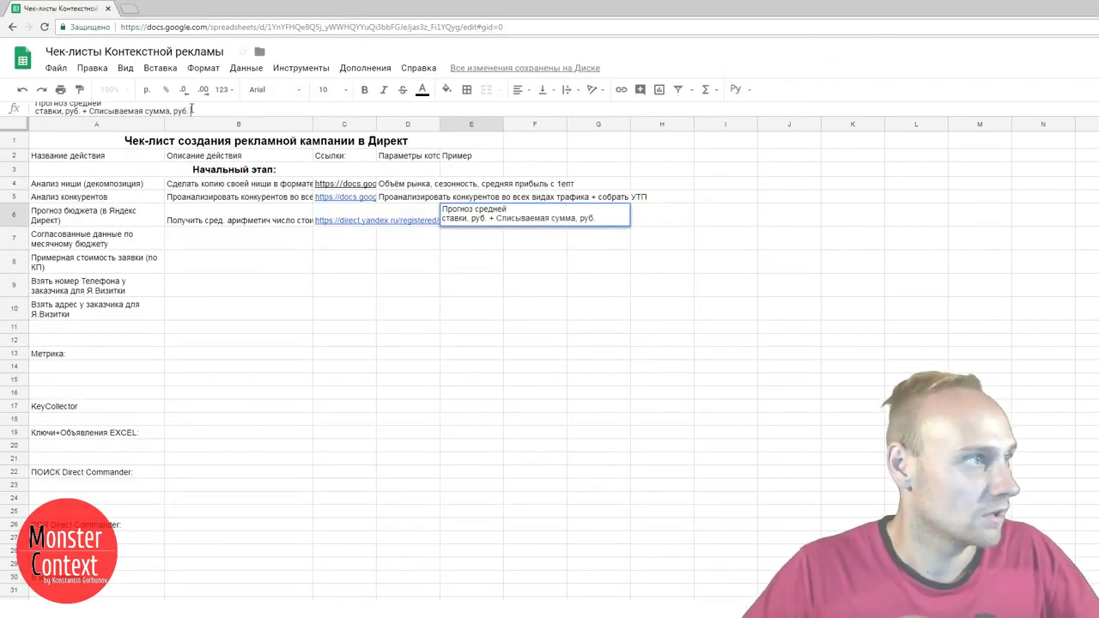
text(/ 2)
key(Return)
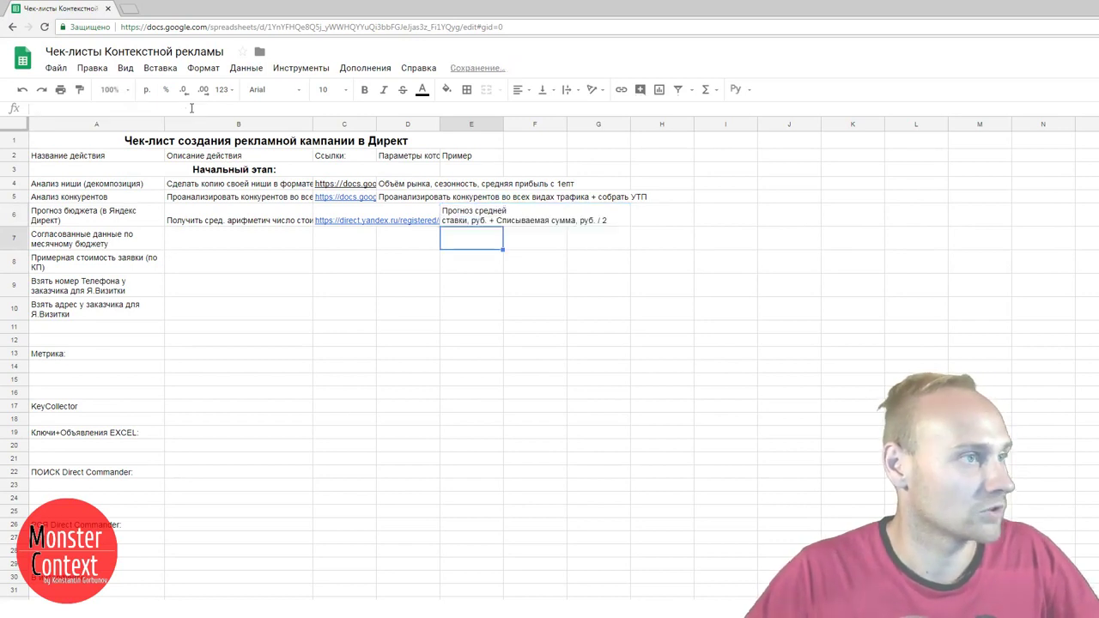
click(487, 227)
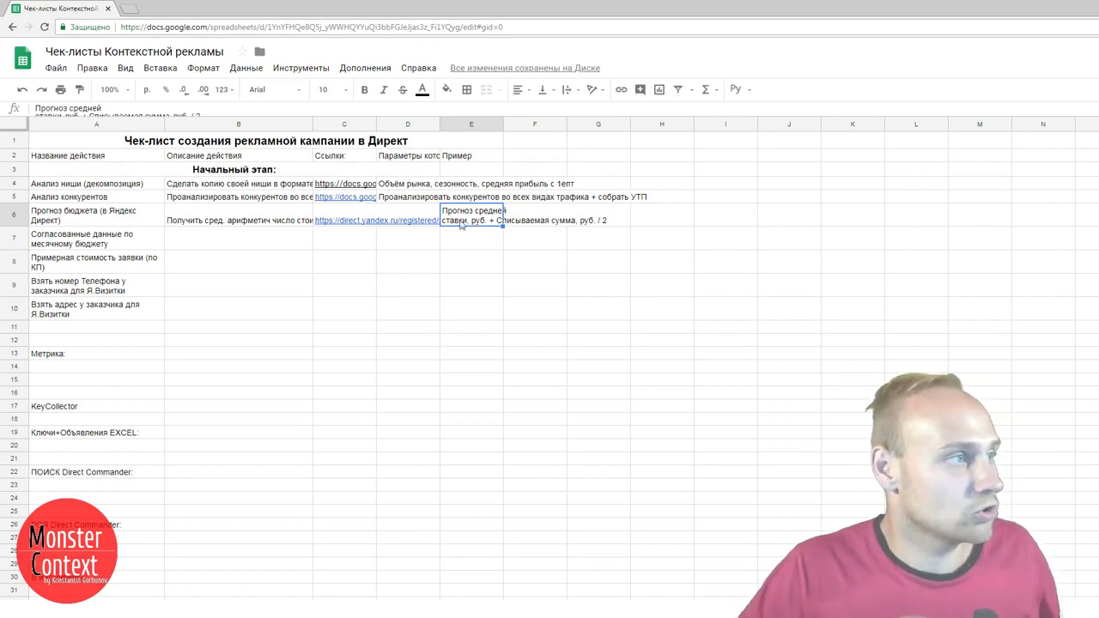
click(91, 199)
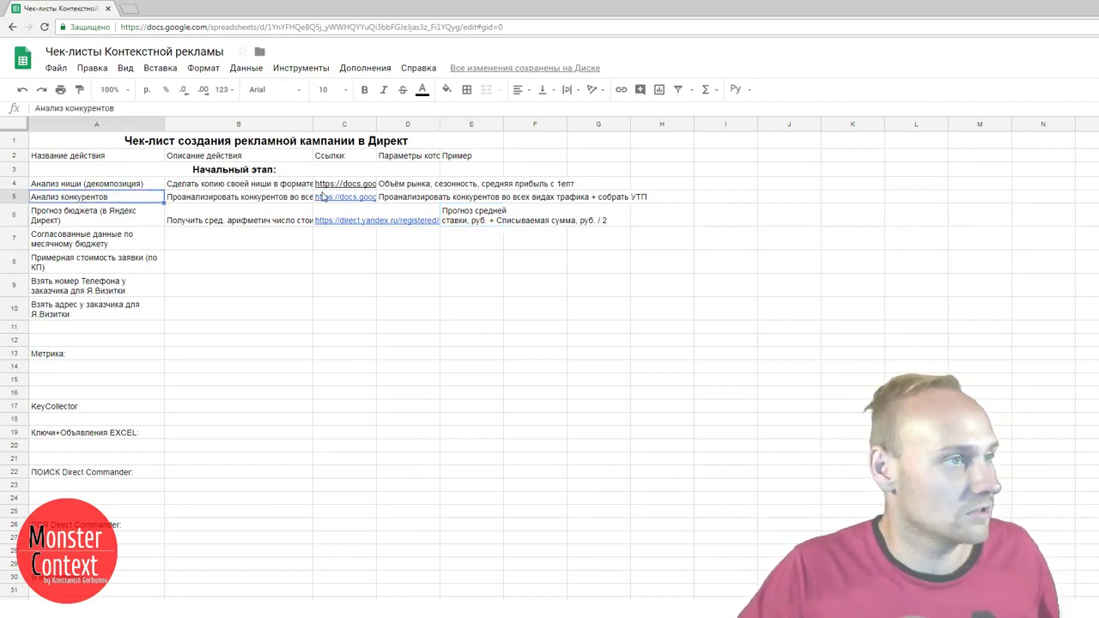
drag(78, 203, 74, 194)
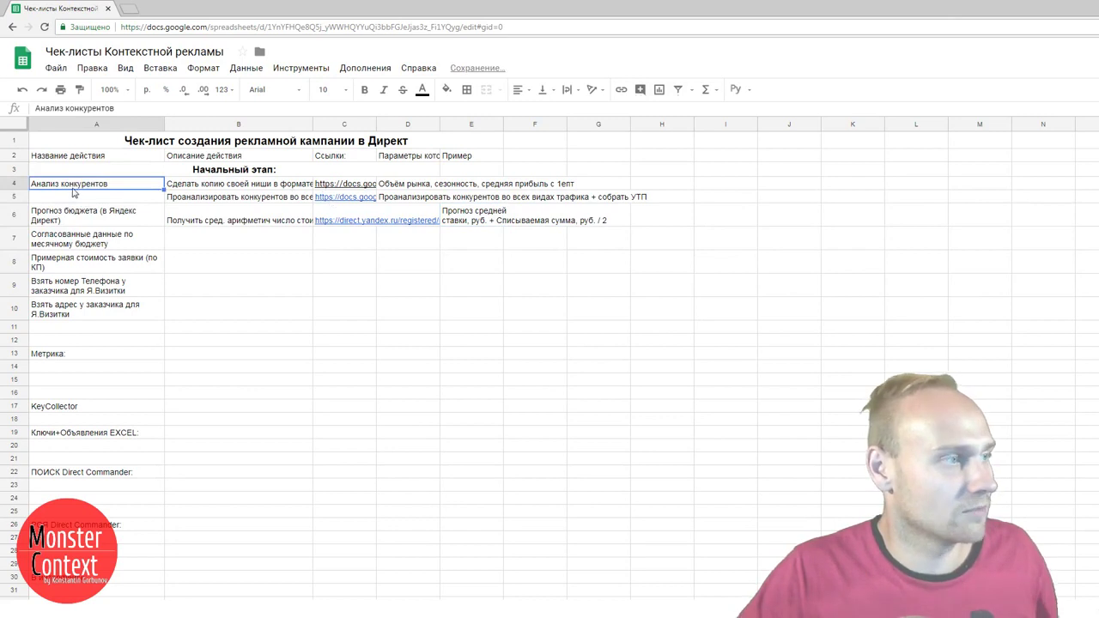
key(ctrl+z)
- Switch to the niche decomposition spreadsheet and examine the first niche's goal, predicted click price and advertising budget, then return to the checklist
click(341, 185)
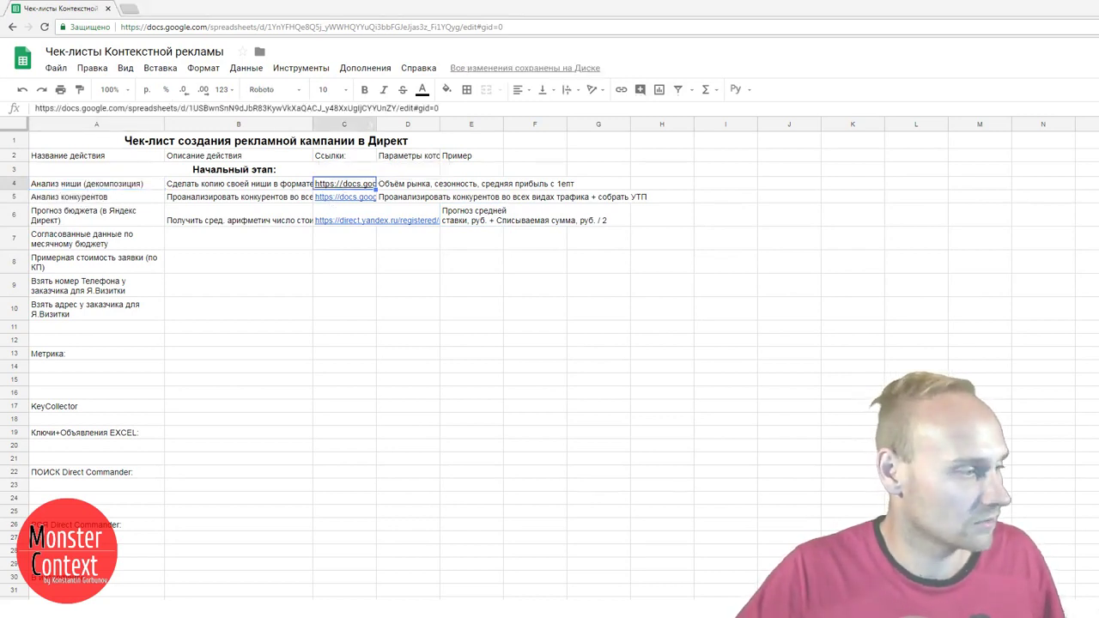
key(alt+Tab)
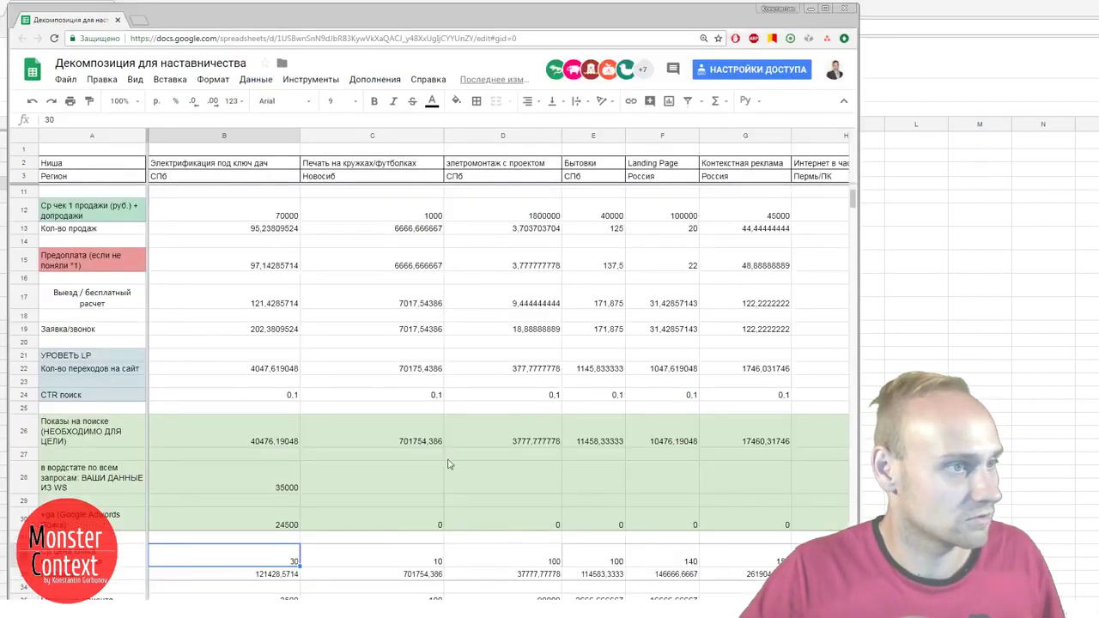
scroll(312, 500, down, 1)
scroll(311, 501, up, 1)
scroll(312, 500, down, 1)
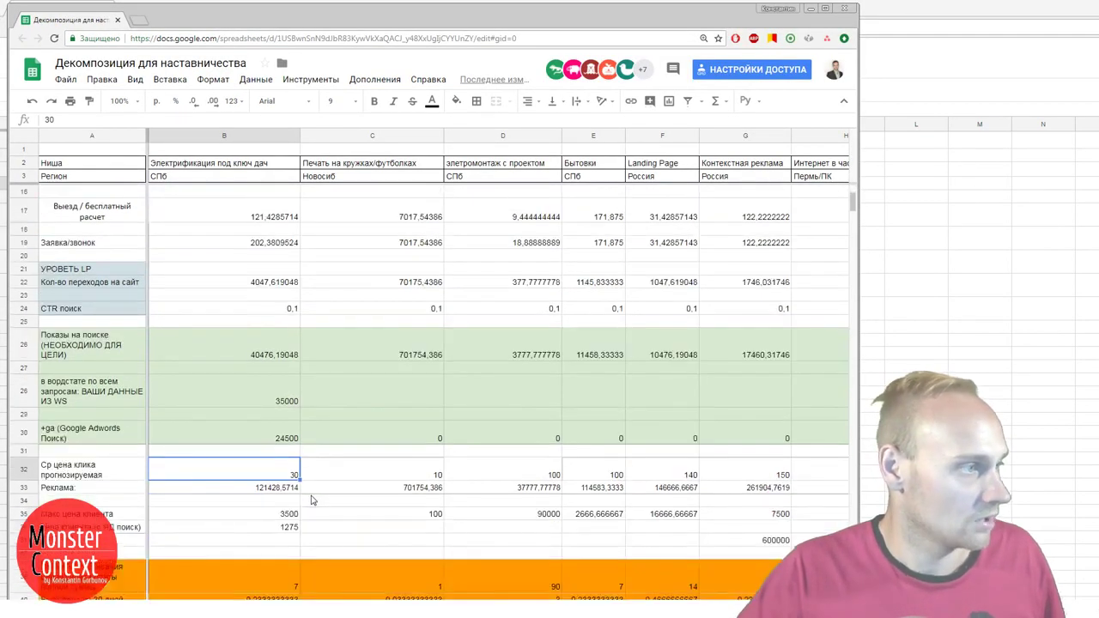
click(270, 489)
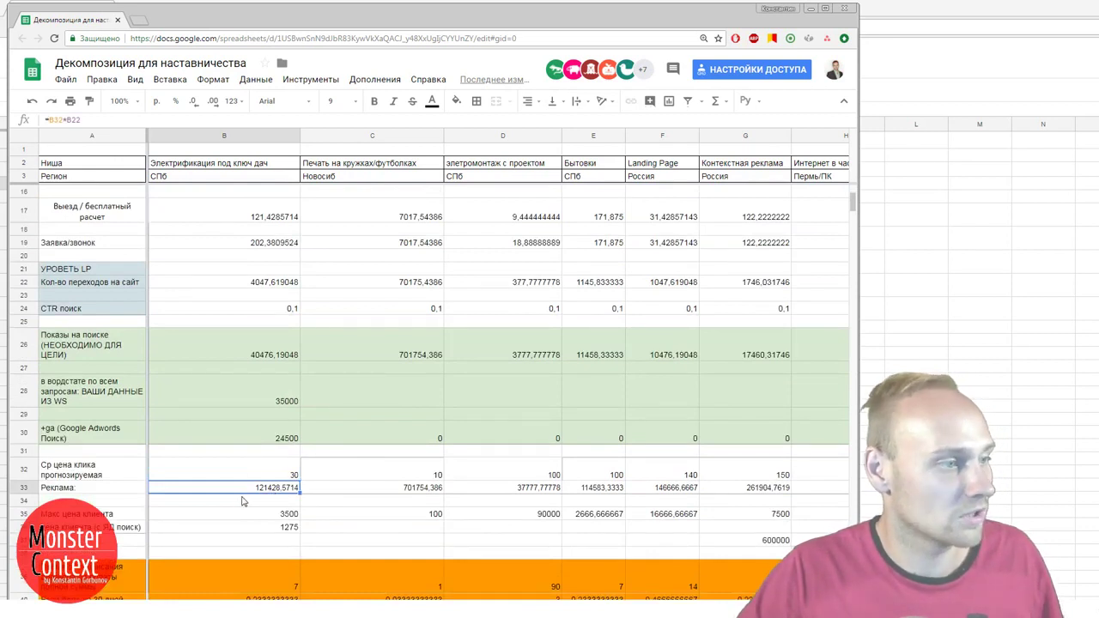
scroll(251, 490, up, 5)
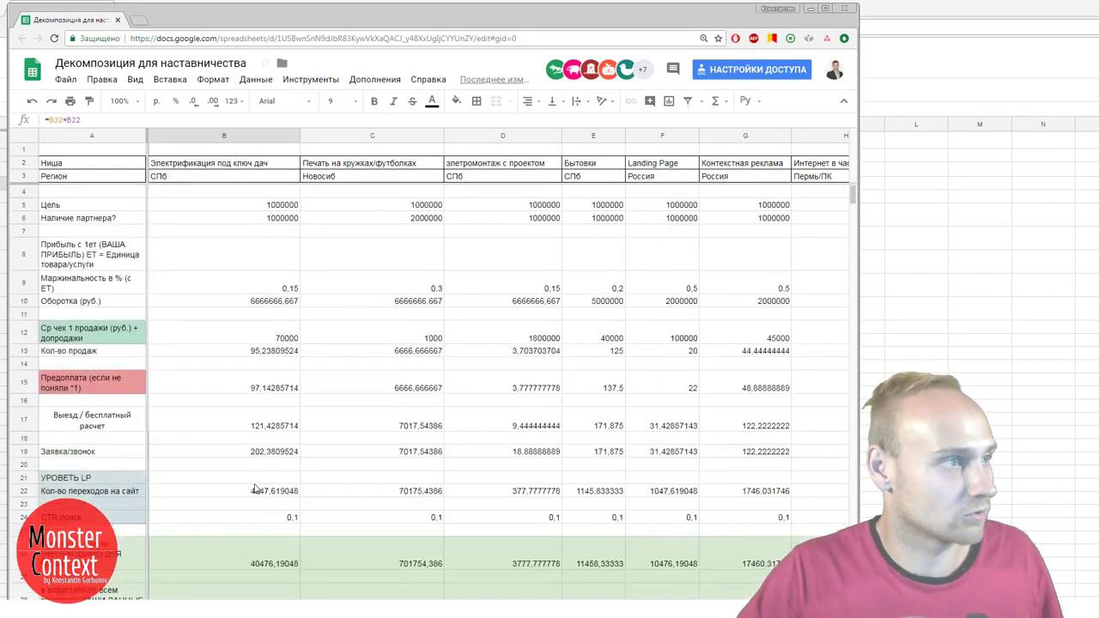
click(247, 209)
scroll(246, 208, down, 5)
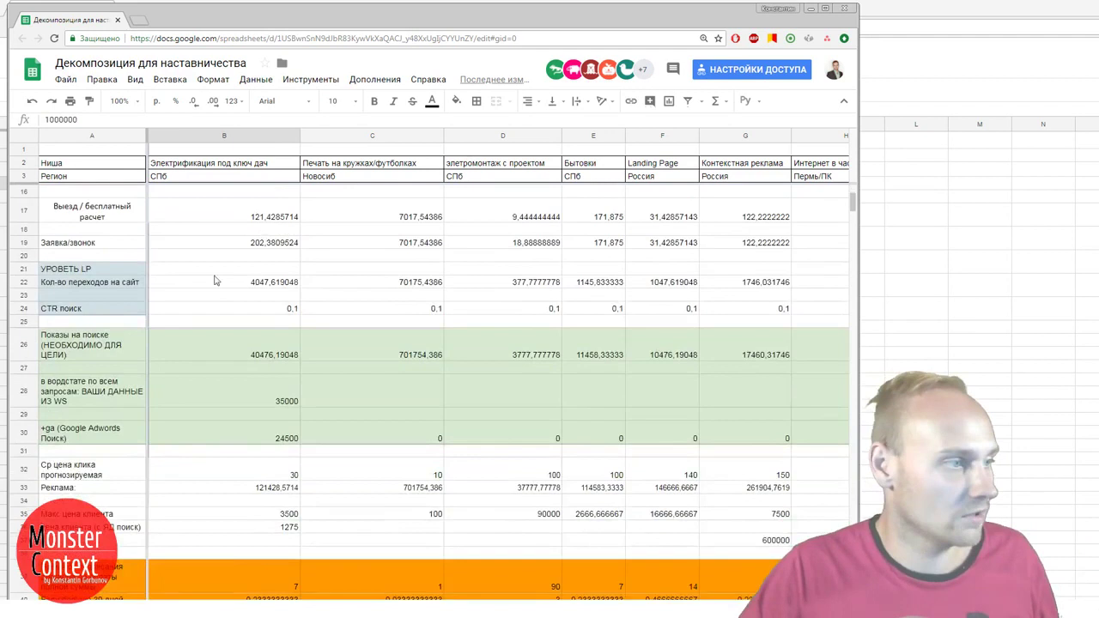
click(262, 490)
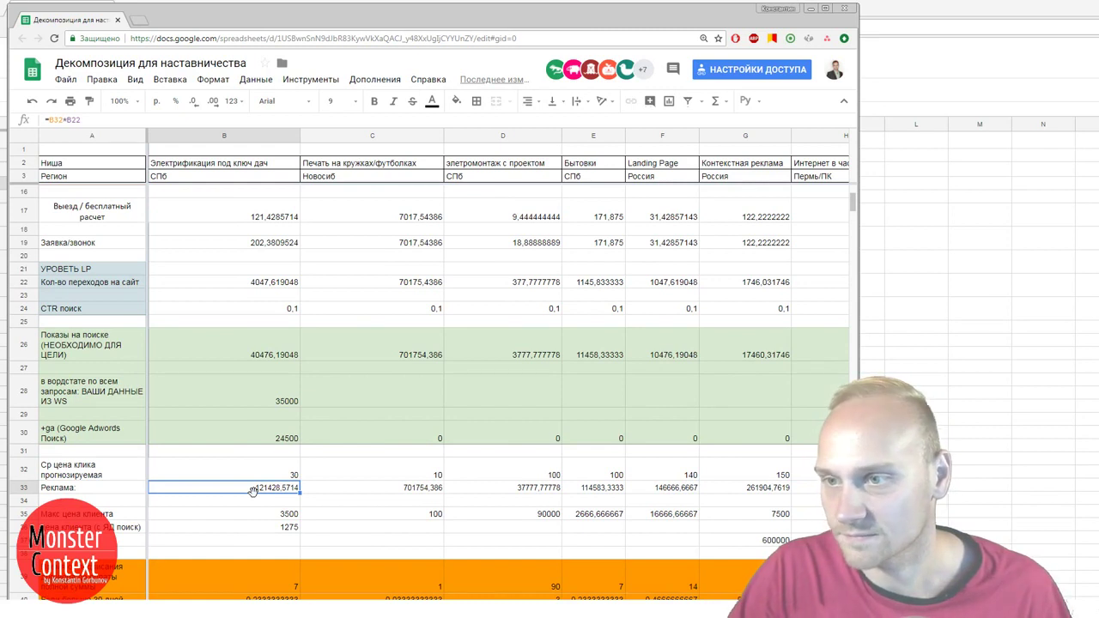
click(911, 7)
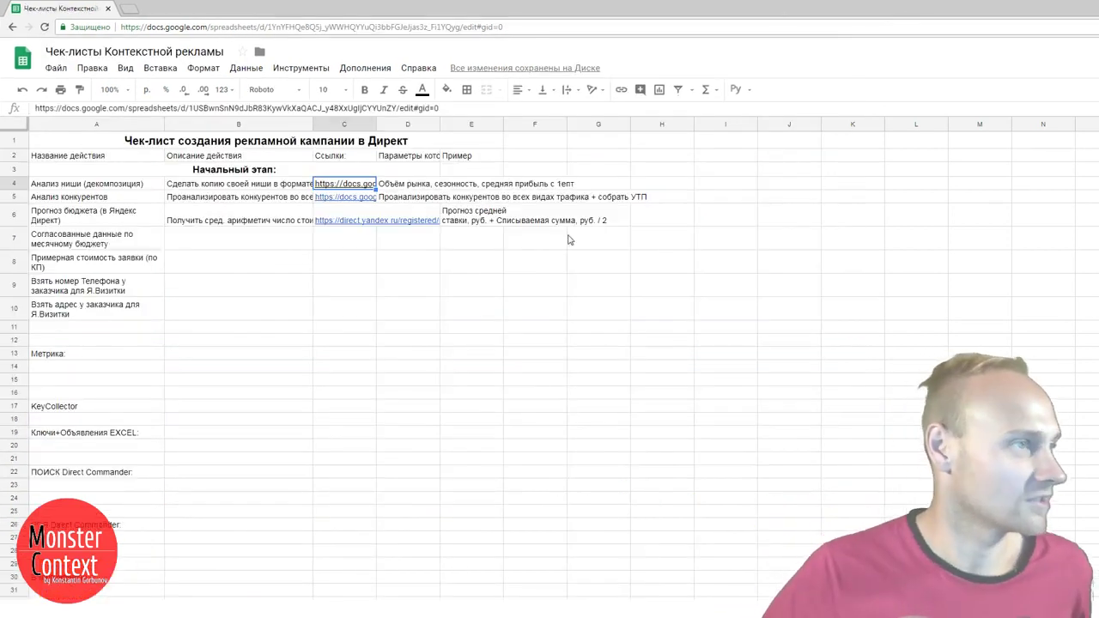
- Enter "Получить месячный бюджет?" as the description of the agreed monthly budget action in cell B7
click(281, 244)
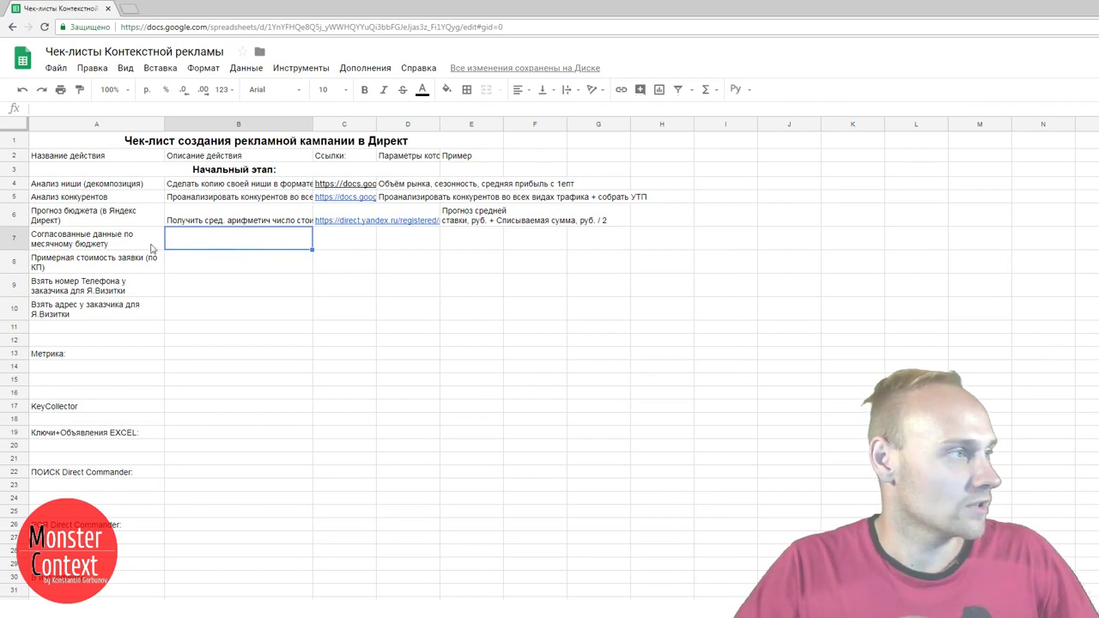
click(108, 249)
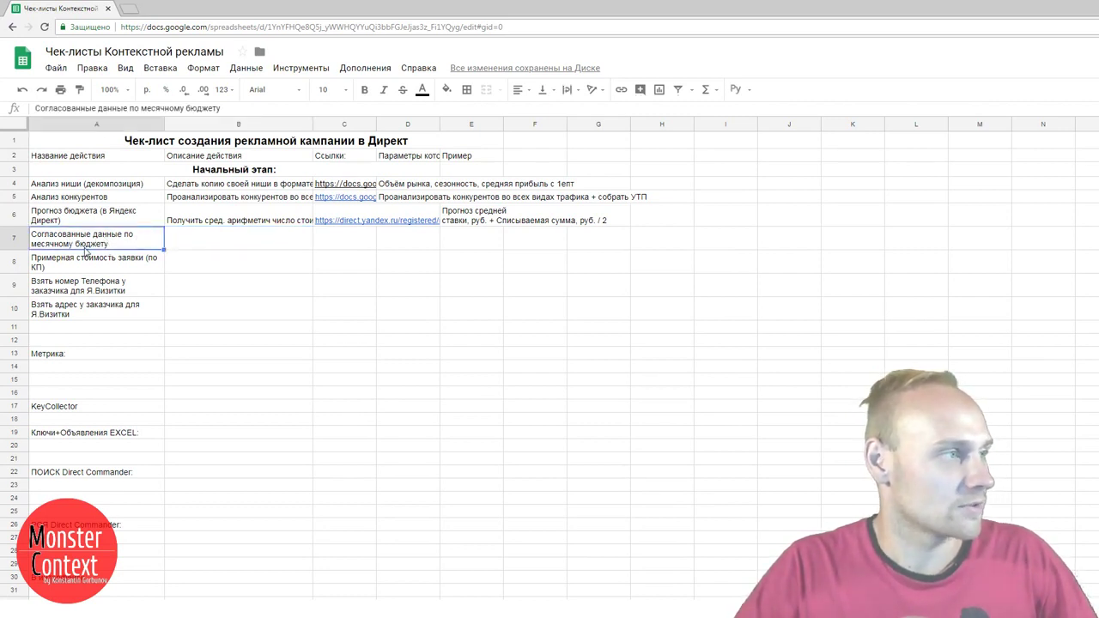
click(204, 240)
text(Полу)
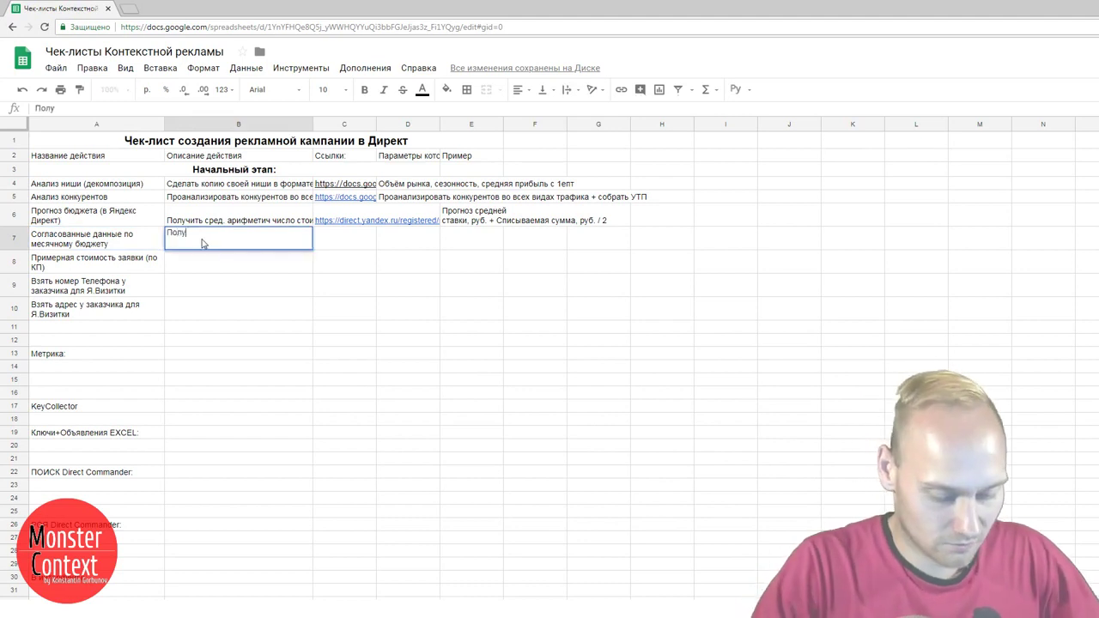
text(чить меся)
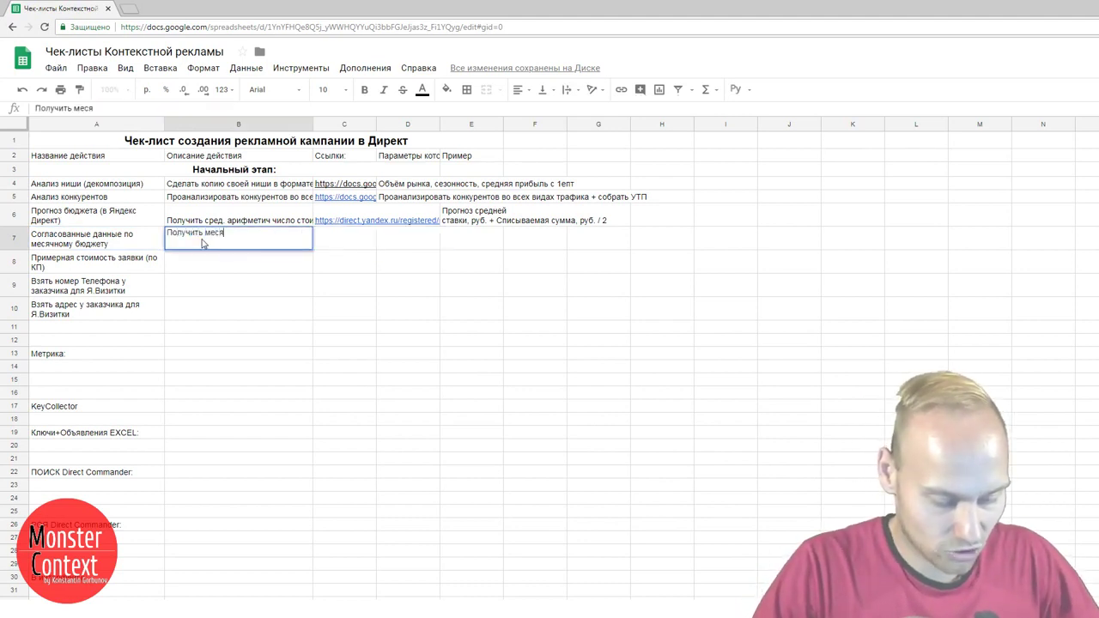
text(чный бюджет?)
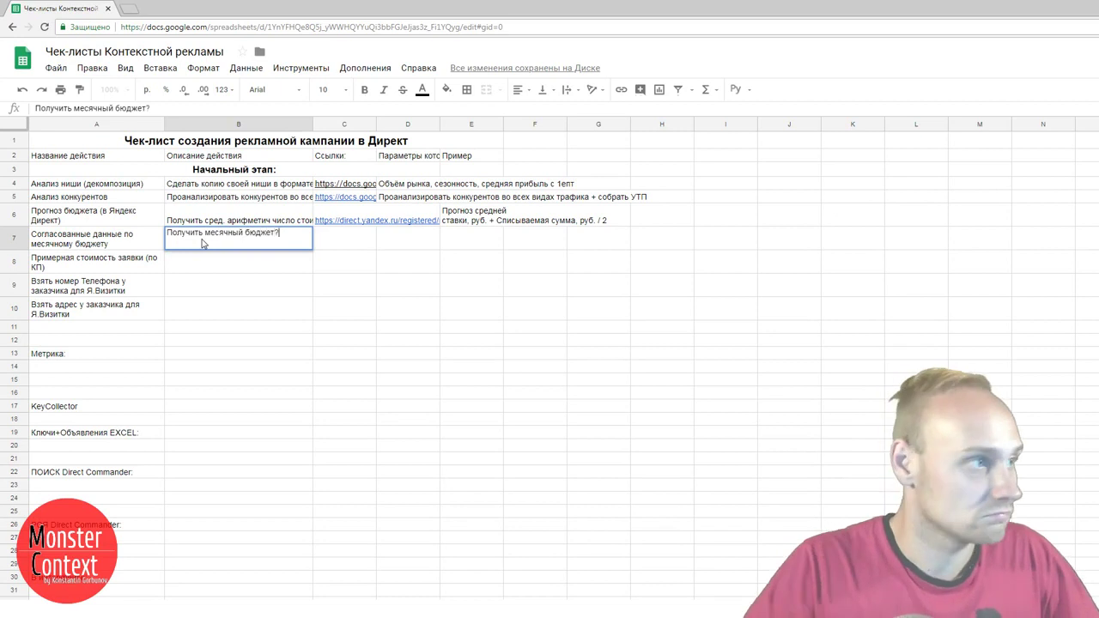
key(Return)
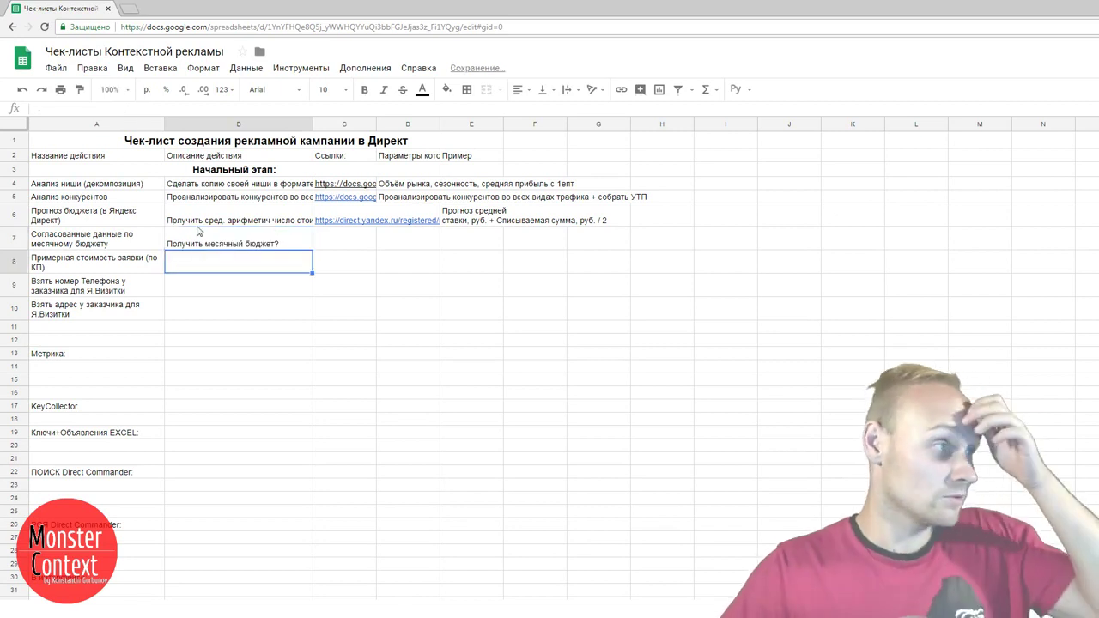
- Append "Получаем его из декомпозиции" to the monthly budget description in cell B7
click(291, 244)
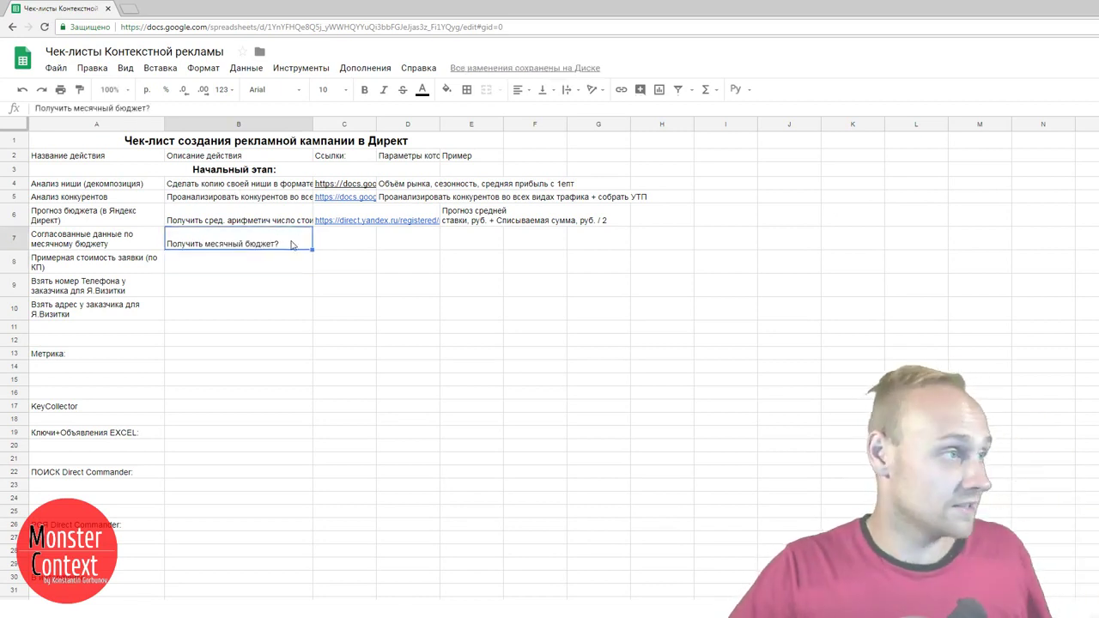
click(251, 184)
click(272, 242)
click(407, 243)
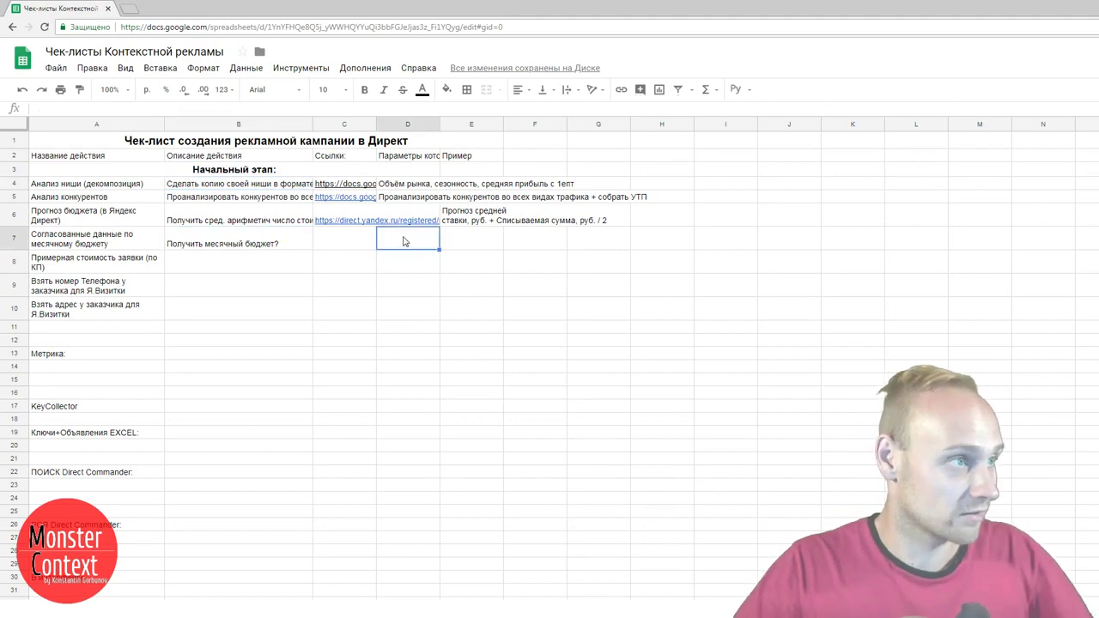
click(273, 248)
click(175, 108)
text(П)
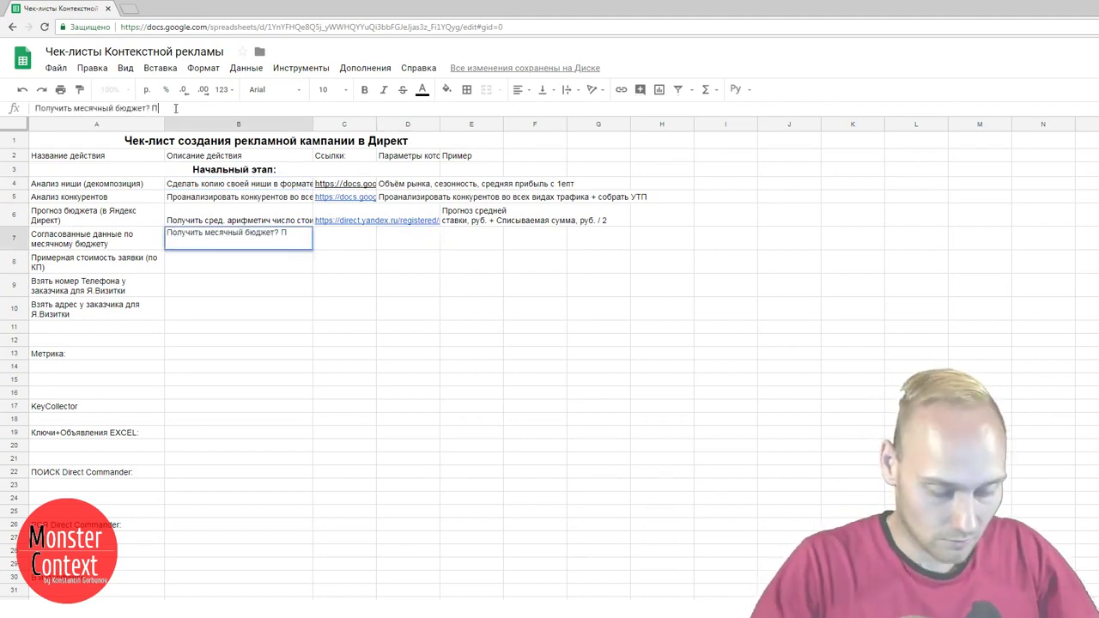
text(олучаем его их)
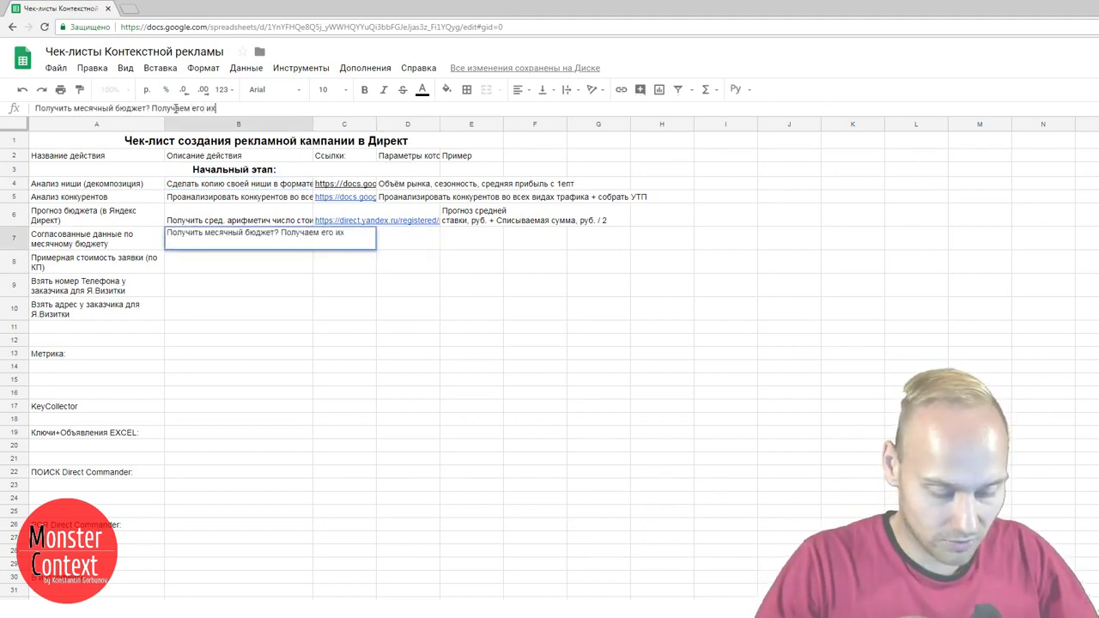
key(BackSpace)
text(з де)
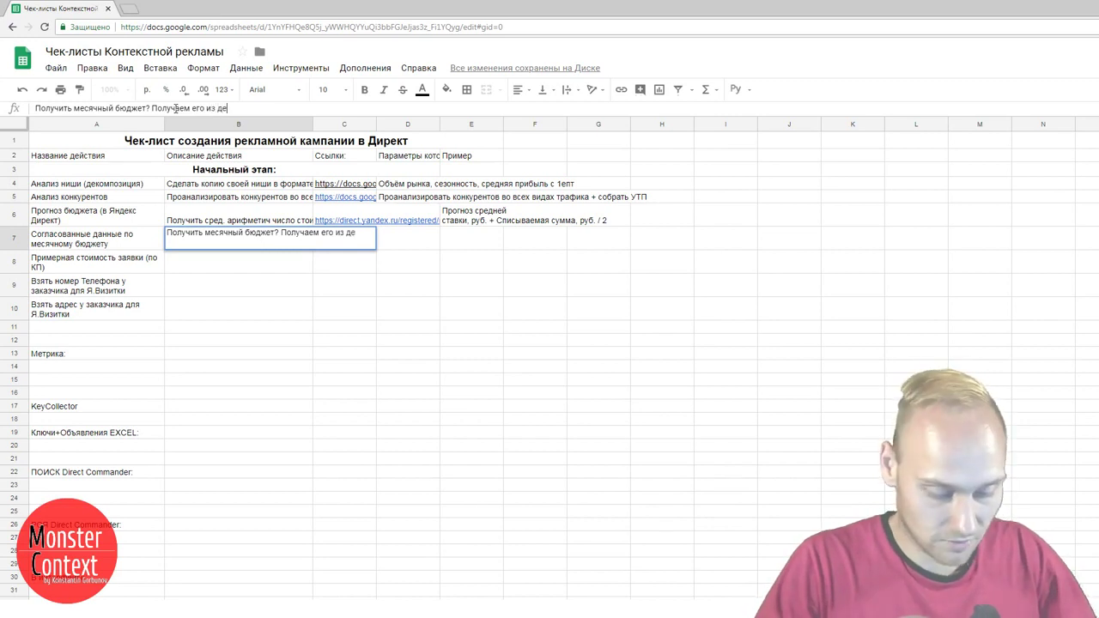
text(компзиции)
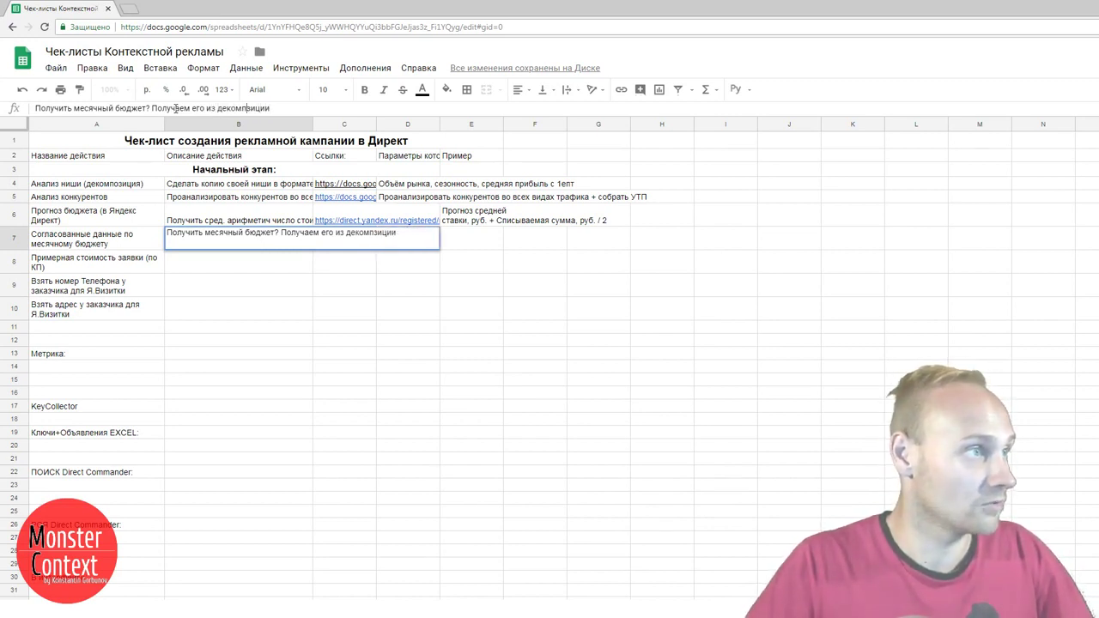
text(оз)
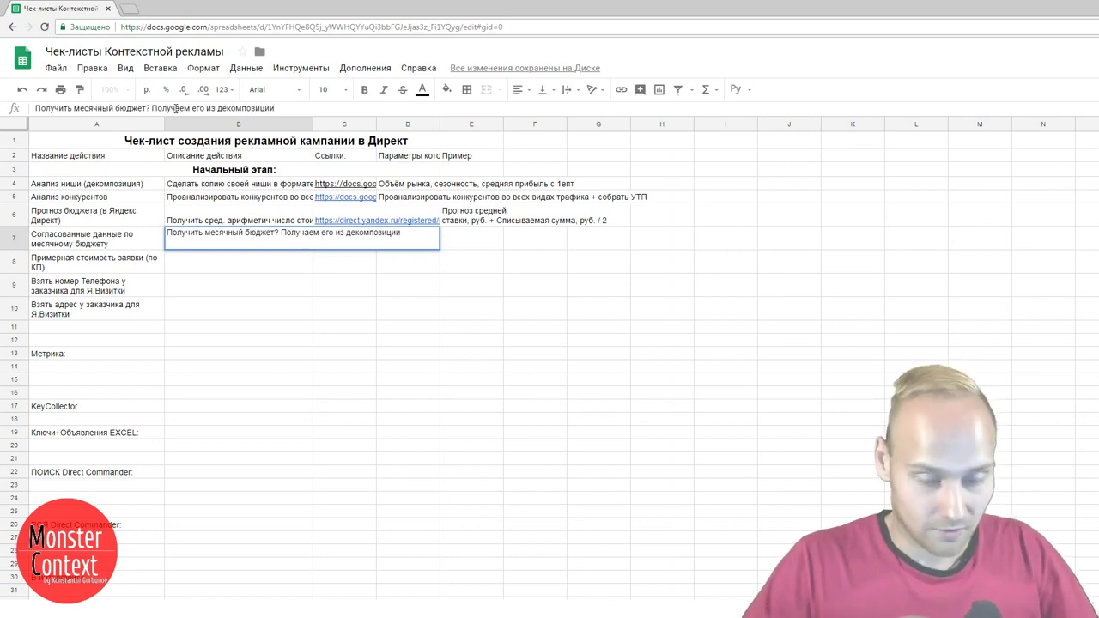
key(Return)
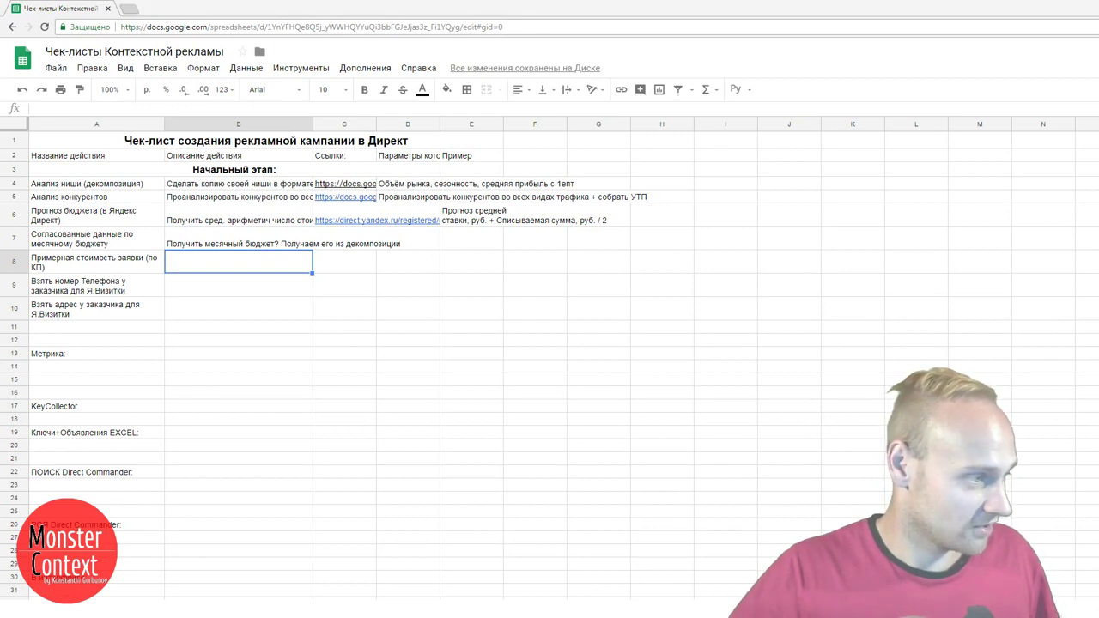
- Switch to the niche decomposition spreadsheet and examine the first niche's rows from goal and sales to leads, site visits and advertising, then return to the checklist
key(alt+Tab)
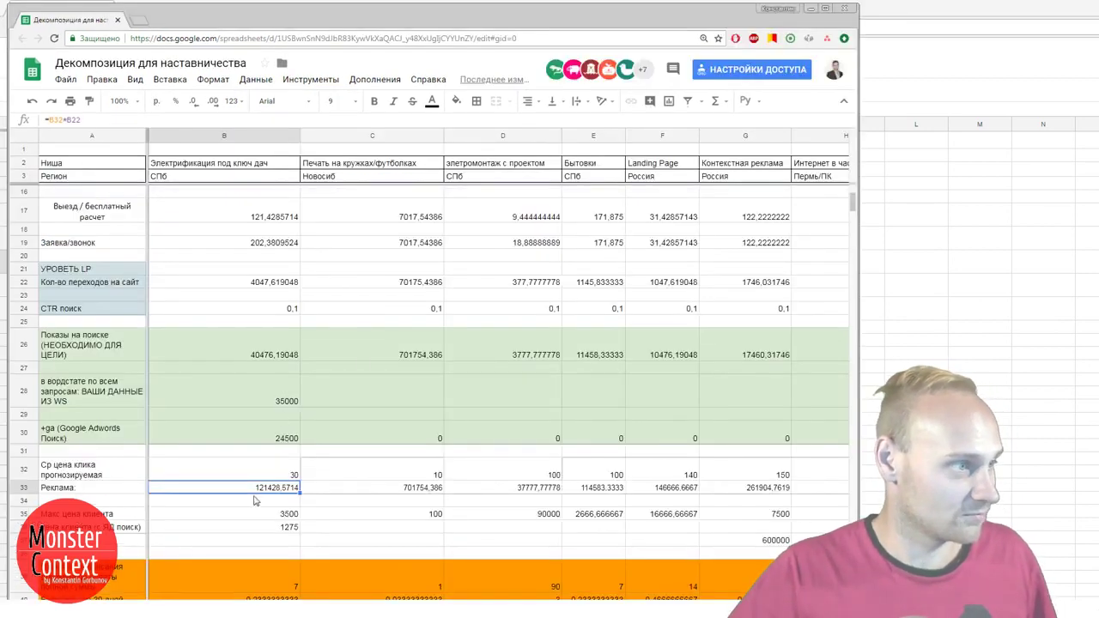
scroll(255, 485, down, 2)
scroll(255, 485, down, 3)
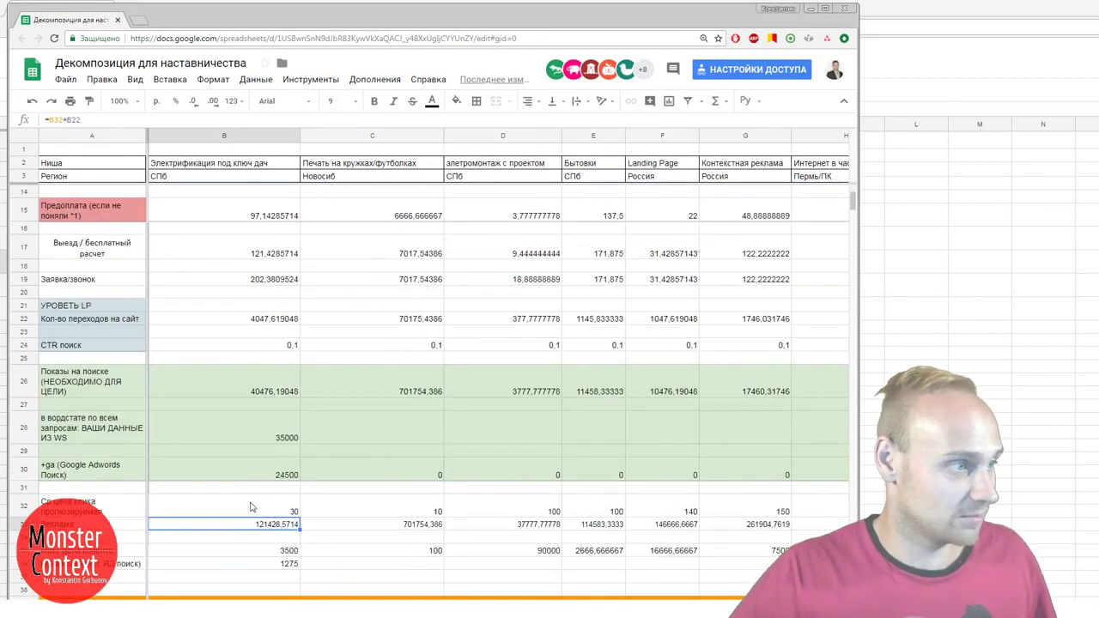
scroll(242, 530, up, 3)
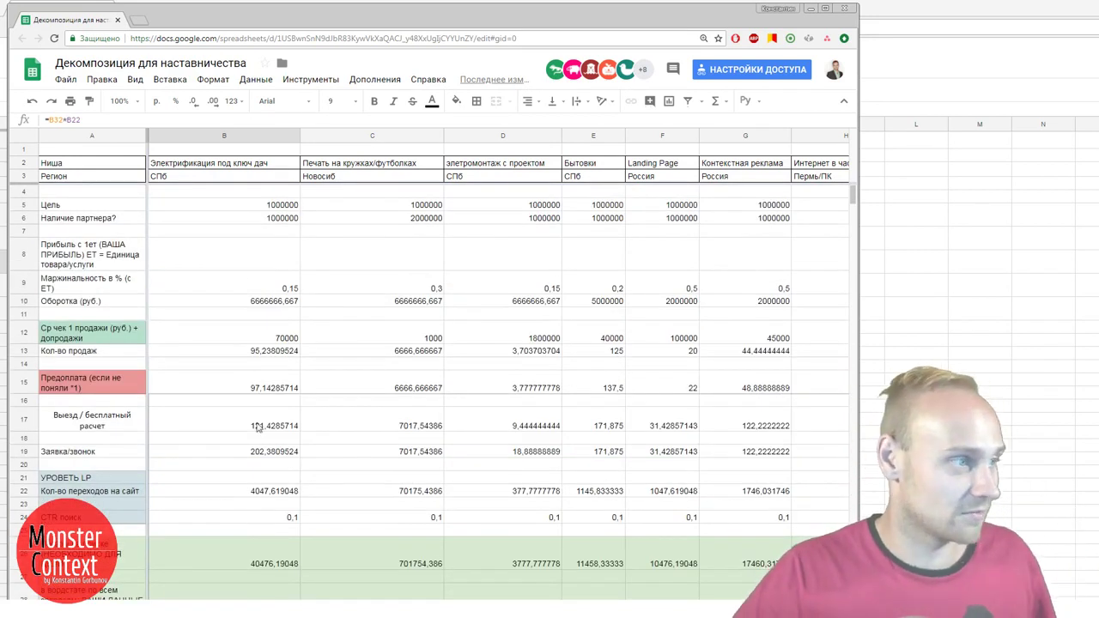
scroll(257, 426, down, 1)
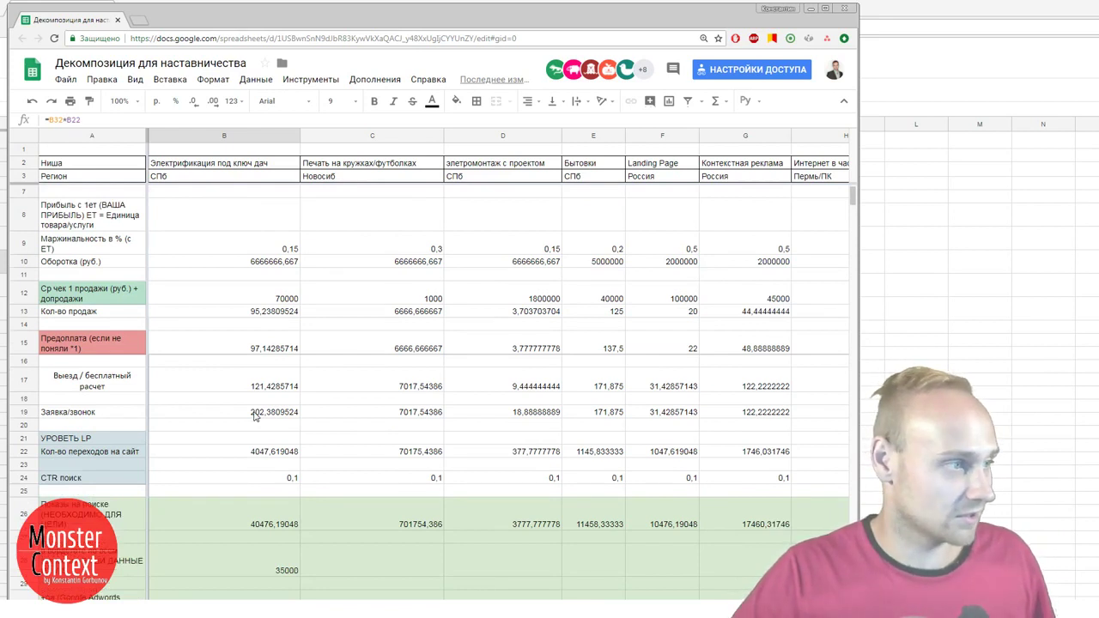
scroll(254, 416, down, 1)
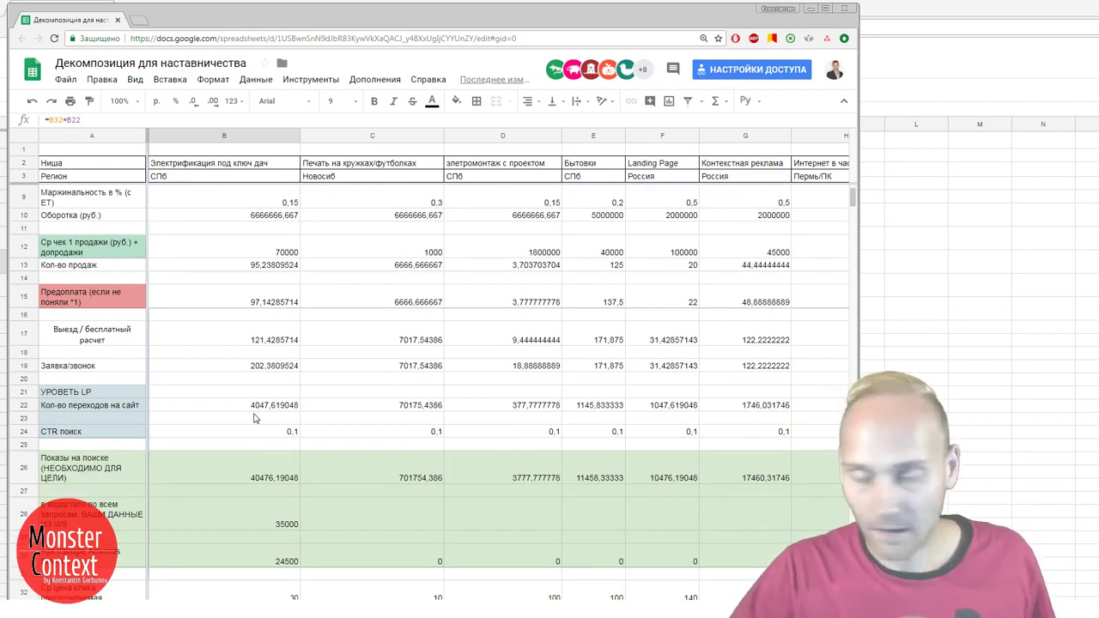
scroll(254, 418, down, 3)
key(alt+Tab)
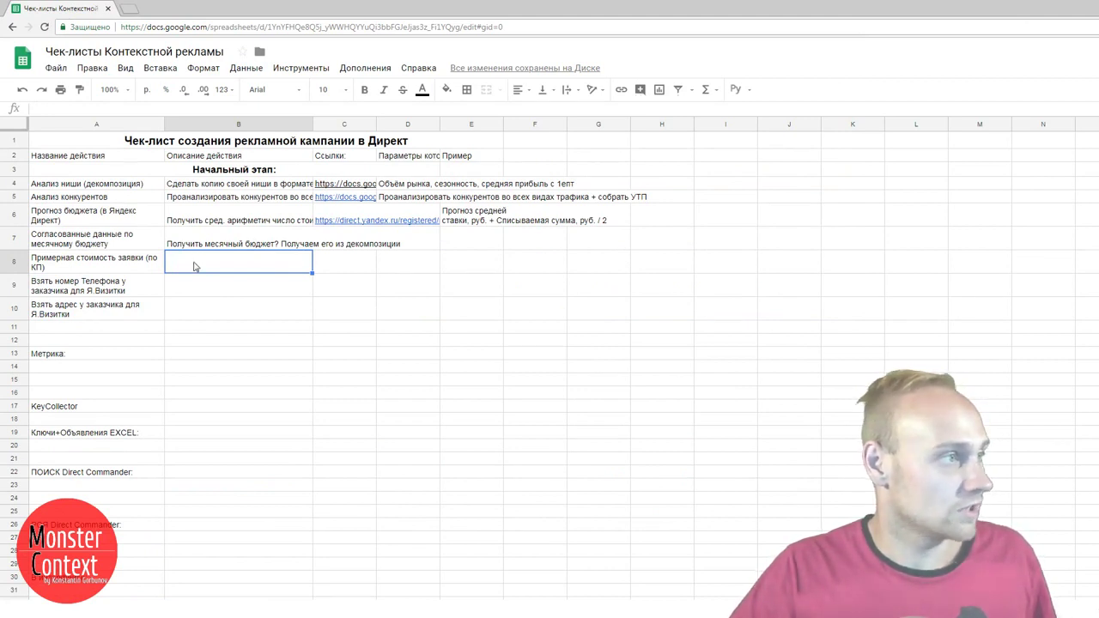
- Fill cell A8, "Примерная стоимость заявки (по КП)", with red
click(92, 265)
click(446, 89)
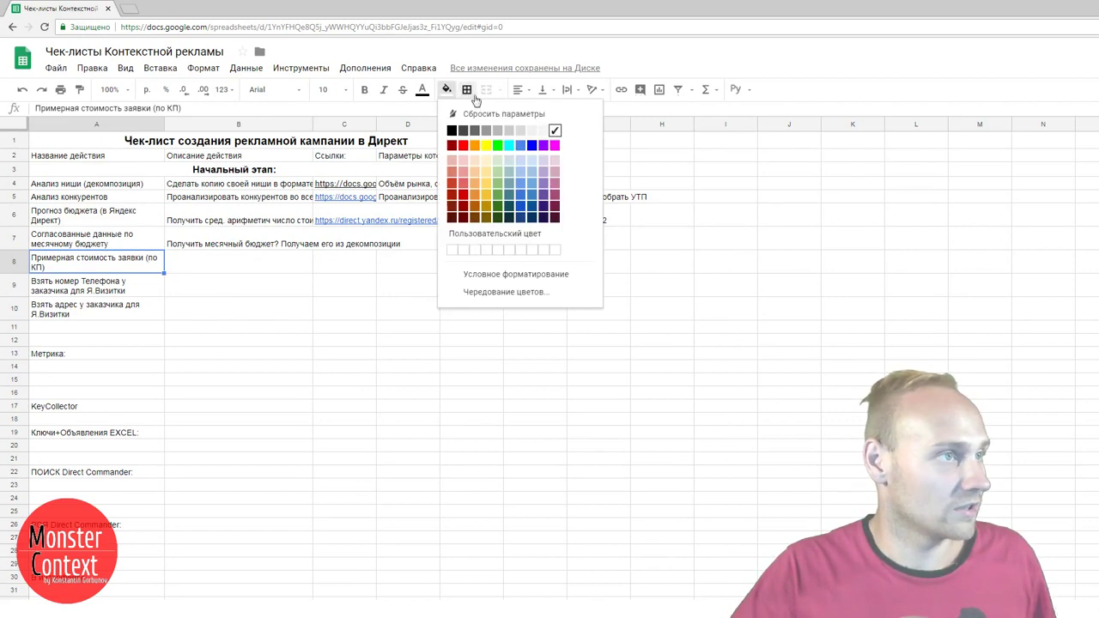
click(464, 145)
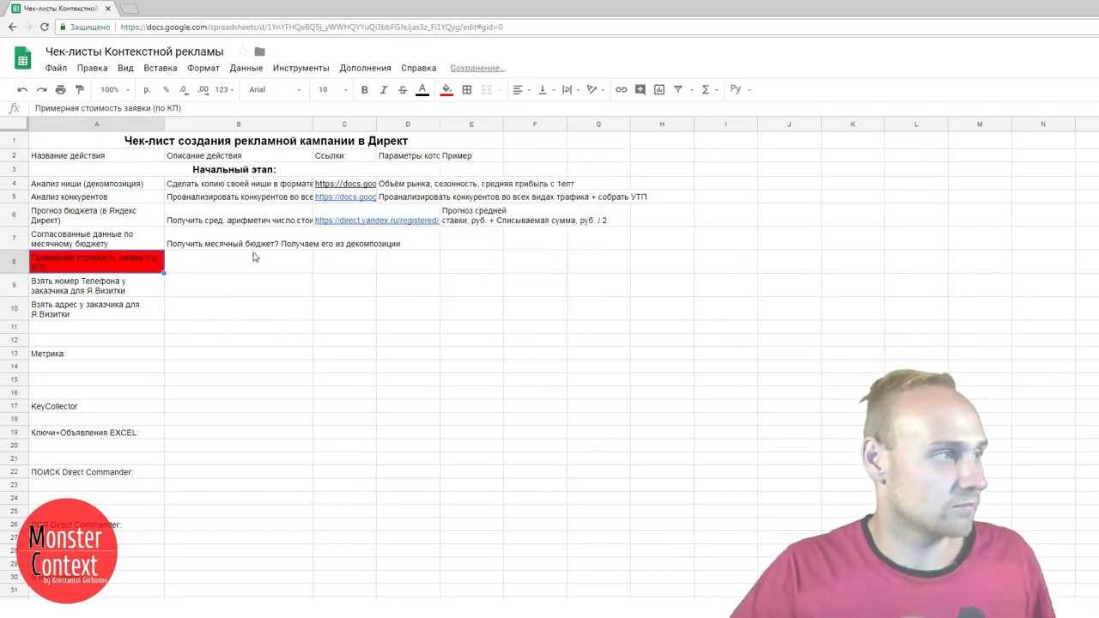
click(136, 293)
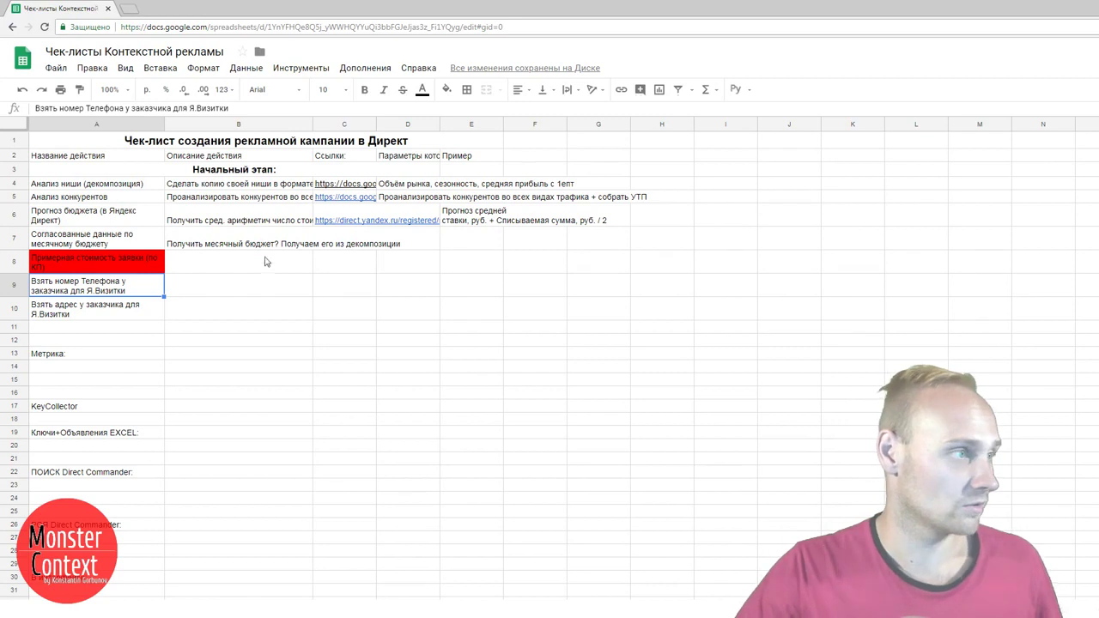
- Copy "Получаем его из декомпозиции" from the B7 description into cell B8
click(254, 264)
click(274, 248)
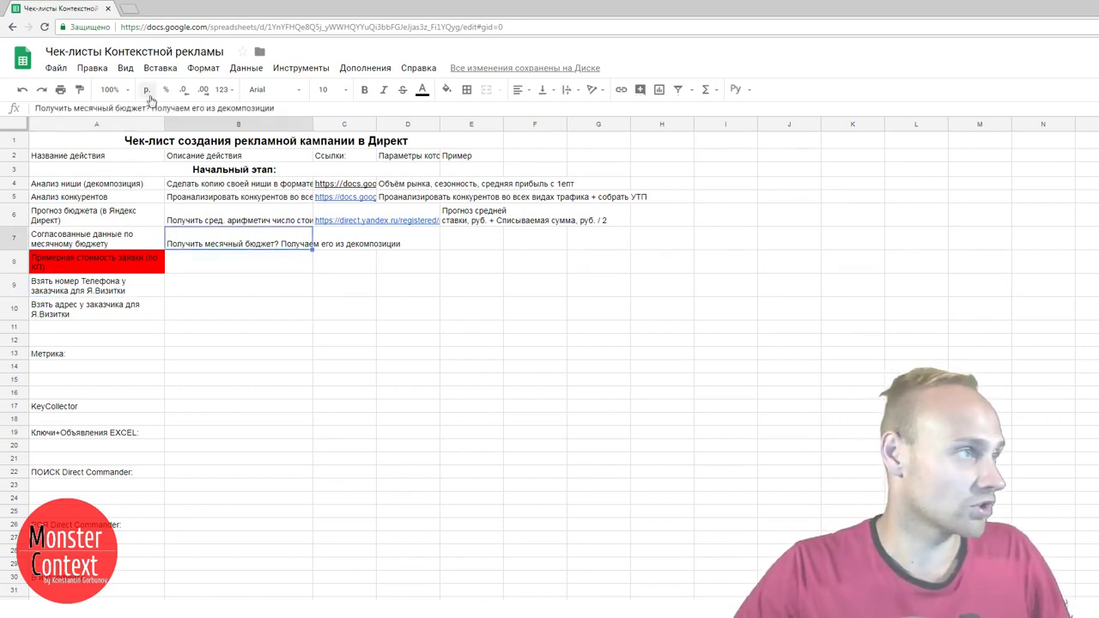
drag(150, 109, 274, 108)
key(ctrl+c)
click(194, 266)
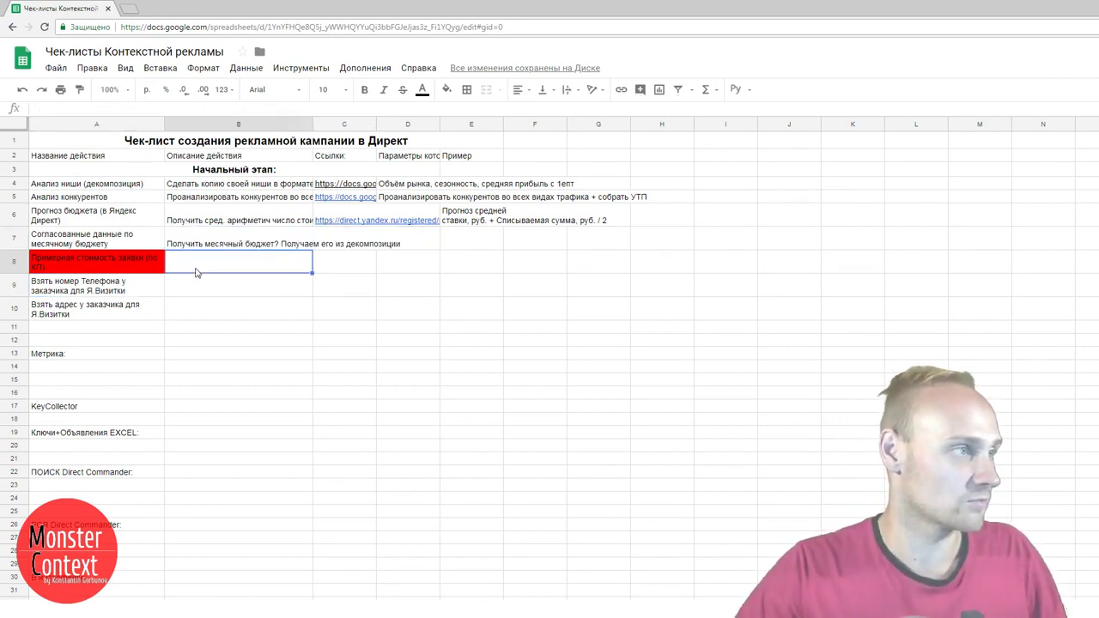
key(ctrl+v)
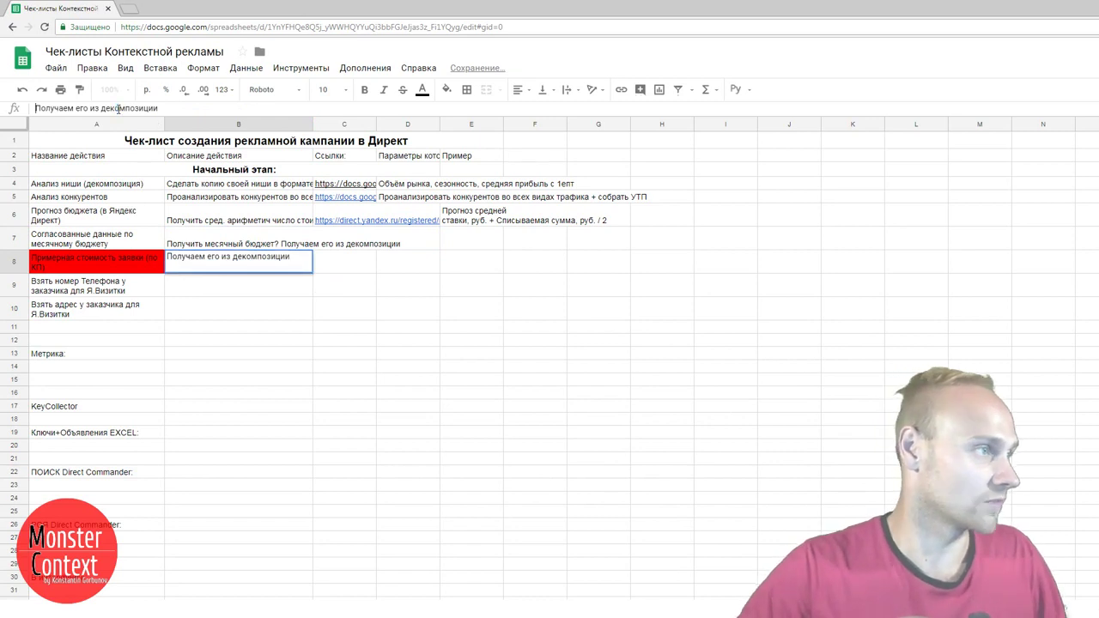
- Remove "у заказчика" from the phone number and address actions in cells A9 and A10
click(121, 290)
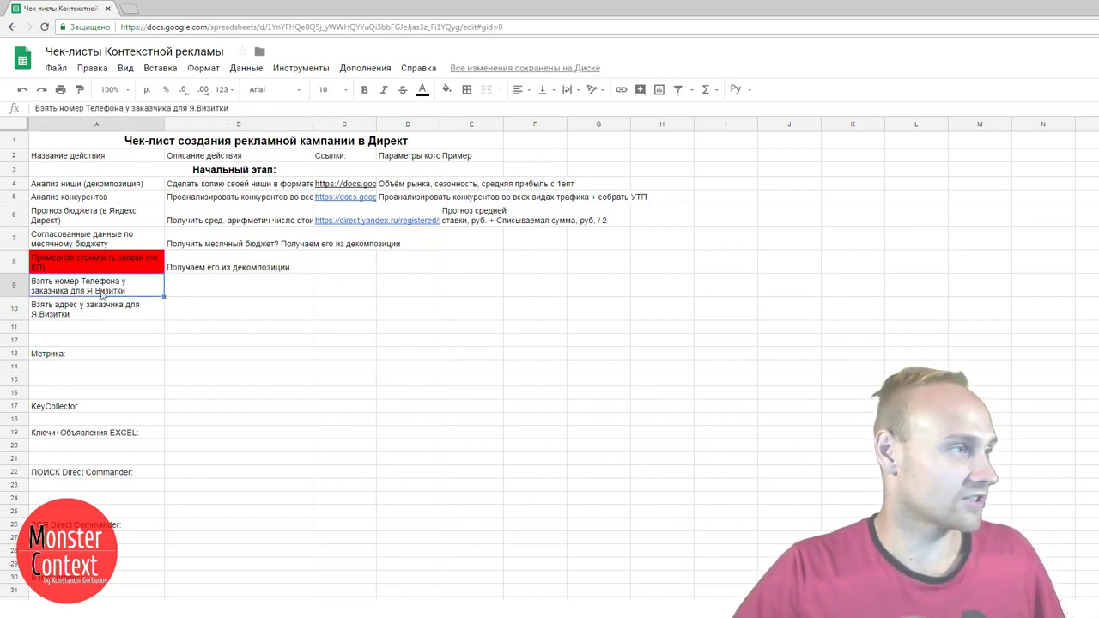
drag(123, 108, 174, 109)
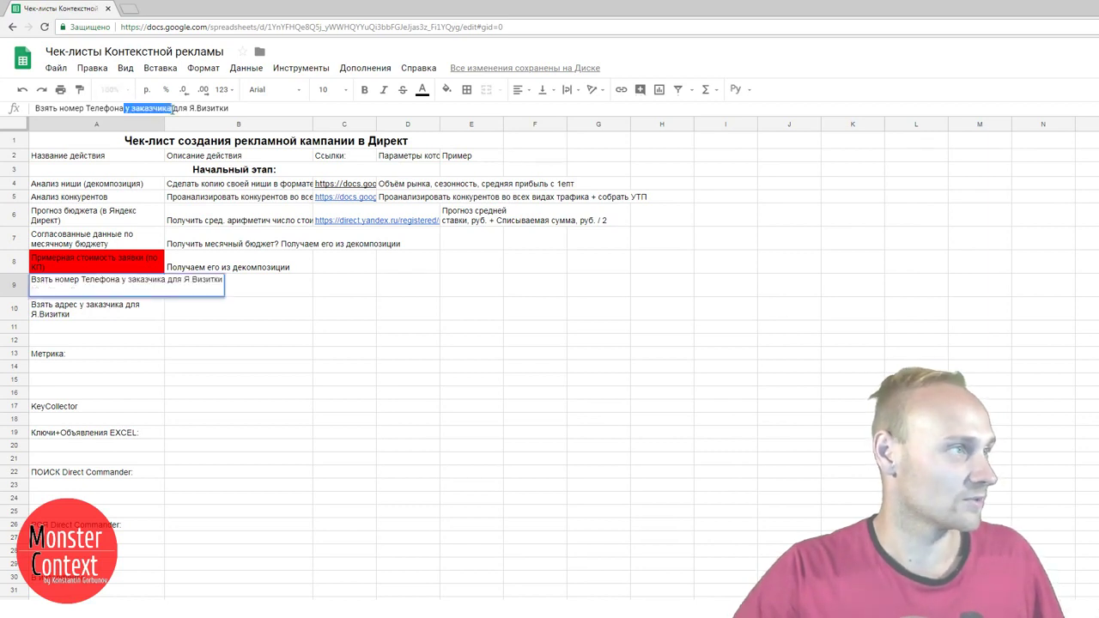
key(BackSpace)
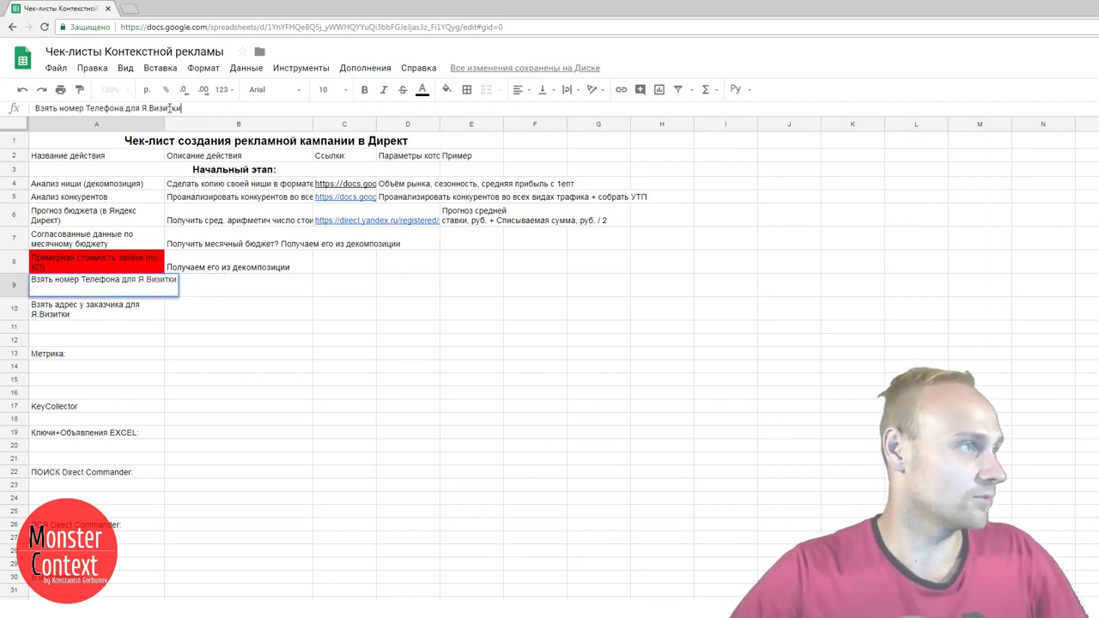
key(Return)
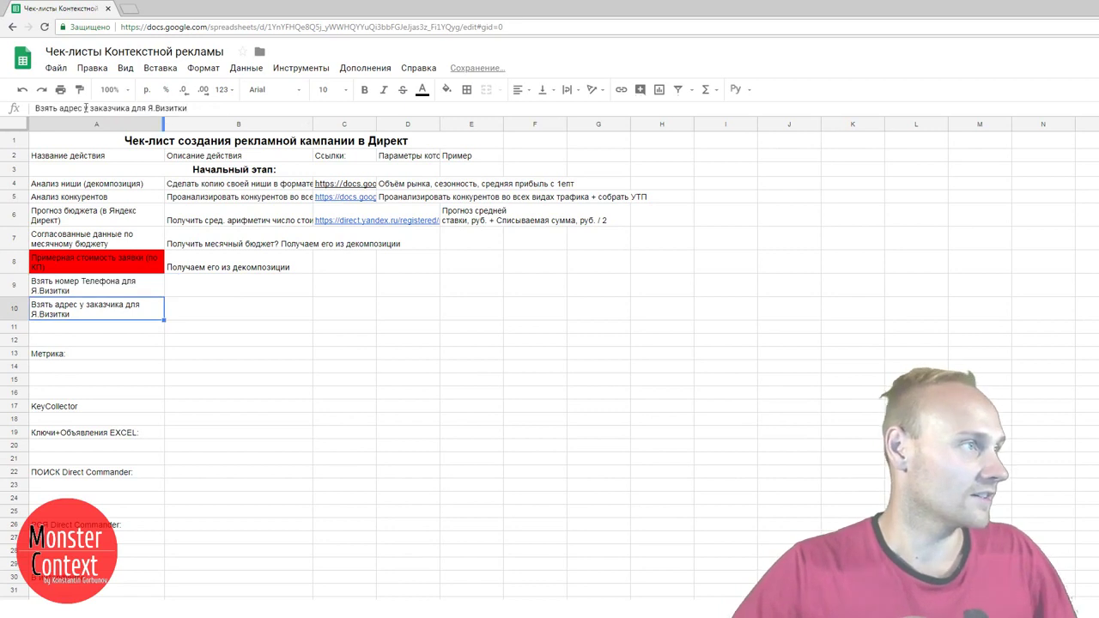
drag(85, 108, 134, 108)
key(BackSpace)
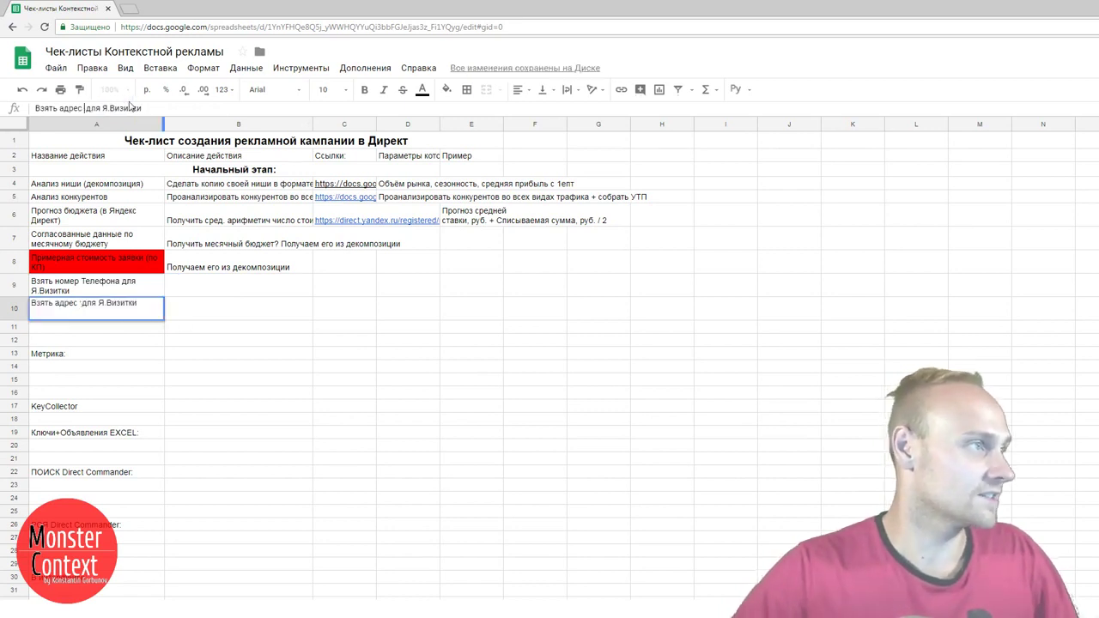
key(Return)
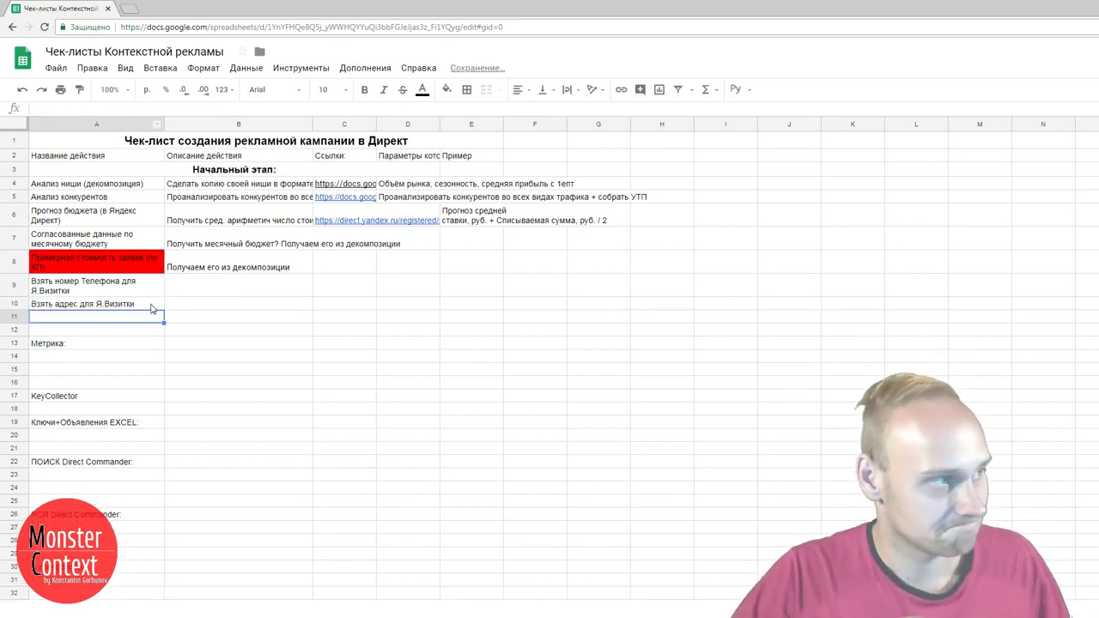
- Add the action "Аккаунт?" in cell A11, below the Я.Визитки address action
click(149, 307)
click(149, 294)
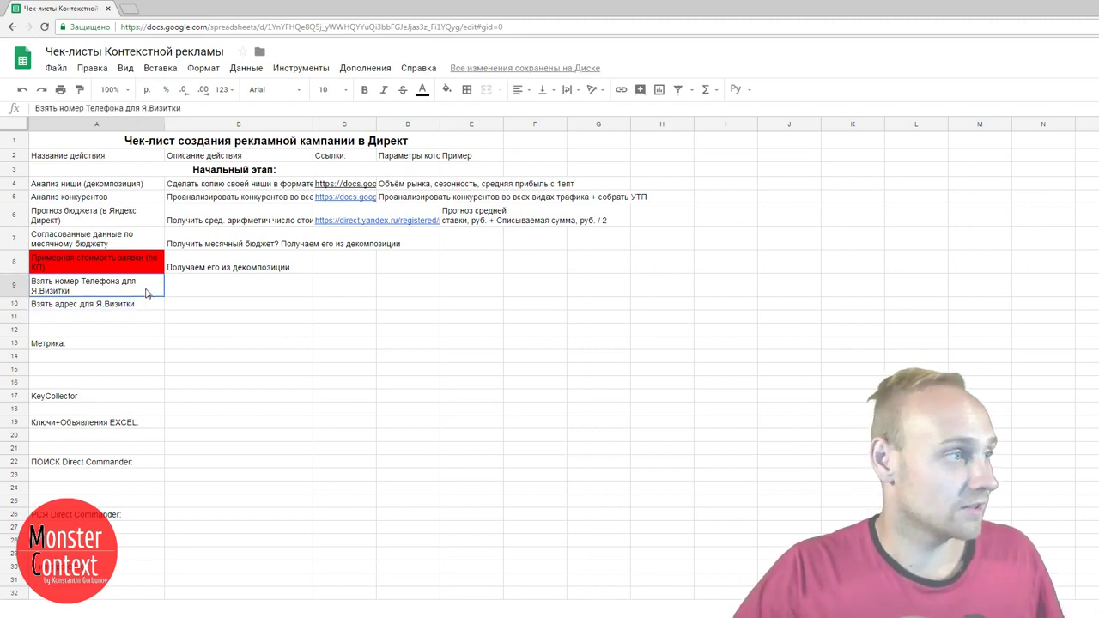
click(143, 306)
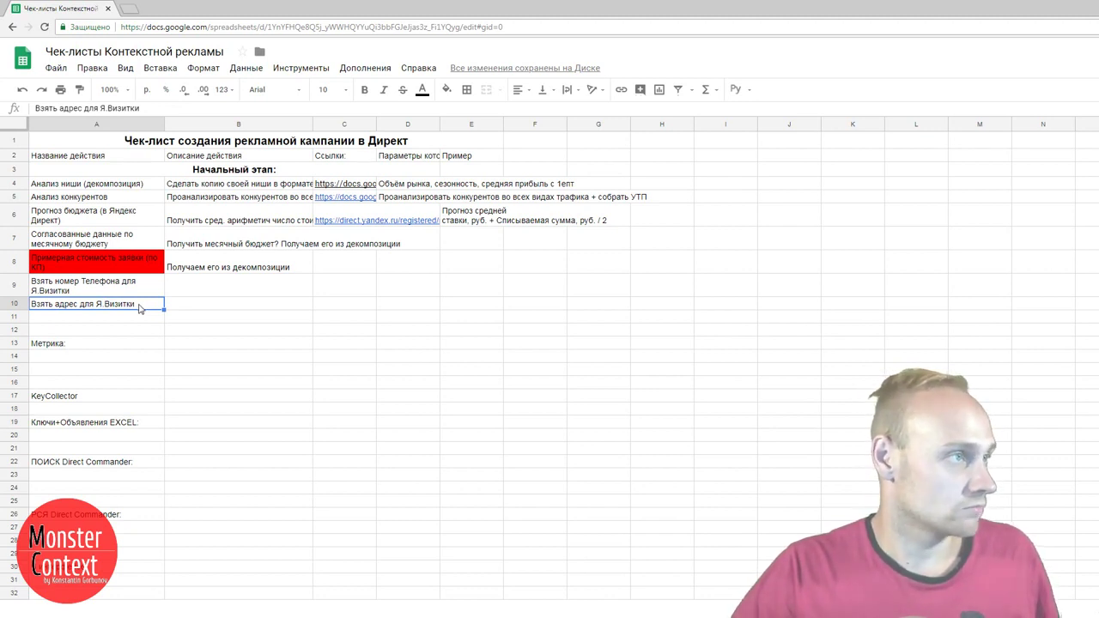
click(129, 320)
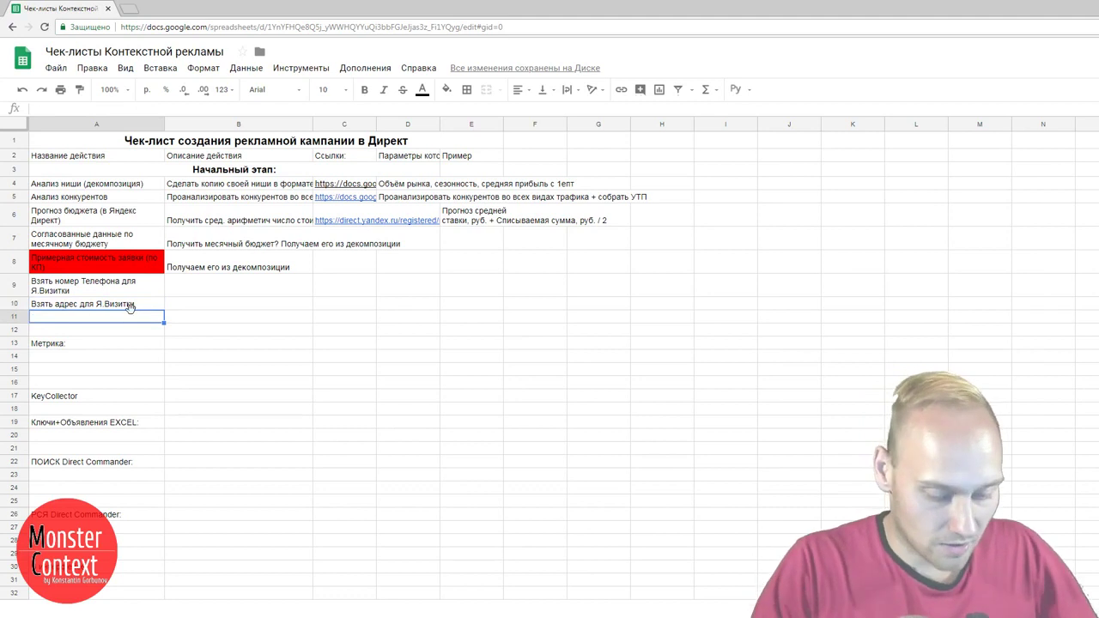
text(Аккаунт?)
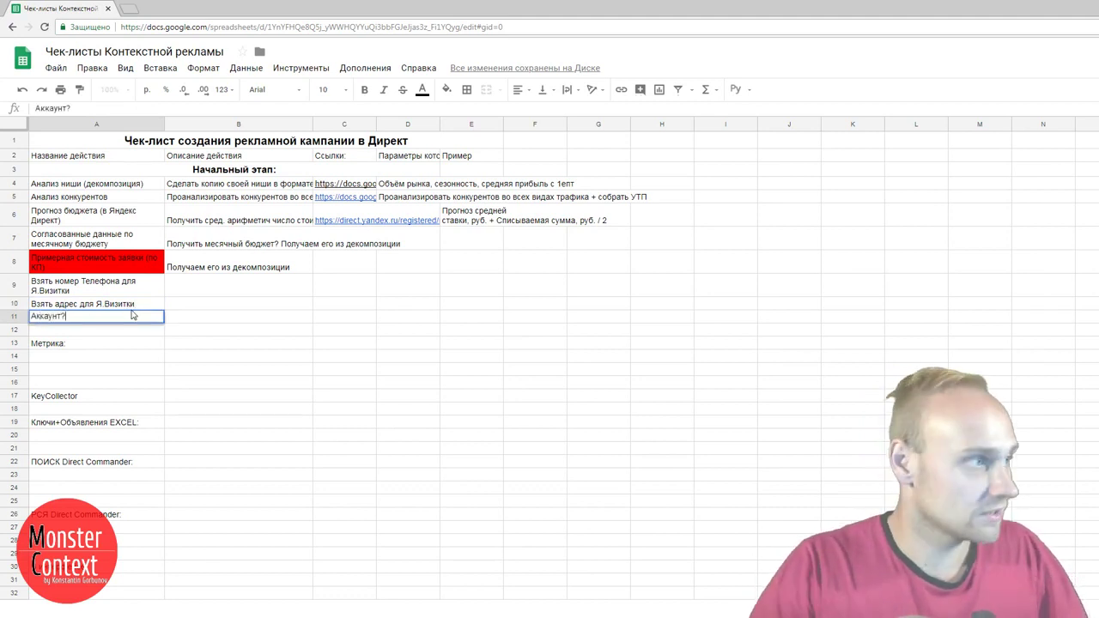
click(130, 307)
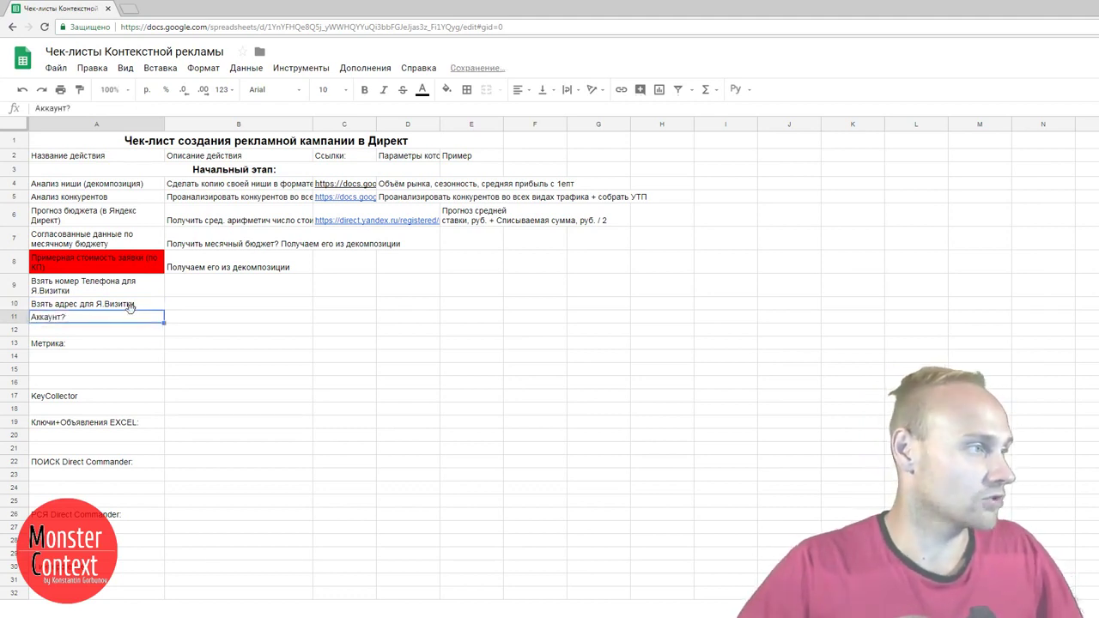
- Enter the description "Елама/гетюник // без НДС" in cell B11 for the "Аккаунт?" action
click(237, 320)
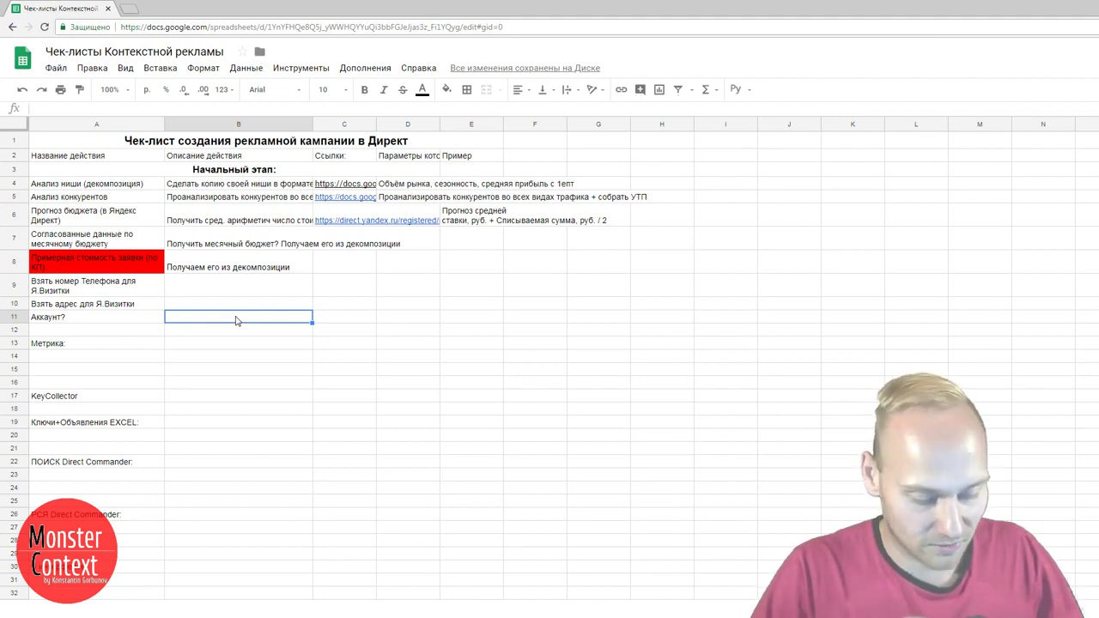
text(Email/)
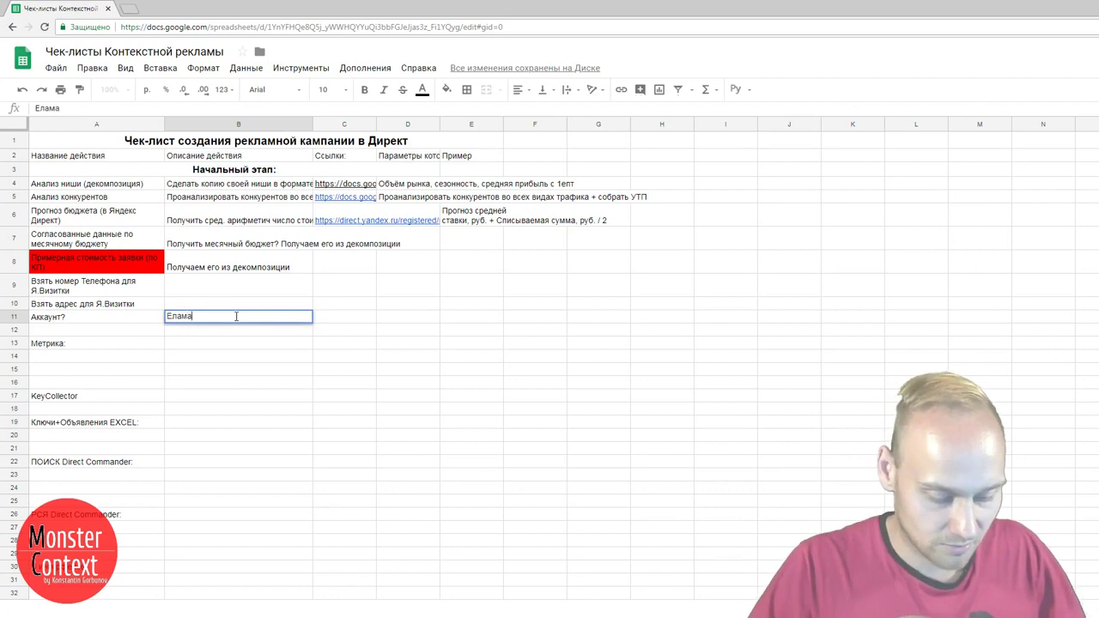
text(геюинк)
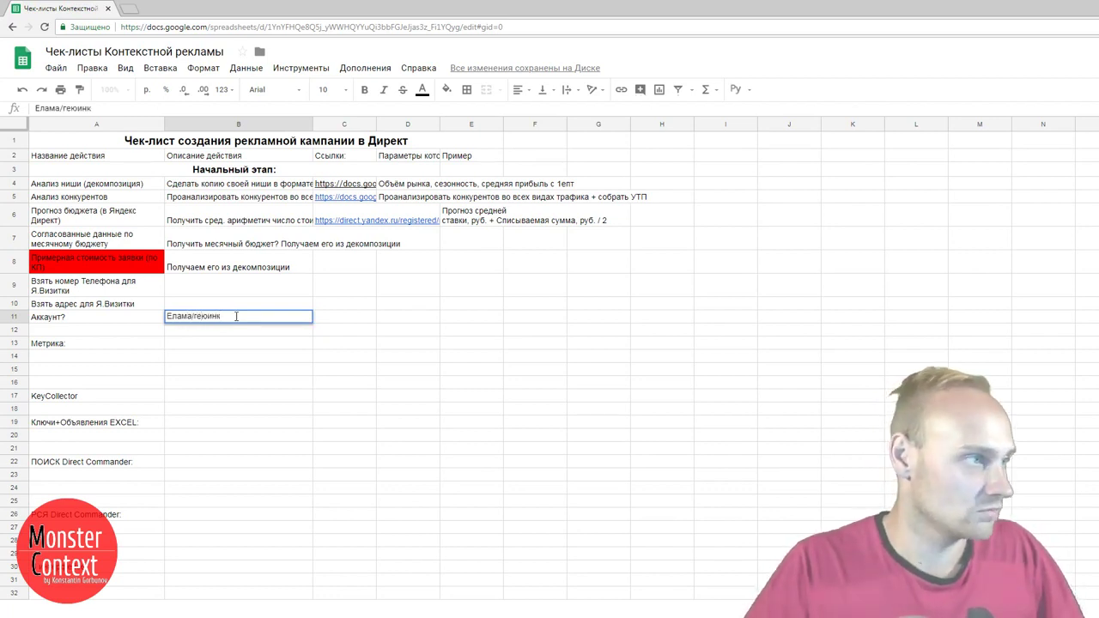
click(73, 107)
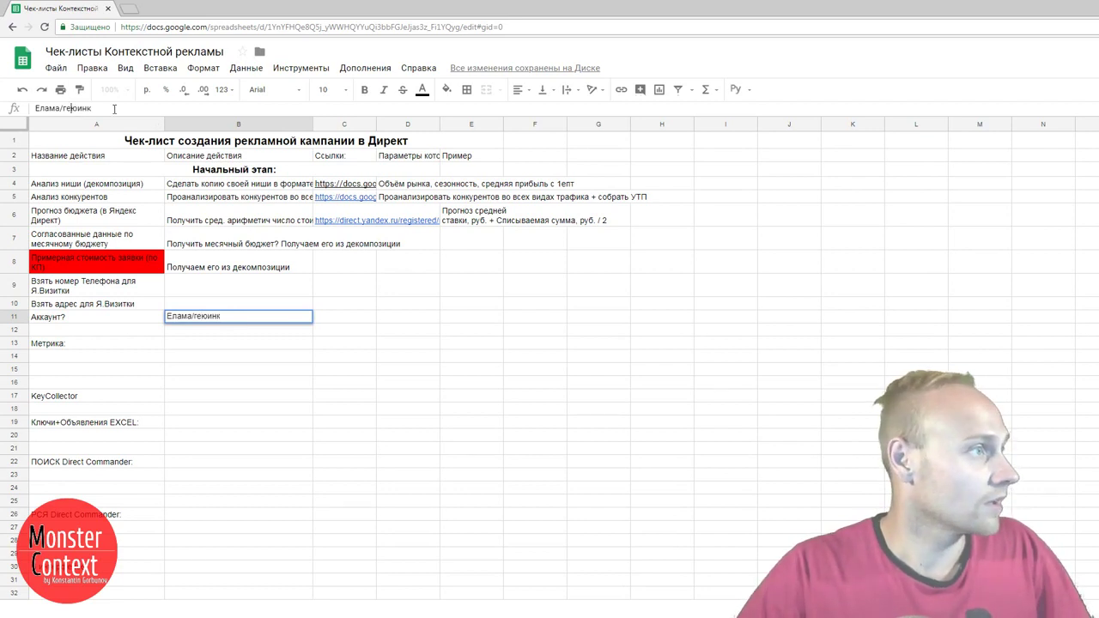
text(т)
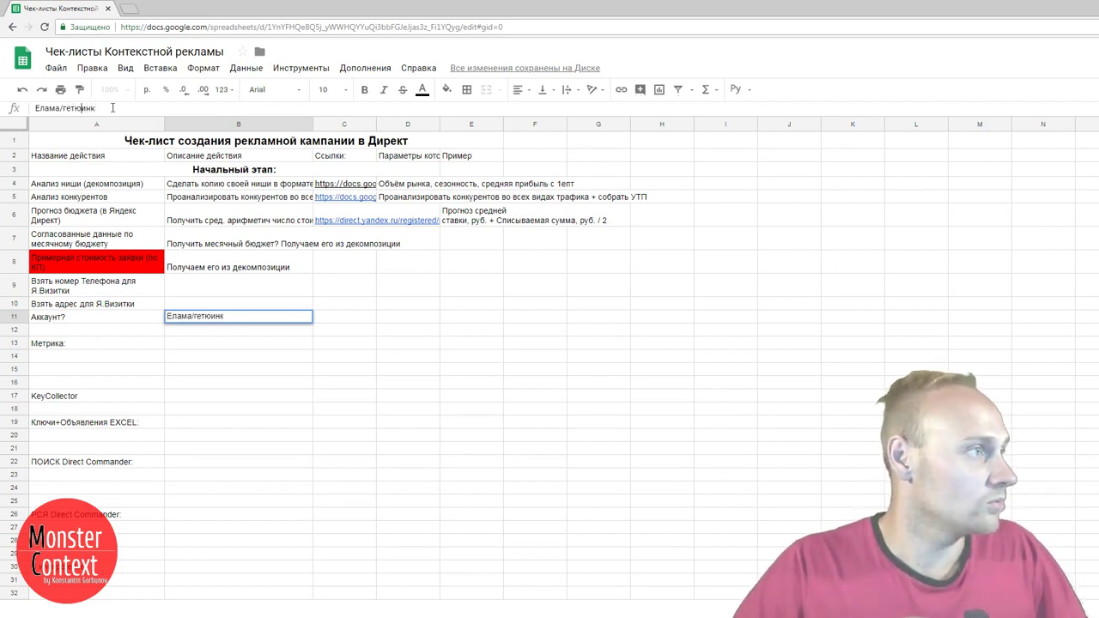
key(Delete)
key(Right)
text(ик)
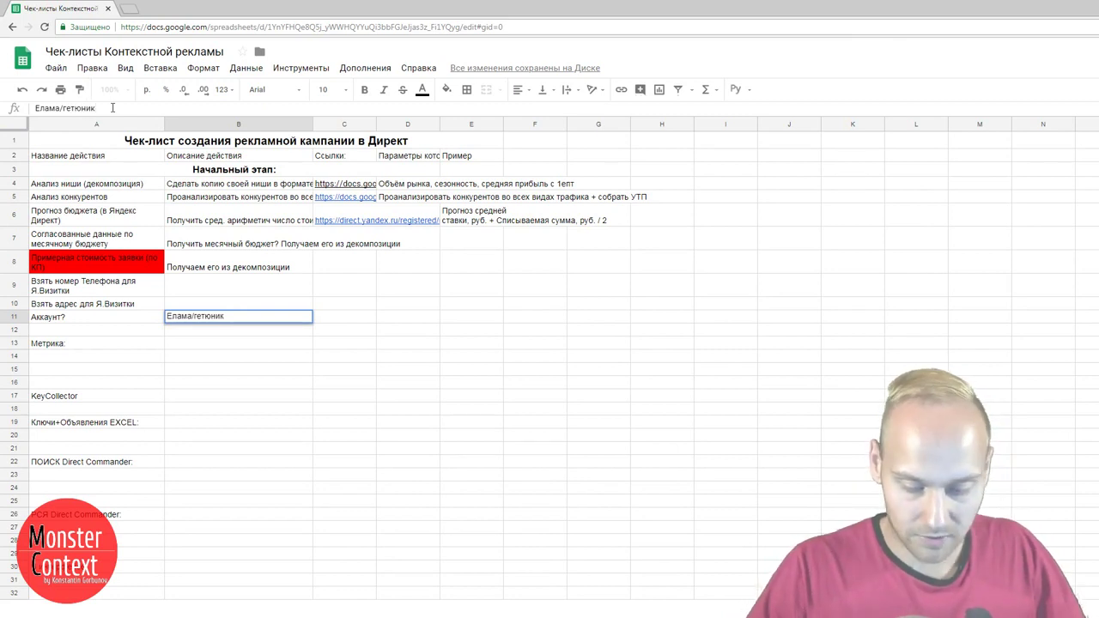
text( //)
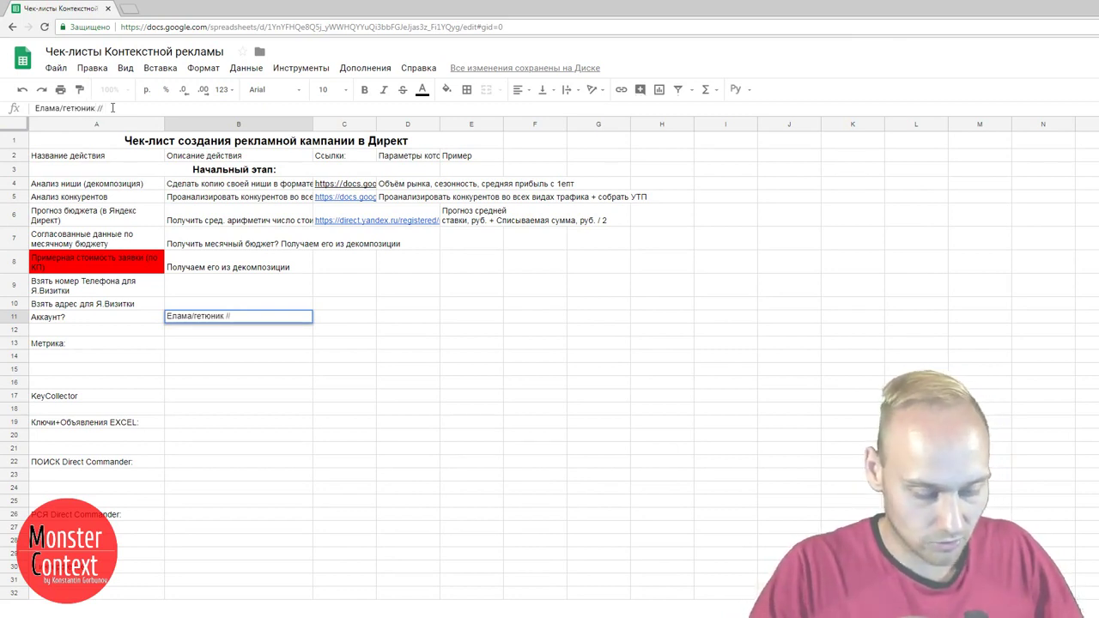
text( без Н)
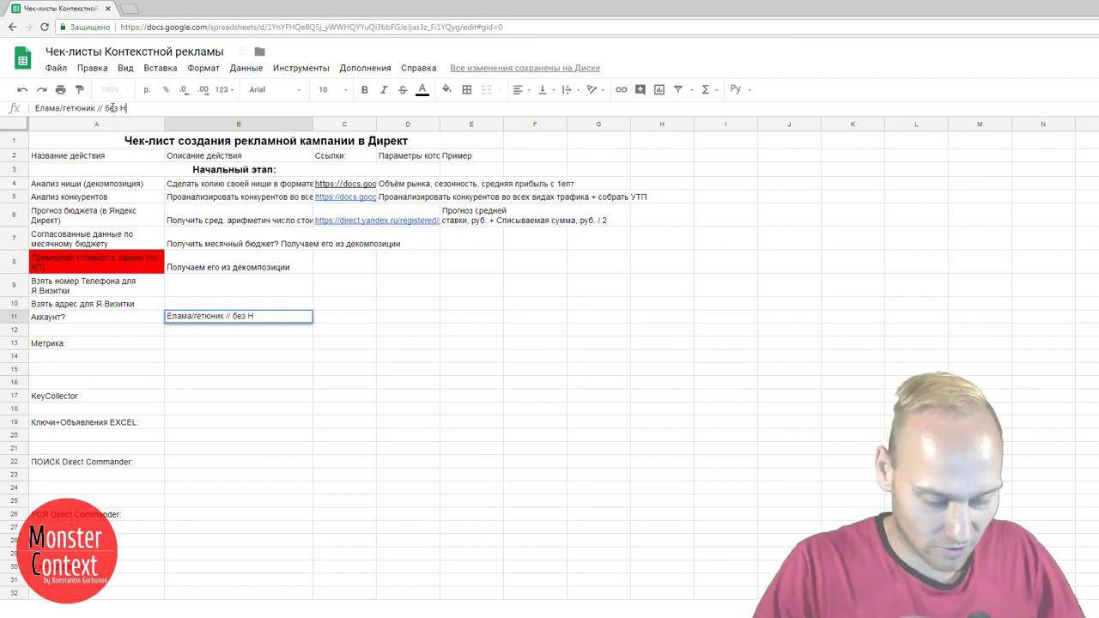
text(ДС)
key(Return)
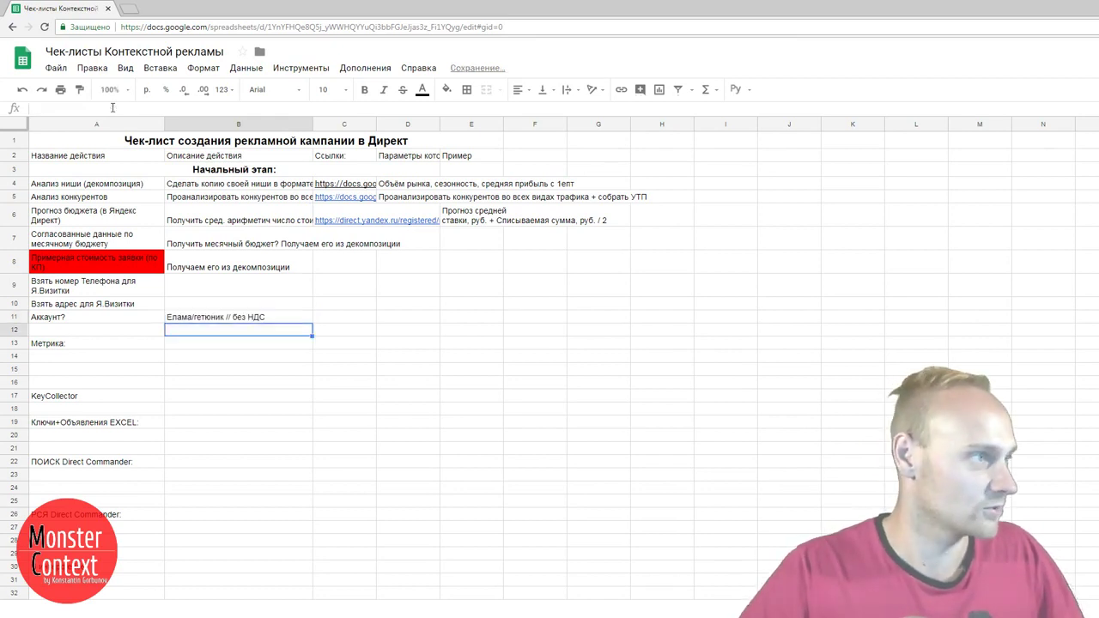
- Insert one more empty row at row 12, between the "Аккаунт?" action and the "Метрика:" heading
click(14, 330)
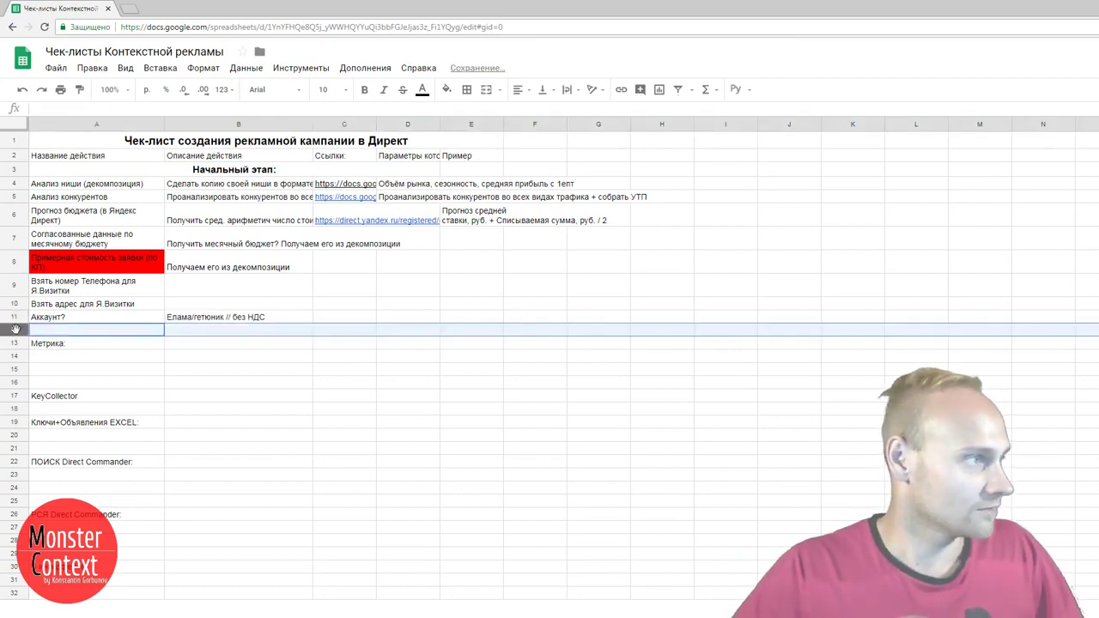
right_click(18, 332)
click(77, 423)
click(211, 336)
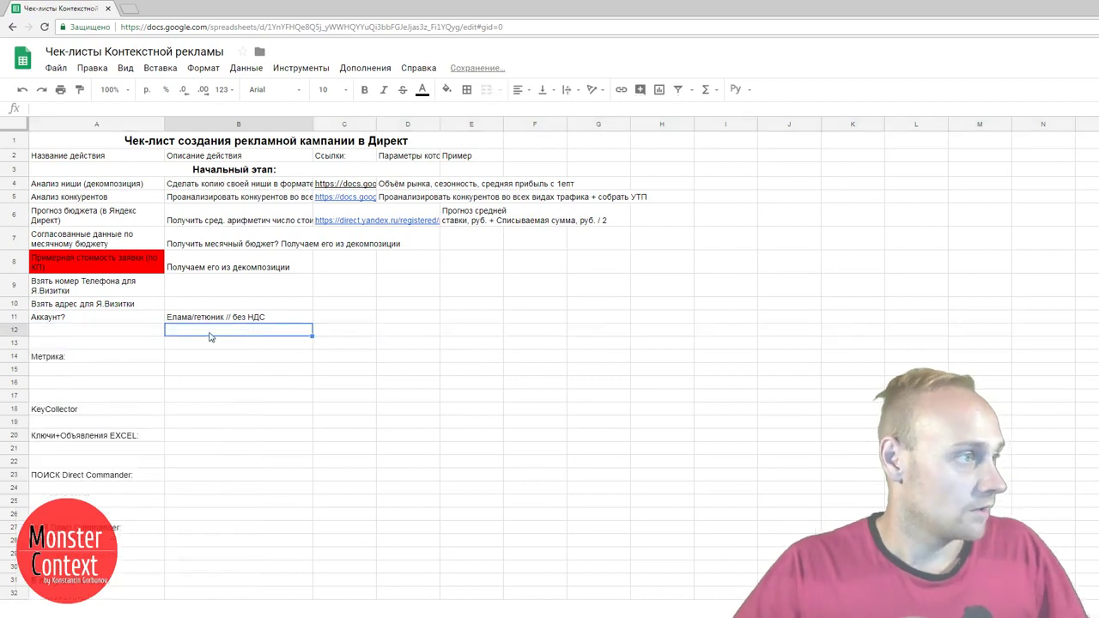
click(143, 335)
click(206, 334)
- Append "// агентский?" to the end of the account description in cell B11
click(239, 320)
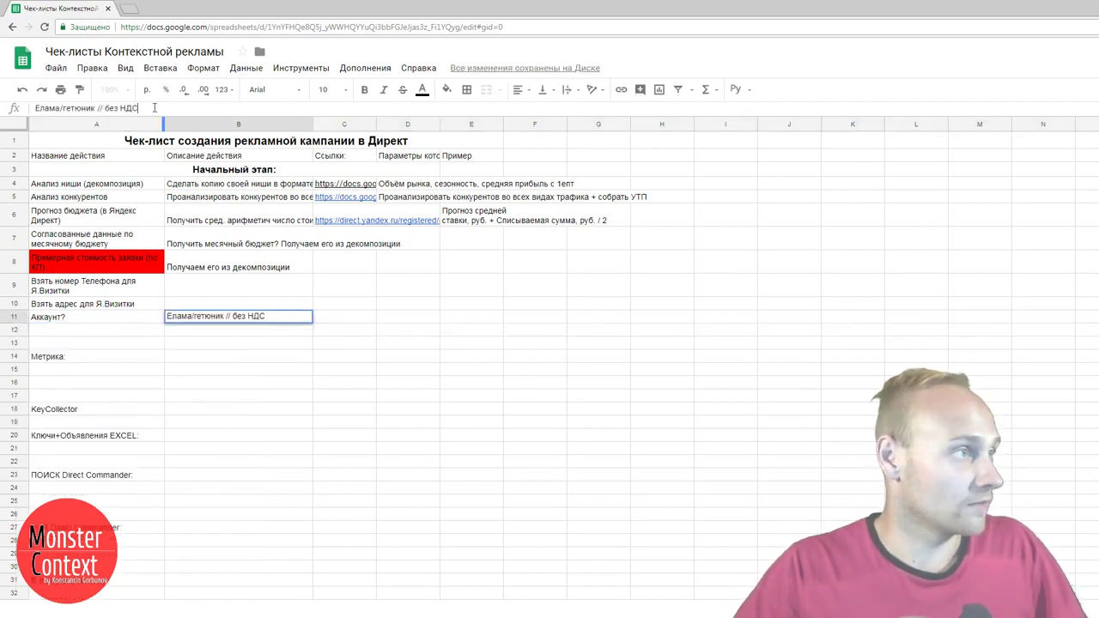
click(153, 107)
text(// агентский?)
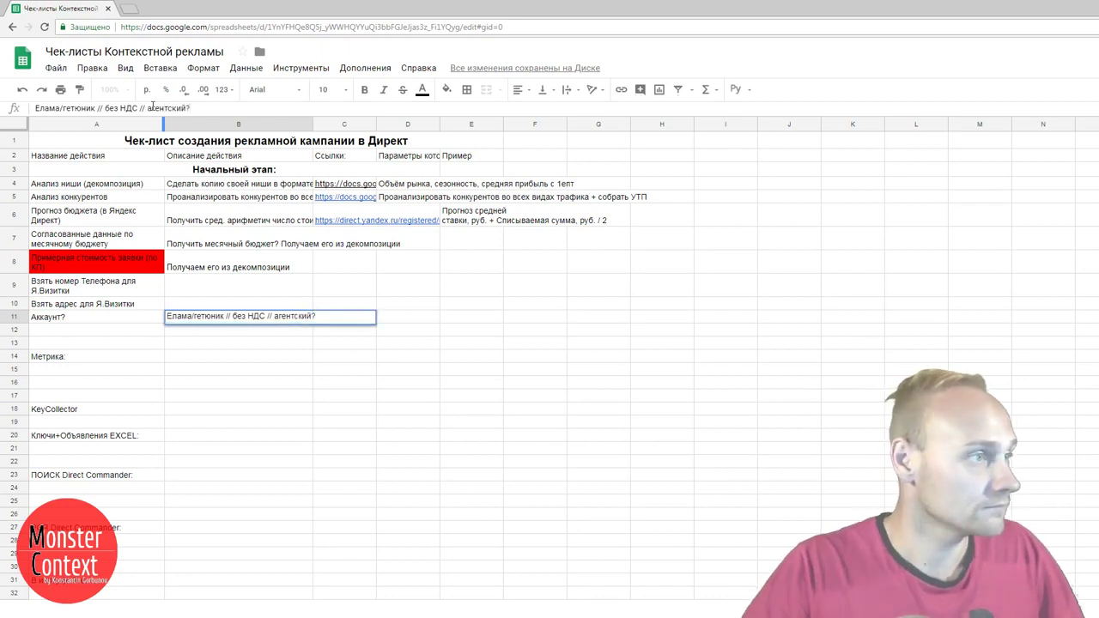
key(Return)
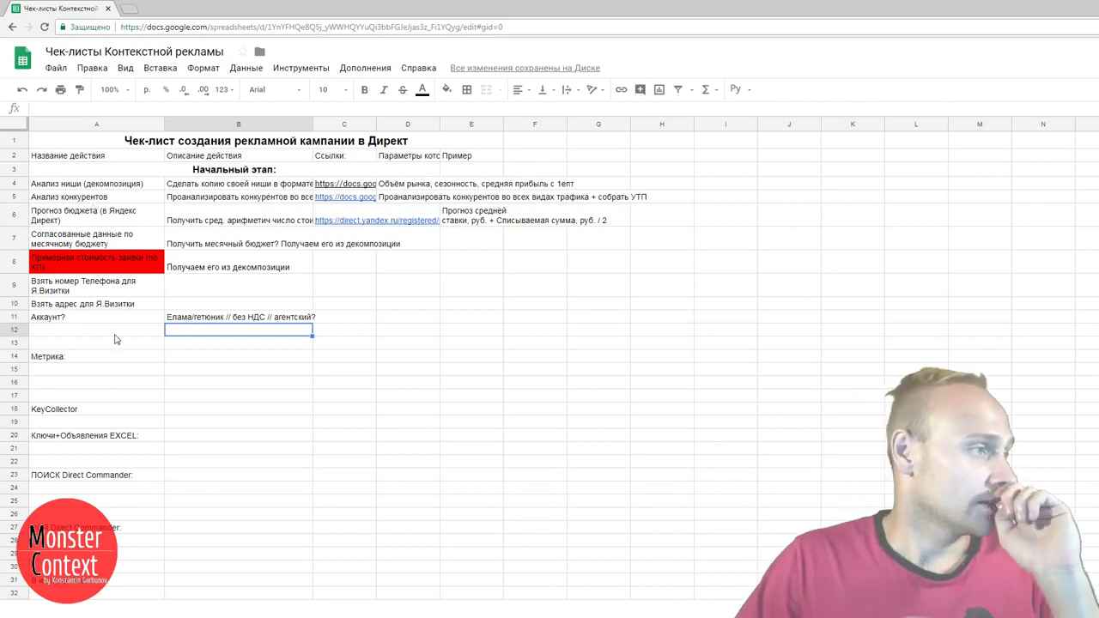
click(115, 335)
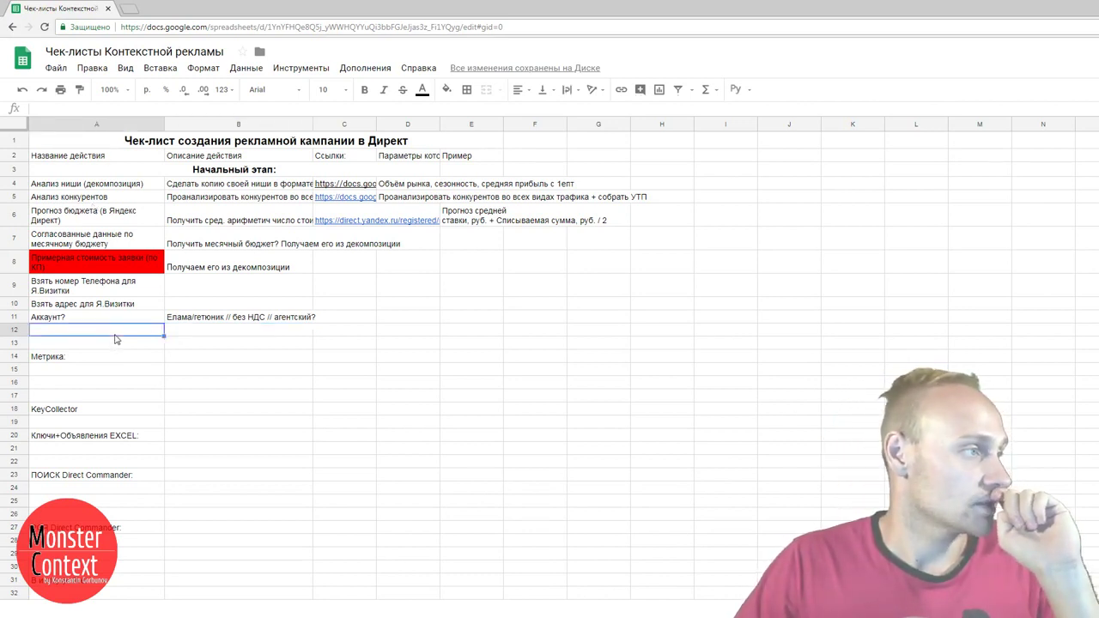